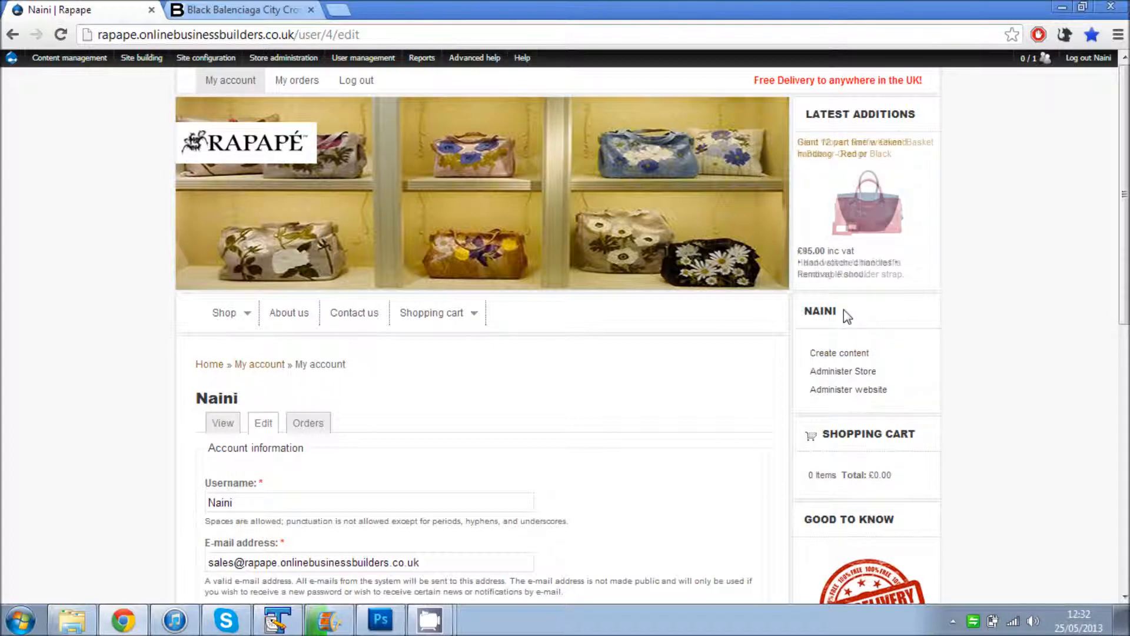
Open the content creation page of the Rapape site
double_click(811, 318)
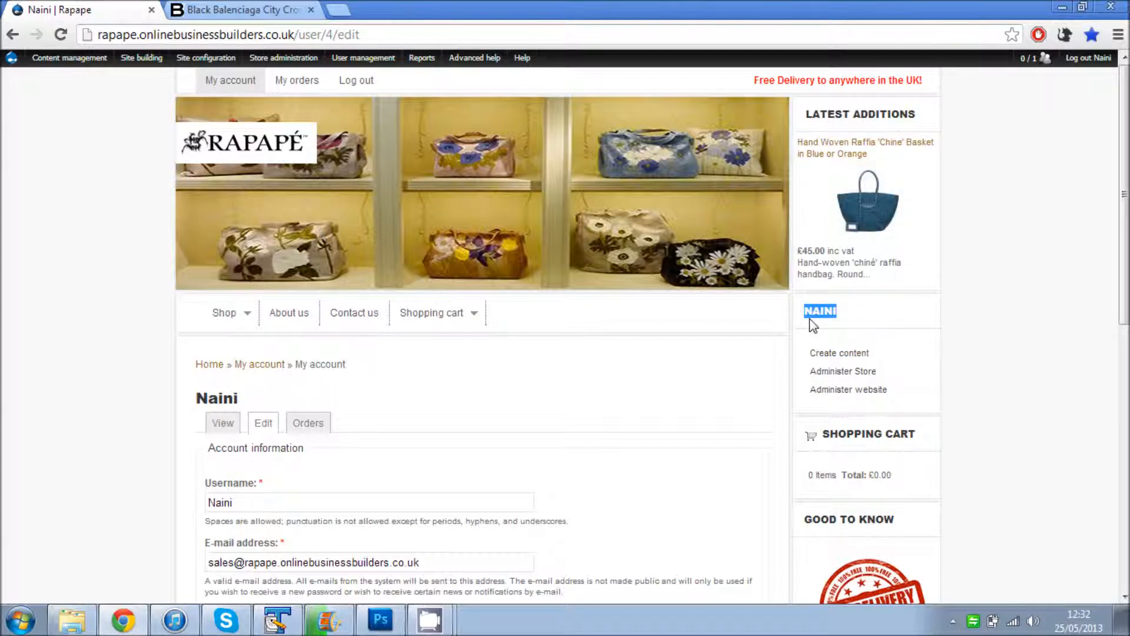
left_click(827, 359)
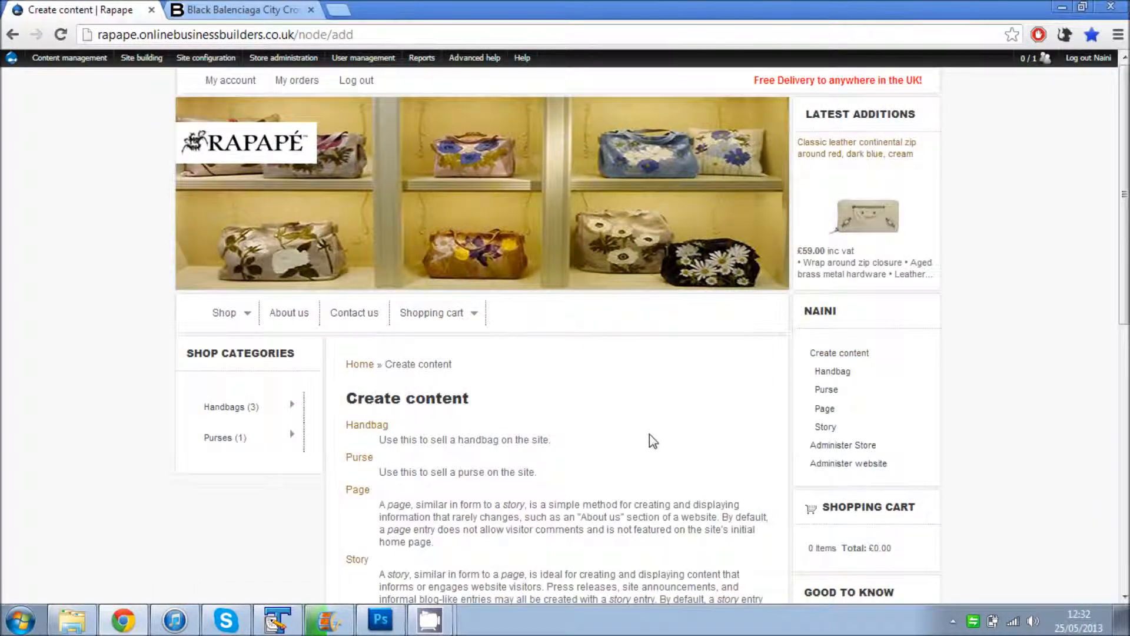
Read the descriptions of the Page and Story content types
scroll(649, 435, "down", 3)
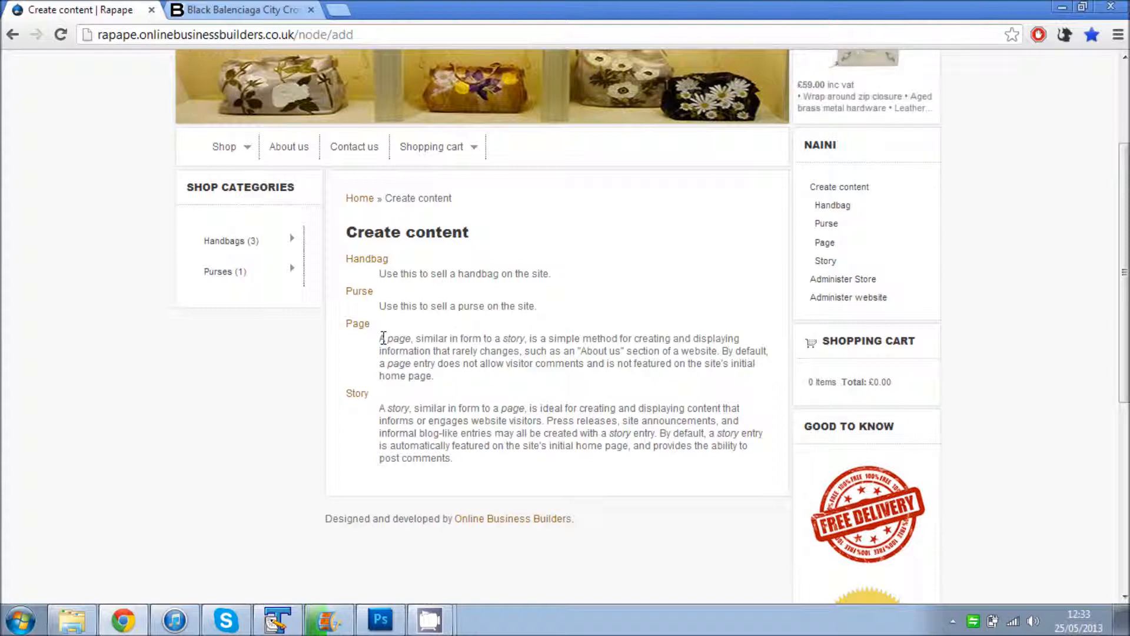
left_click_drag(380, 340, 469, 374)
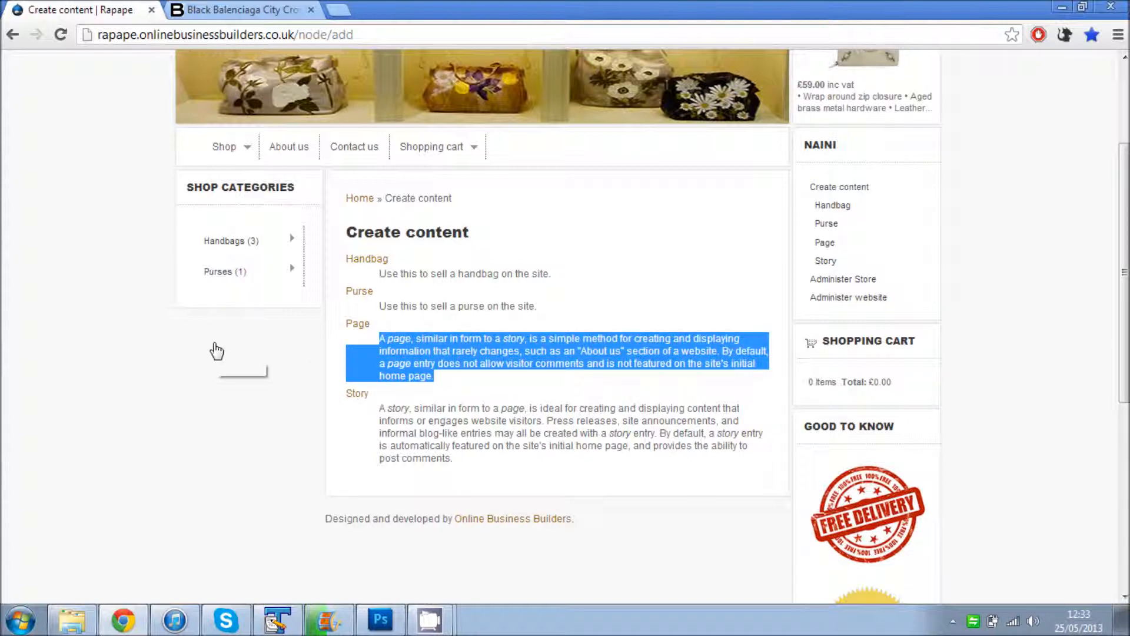
scroll(217, 351, "up", 3)
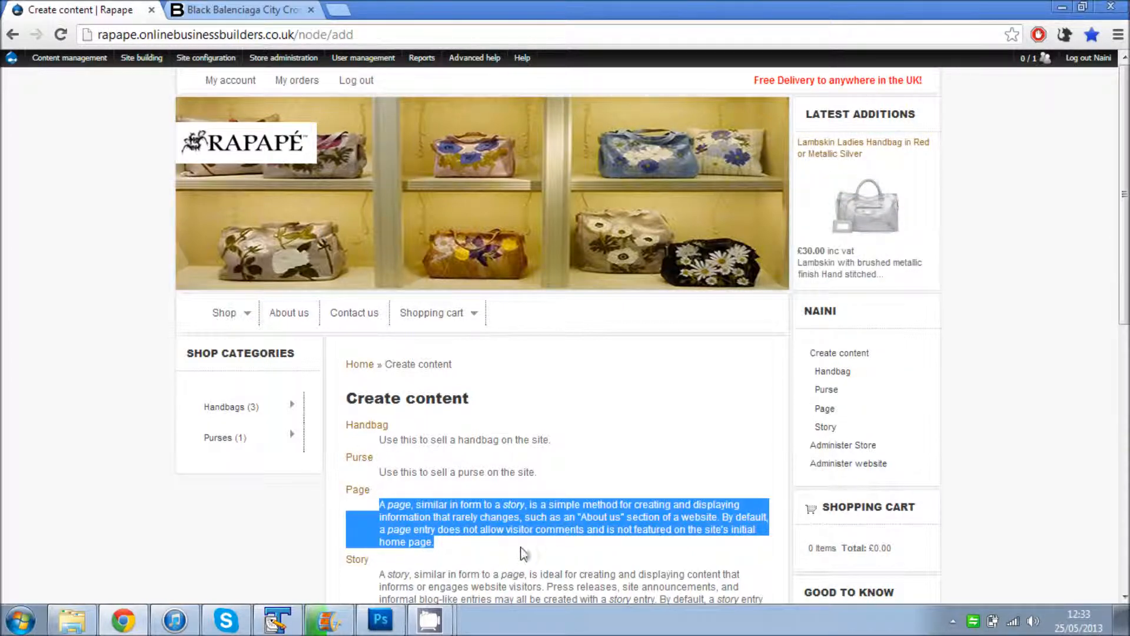
scroll(568, 500, "down", 4)
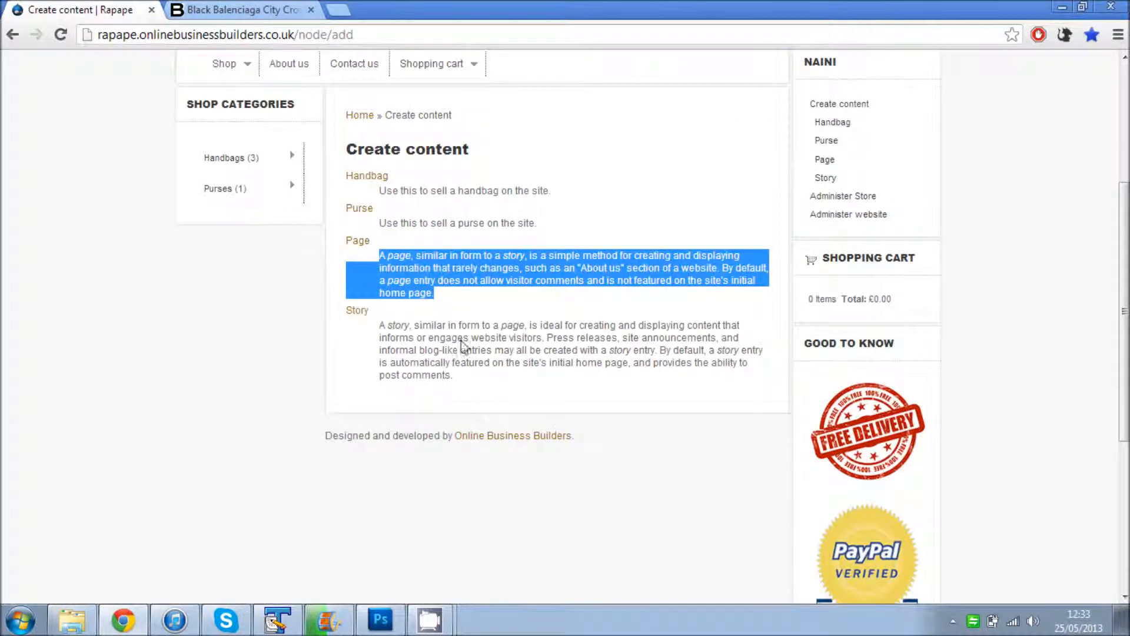
left_click_drag(471, 383, 324, 318)
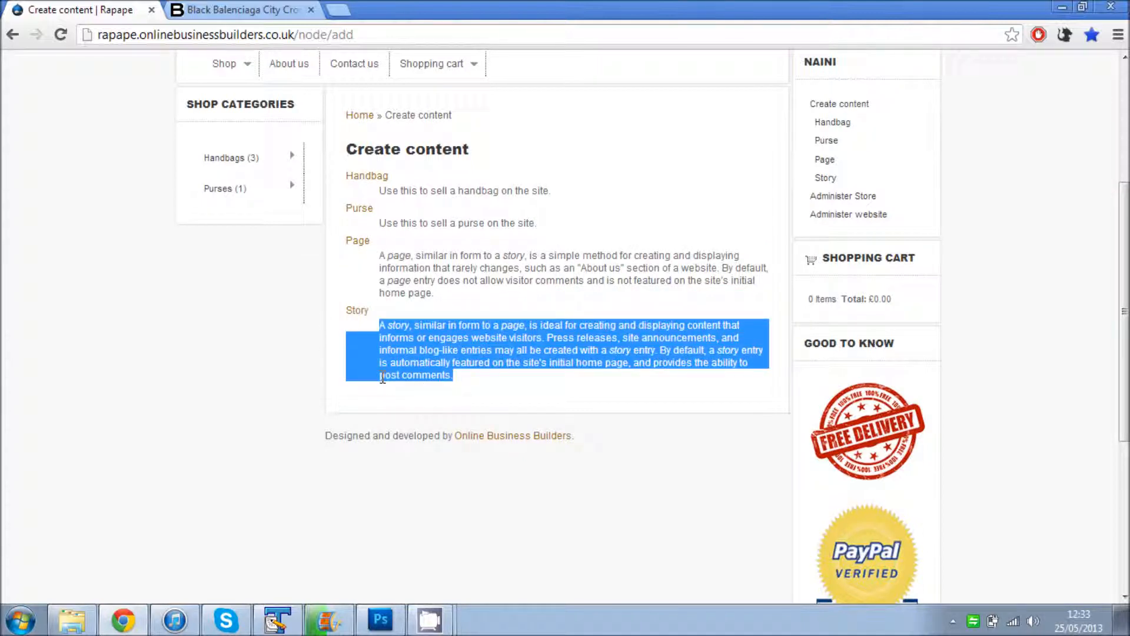
left_click_drag(383, 383, 456, 391)
scroll(474, 388, "up", 5)
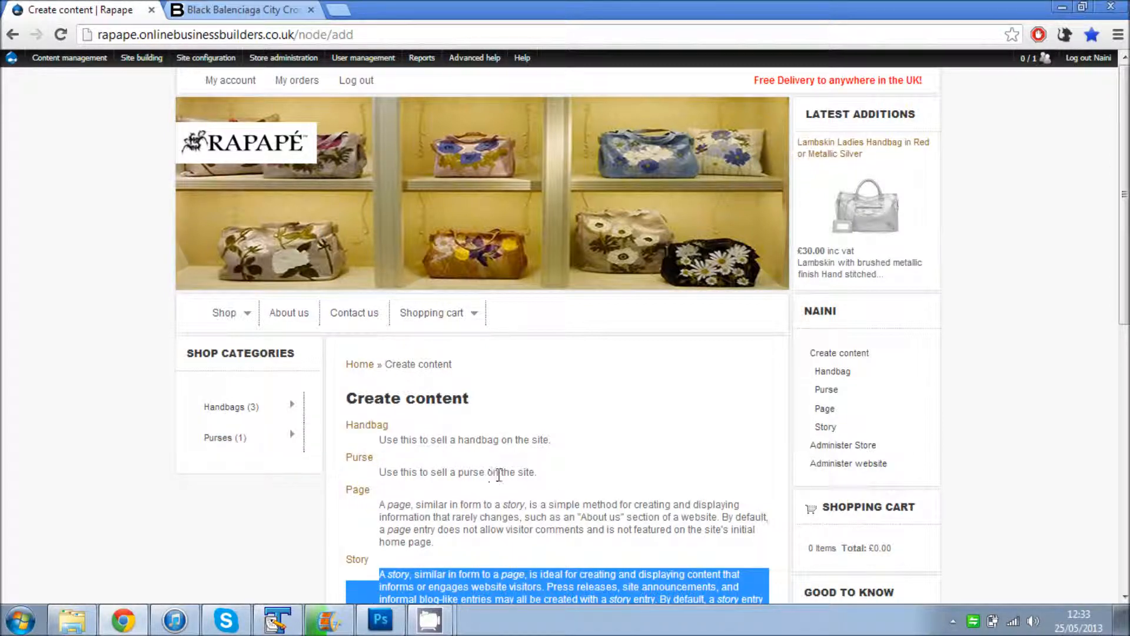
Start a new Handbag product and go to its Name field
left_click(379, 434)
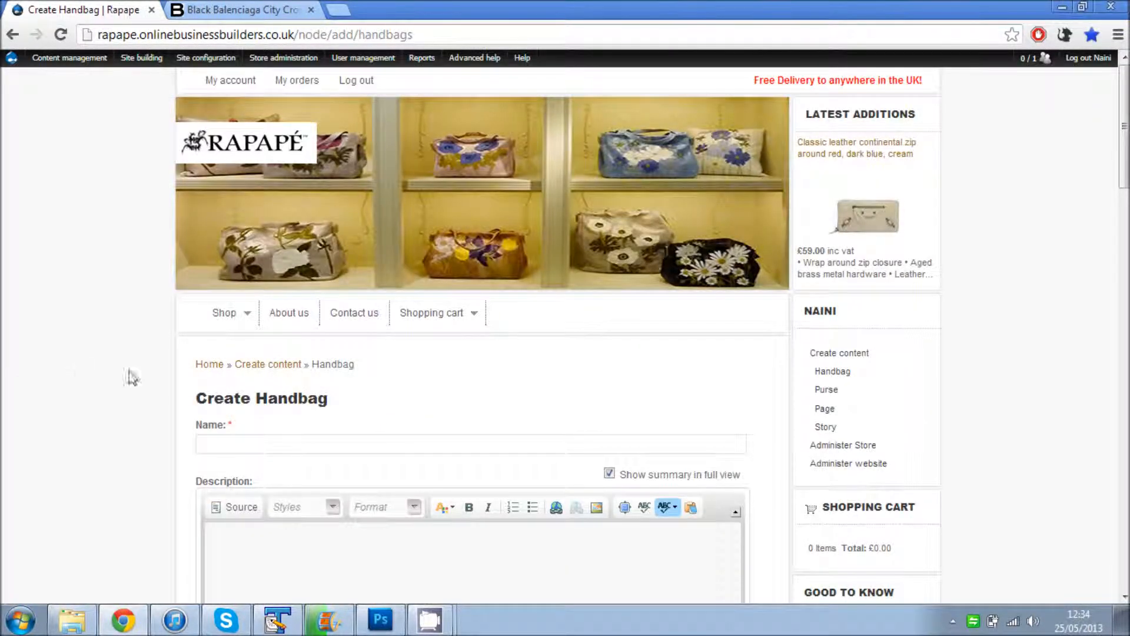
left_click_drag(1126, 118, 1126, 190)
left_click(343, 108)
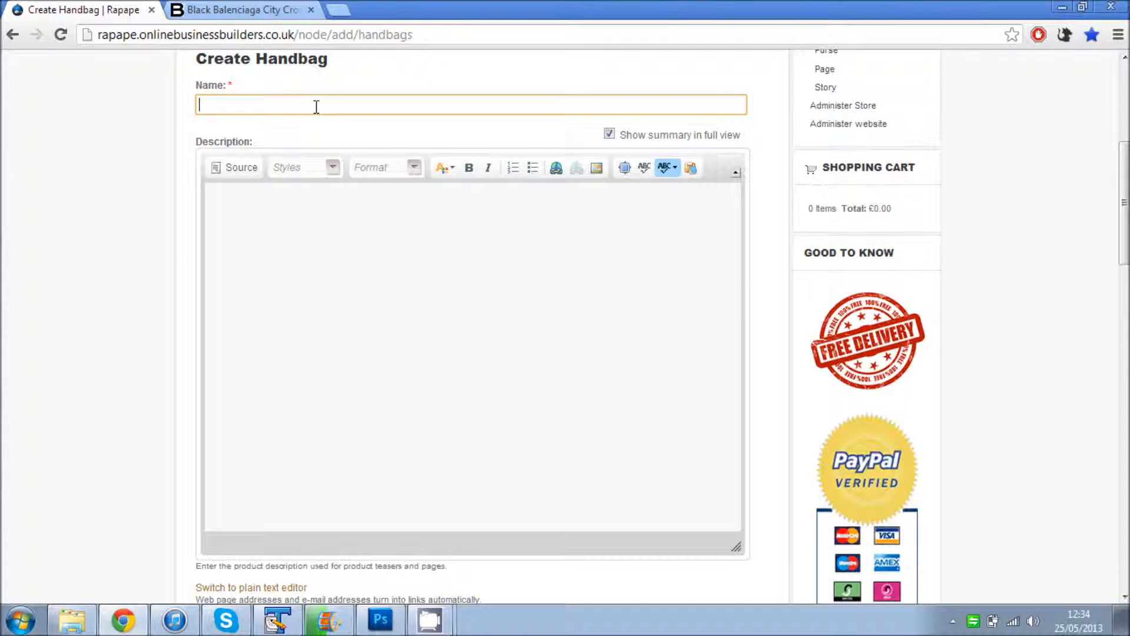
Copy the product title from the Balenciaga City Cross page into the new handbag's Name field
left_click(242, 10)
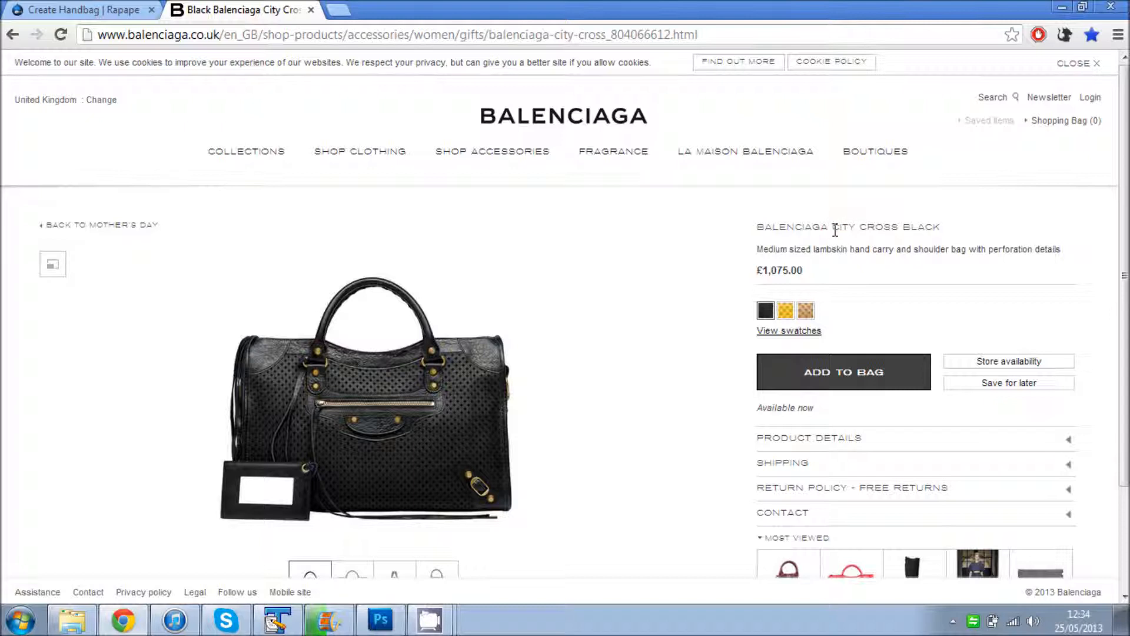
left_click_drag(934, 226, 830, 220)
left_click(919, 216)
left_click_drag(941, 228, 883, 228)
left_click(948, 227)
triple_click(932, 228)
key("ctrl+c")
left_click(112, 10)
left_click(351, 105)
key("ctrl+v")
Edit the handbag's name to read "City Cross Black, Beige", removing the Balenciaga brand name
type(", Beige")
key("Left")
key("Left")
key("Left")
key("Left")
key("Left")
key("Left")
key("Left")
key("shift+Left")
key("shift+Left")
key("shift+Left")
key("shift+Left")
type("lack Cross")
key("Left")
key("Left")
key("Left")
key("Left")
key("Left")
key("Left")
key("shift+Left")
key("shift+Left")
key("shift+Left")
type("ity")
key("Left")
key("Left")
key("Left")
key("Left")
key("Left")
key("shift+Left")
key("shift+Left")
key("shift+Left")
key("shift+Left")
key("shift+Left")
key("shift+Left")
key("shift+Left")
key("shift+Left")
key("shift+Left")
key("shift+Left")
key("BackSpace")
key("Delete")
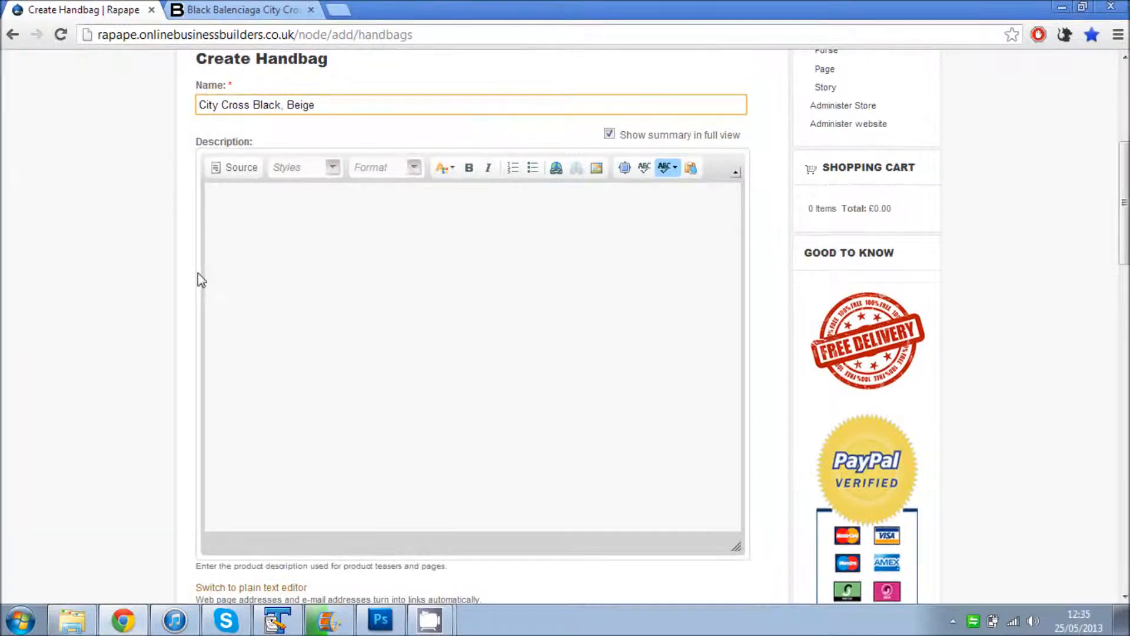
Copy the product details from the Balenciaga page into the handbag's Description field
left_click(243, 10)
left_click(839, 312)
left_click(839, 312)
triple_click(839, 323)
key("ctrl+c")
left_click(112, 10)
left_click(398, 208)
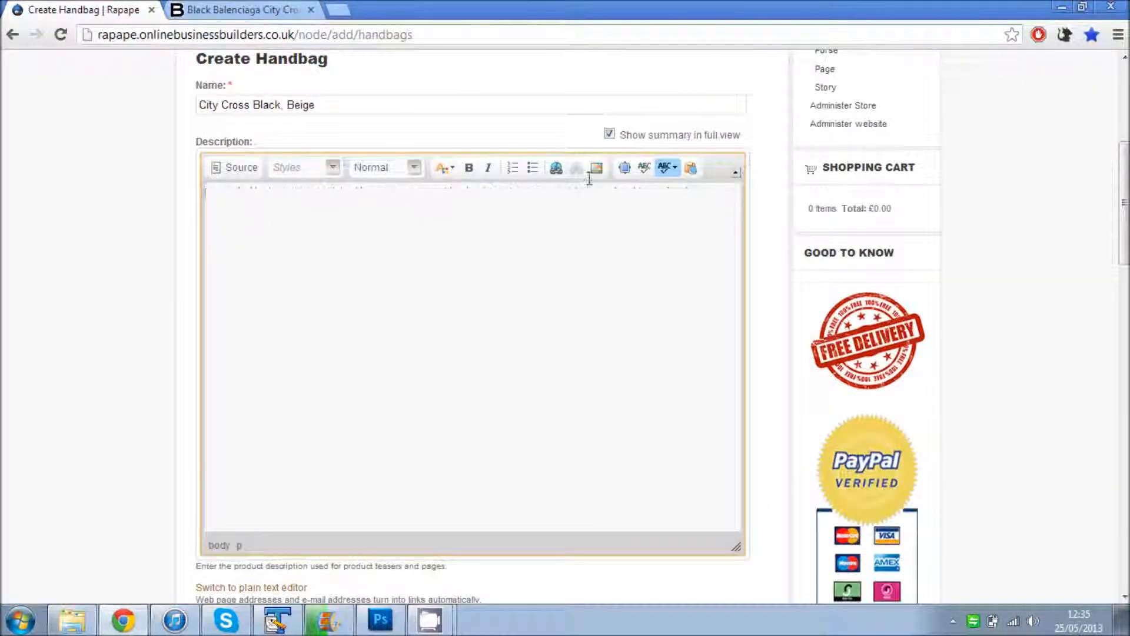
key("ctrl+v")
Break the pasted description so that each bulleted product detail stands on its own line
left_click(289, 191)
key("Return")
left_click(316, 229)
key("Return")
left_click(334, 266)
key("Return")
left_click(282, 303)
key("Return")
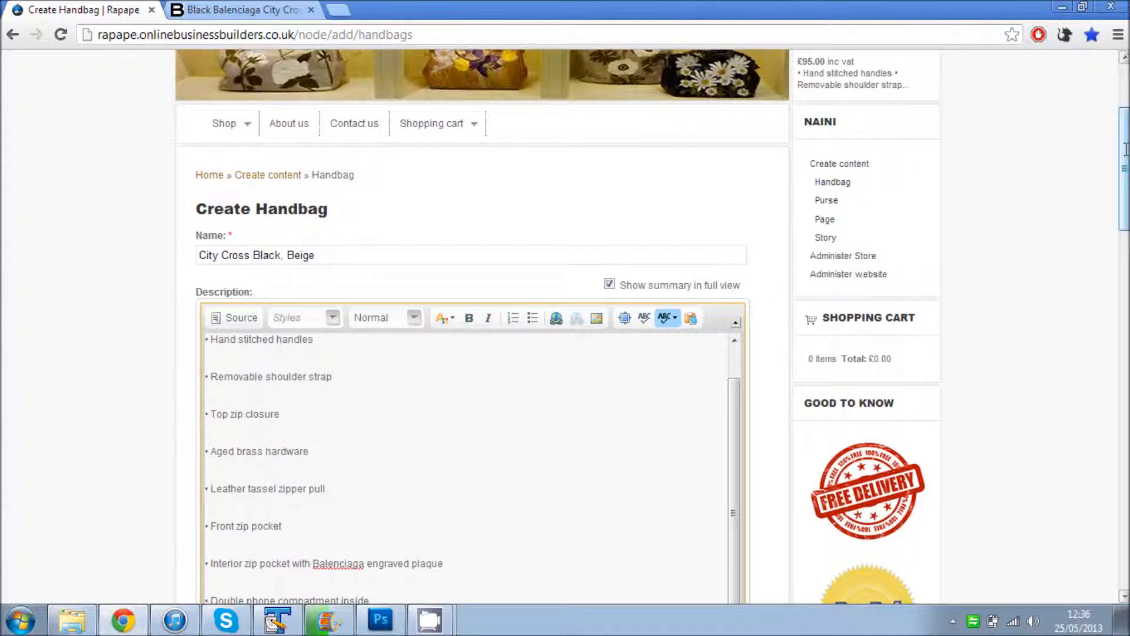
scroll(1125, 176, "down", 2)
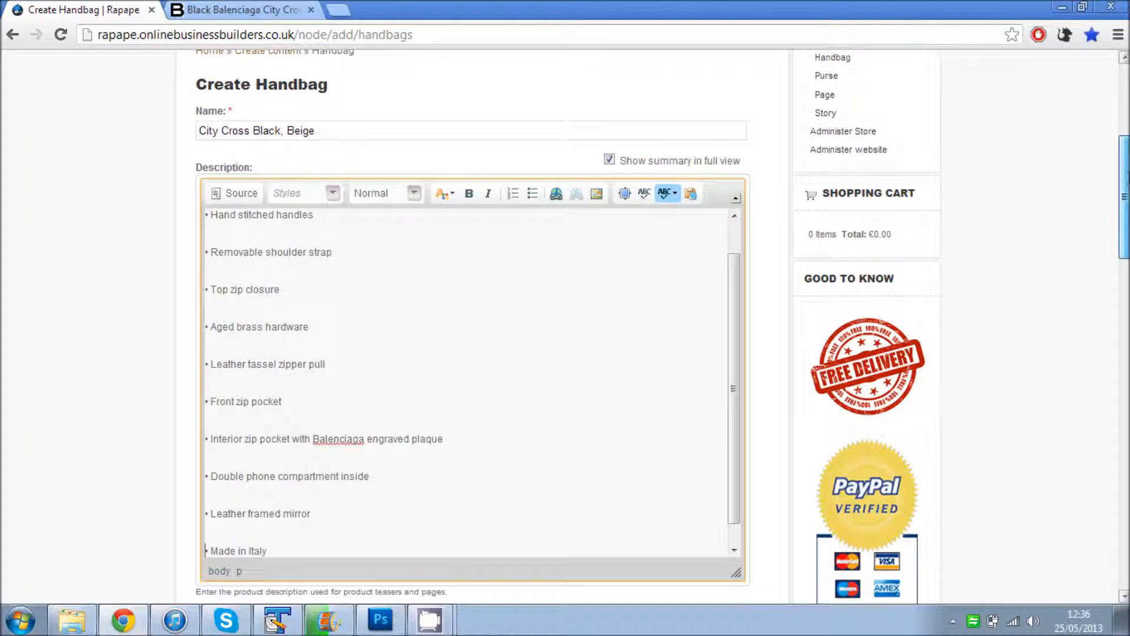
Review the name and description, and paste a bullet in front of the "Perforated leather" line
triple_click(401, 130)
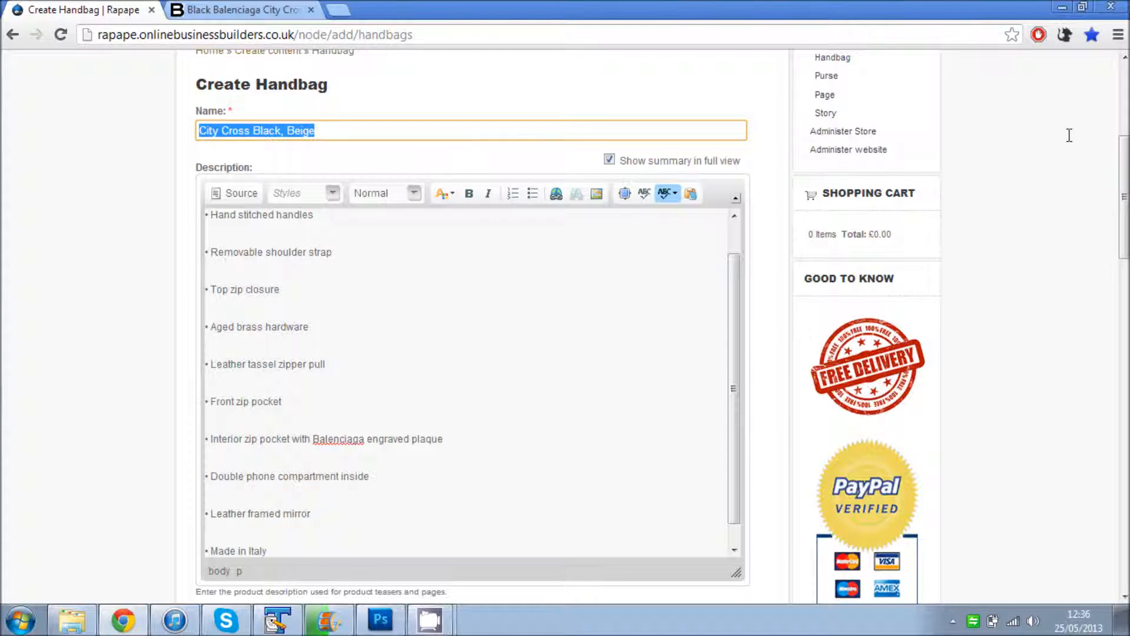
scroll(1125, 216, "down", 1)
scroll(1124, 216, "down", 2)
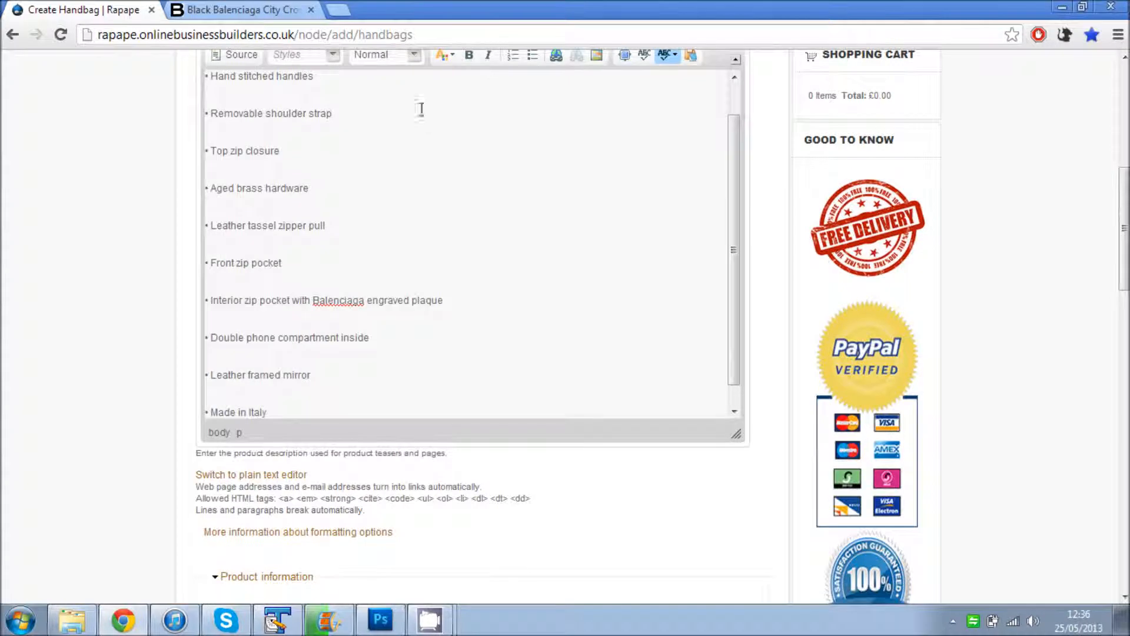
left_click_drag(291, 412, 190, 62)
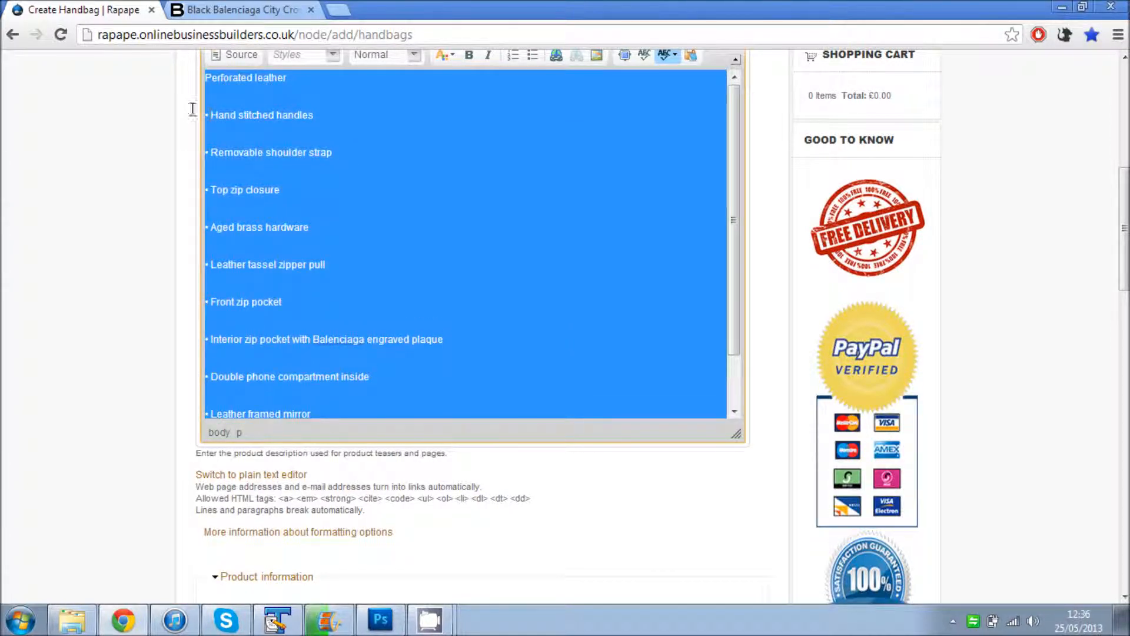
left_click_drag(210, 116, 204, 116)
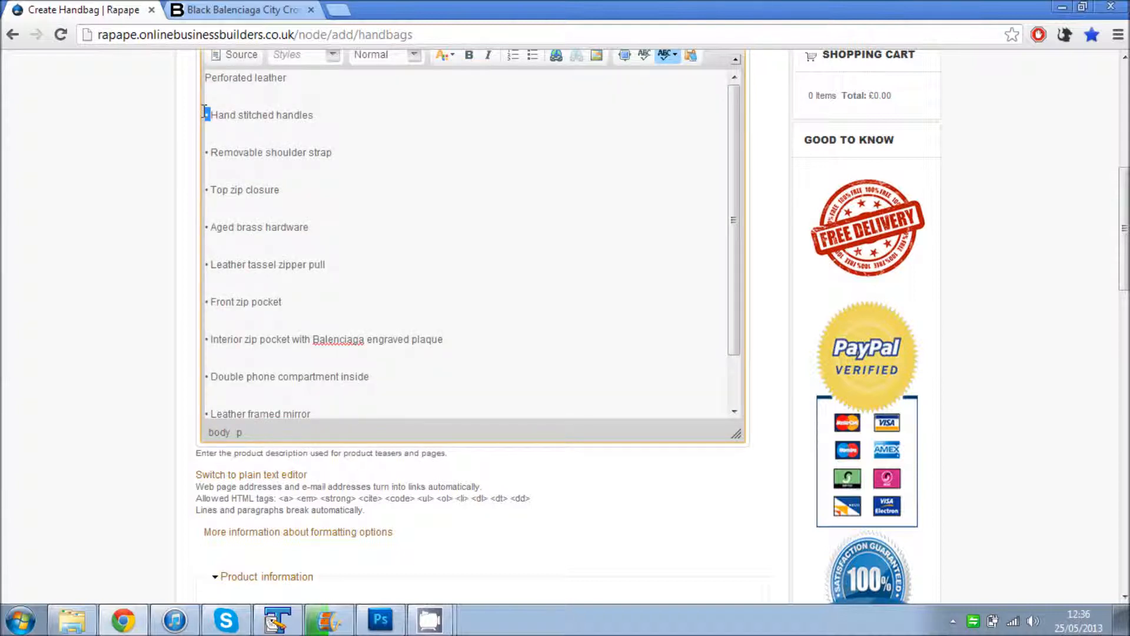
left_click(207, 81)
key("ctrl+v")
Enter a059 as the product SKU and set the weight to 1 kilogram
scroll(1125, 295, "down", 5)
left_click_drag(1123, 329, 1123, 379)
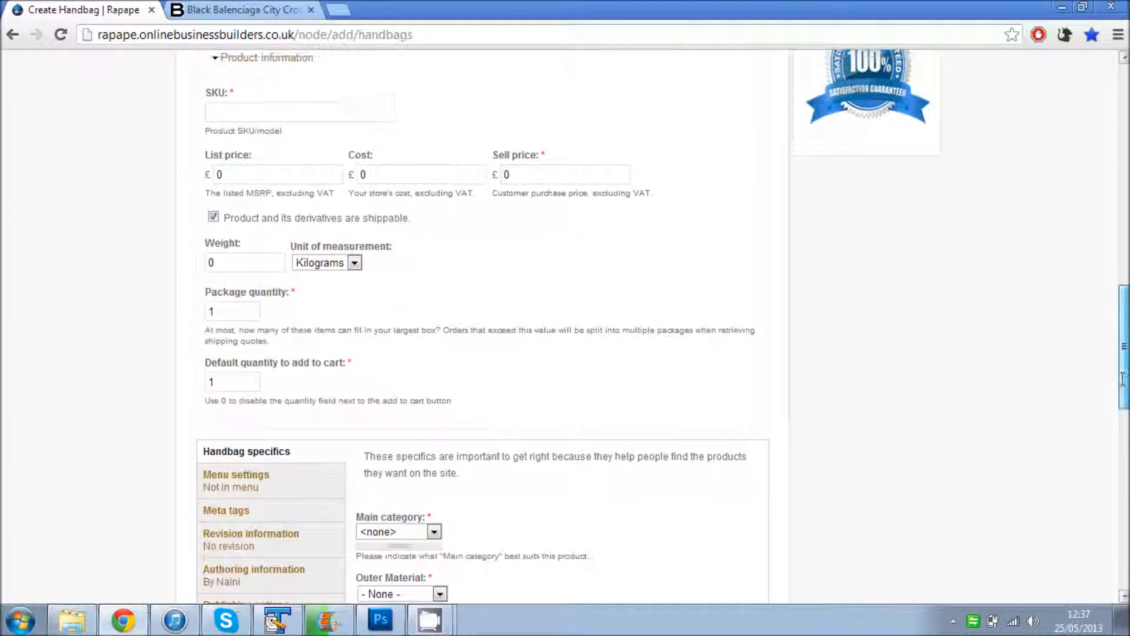
left_click(217, 118)
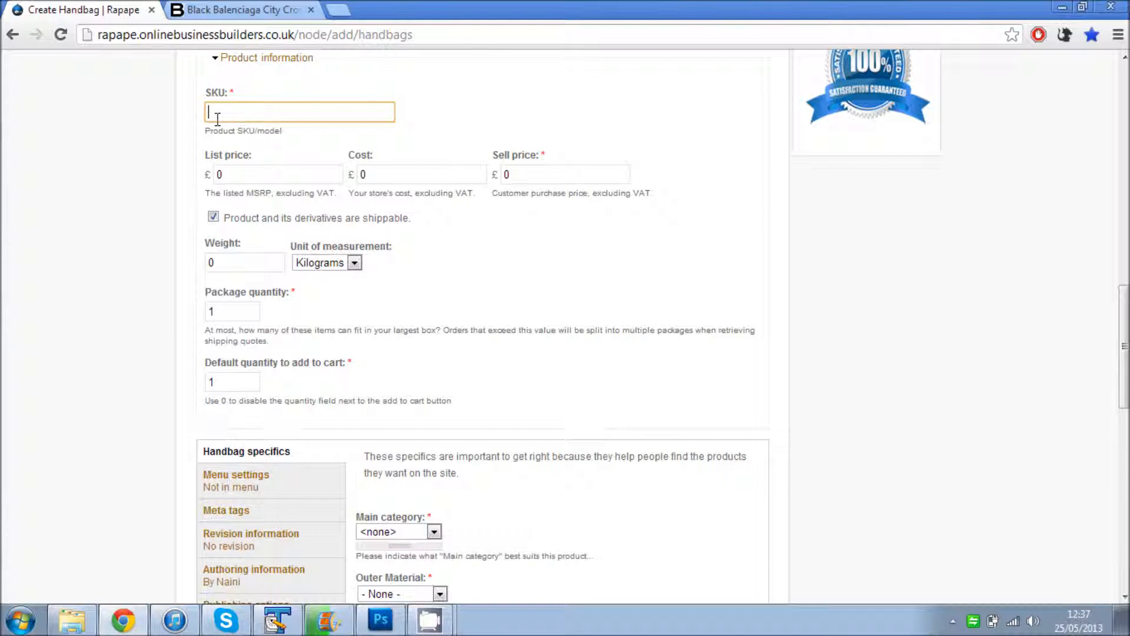
type("59")
double_click(248, 263)
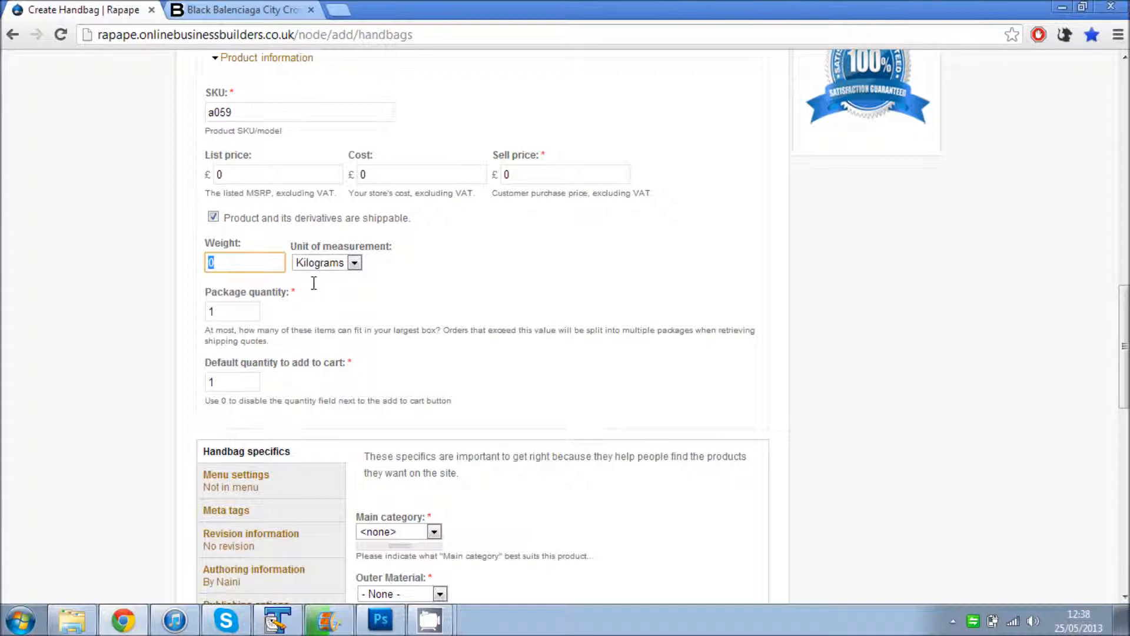
type("1")
left_click(374, 285)
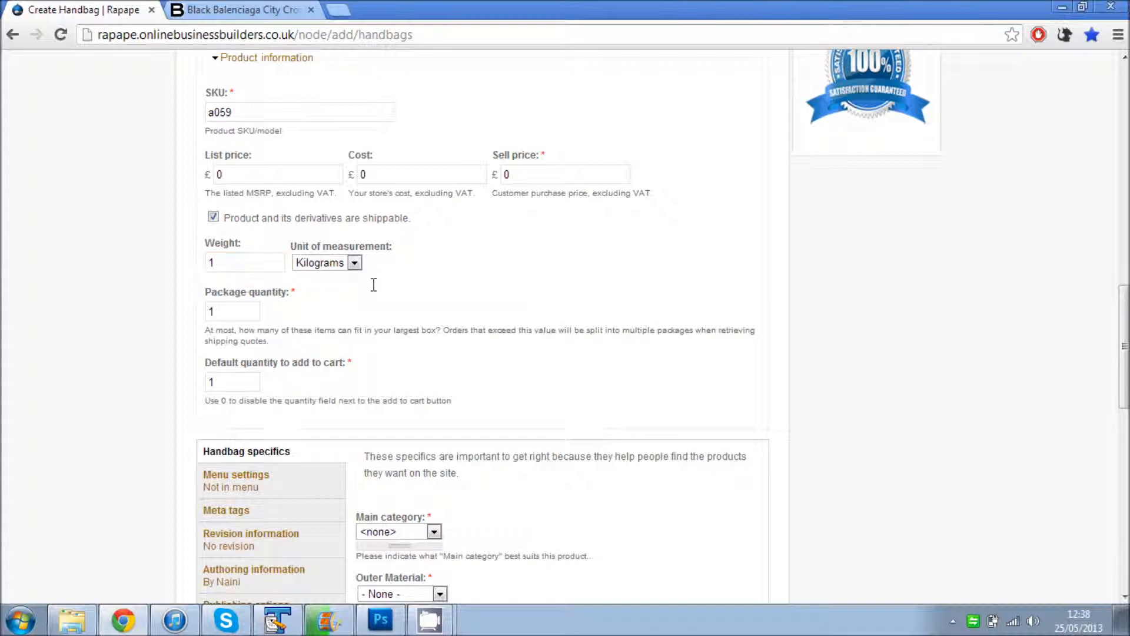
left_click(235, 314)
left_click(257, 387)
Set the main category to Handbags with the subcategory Shoulder bag
scroll(646, 412, "down", 6)
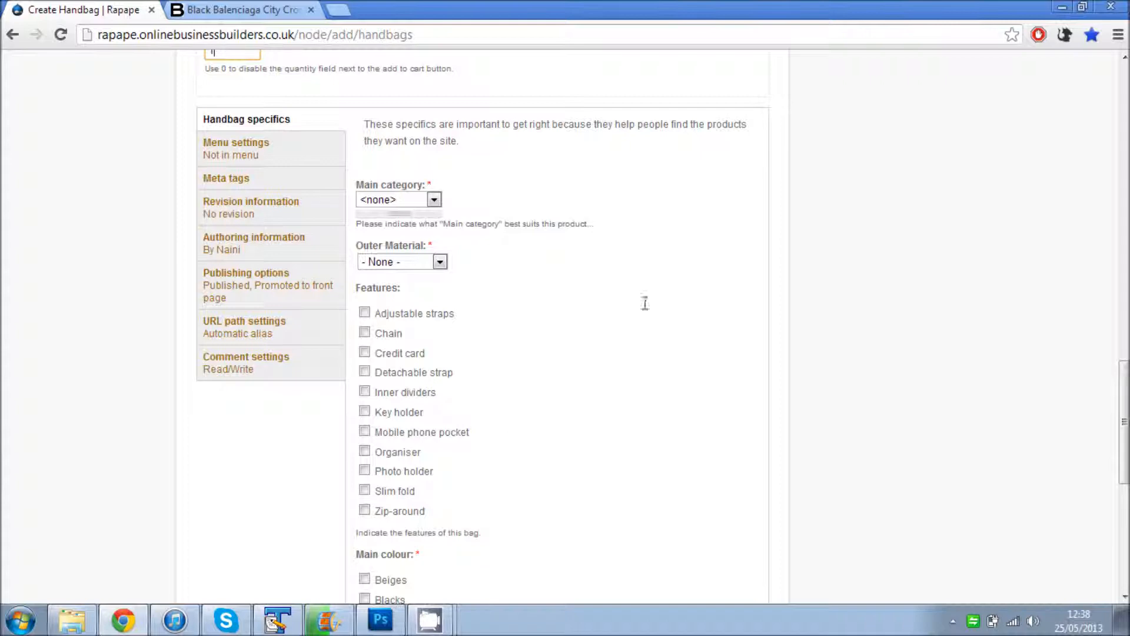
left_click(434, 200)
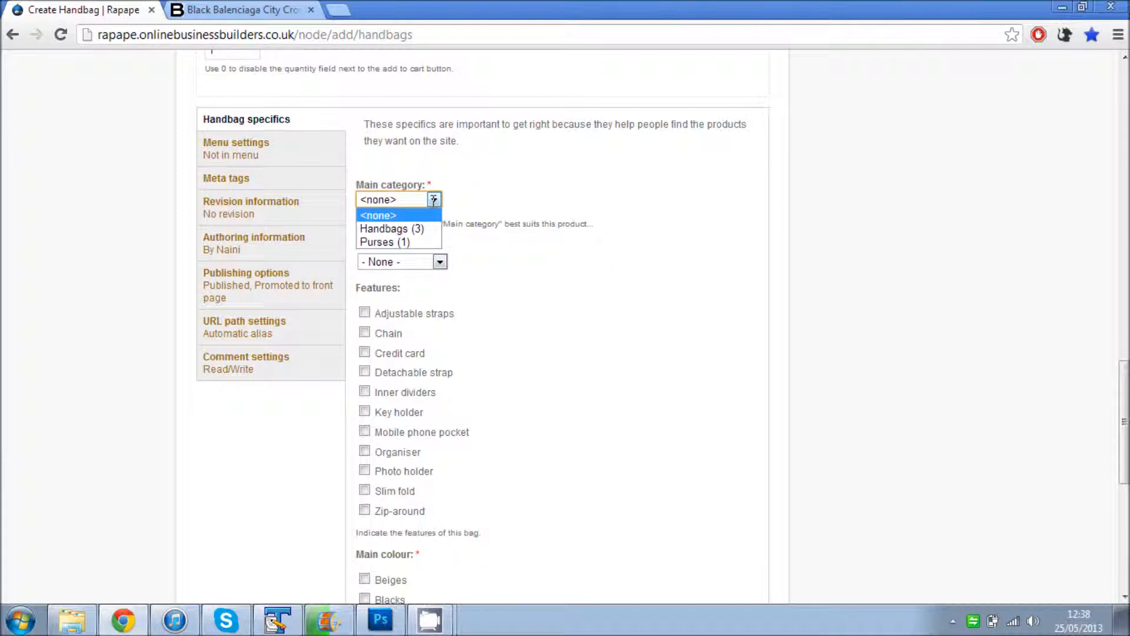
left_click(421, 229)
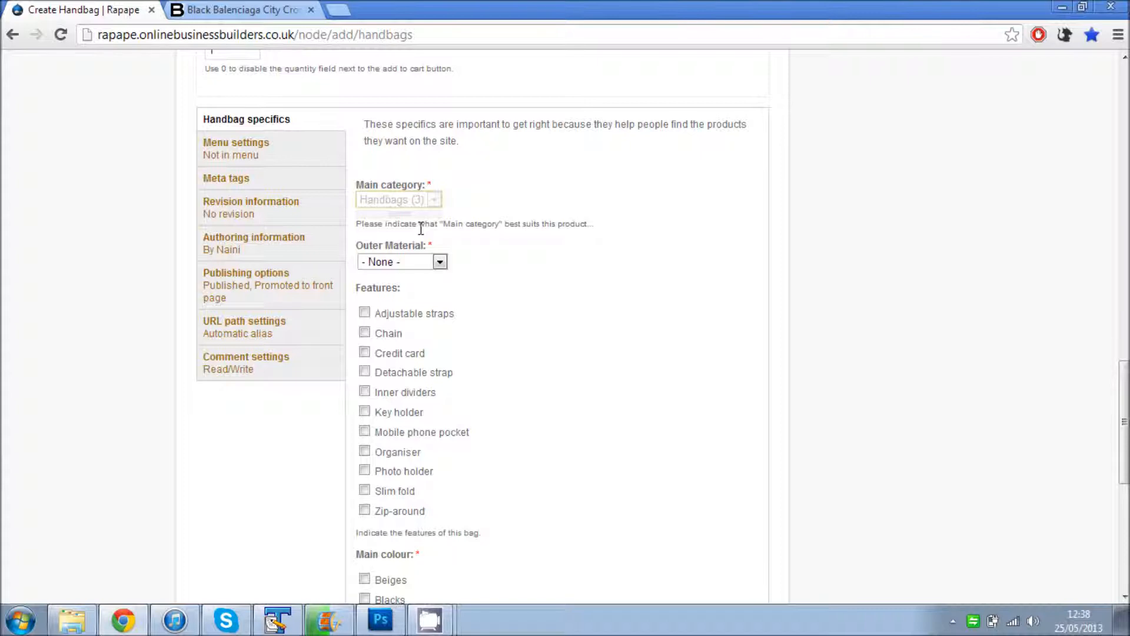
left_click(532, 200)
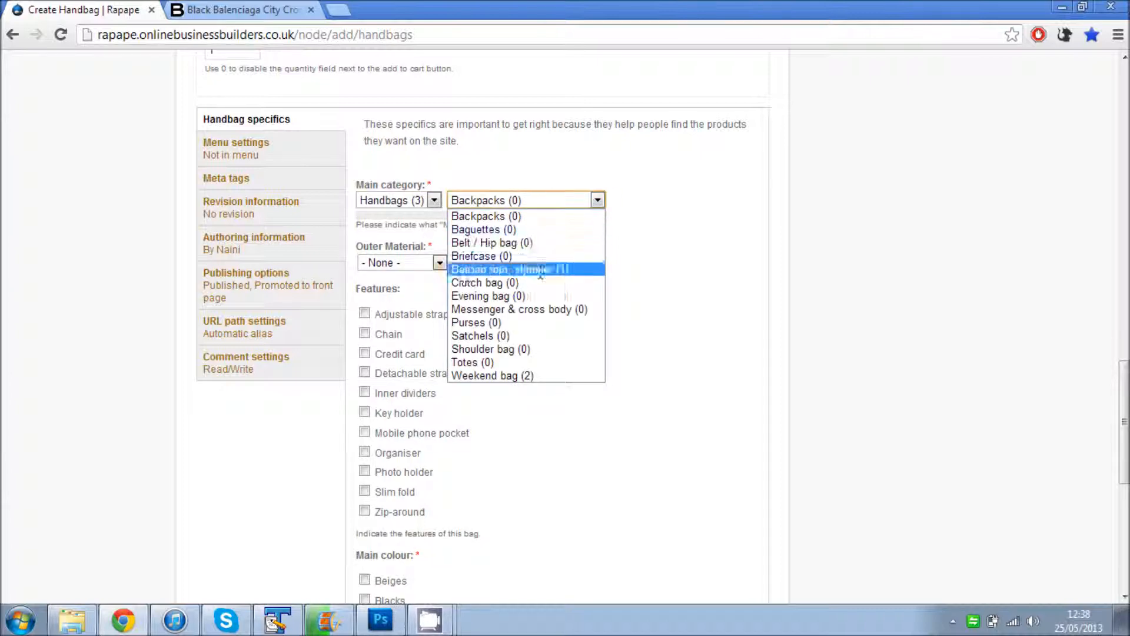
left_click(553, 347)
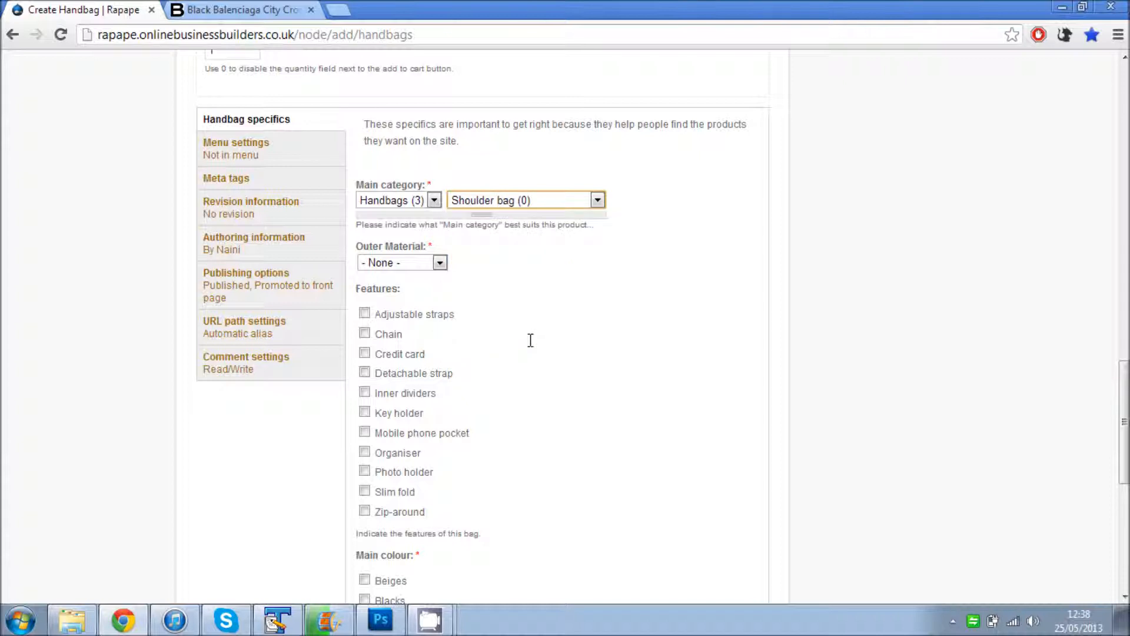
Set the handbag's outer material to Patent leather
left_click(416, 266)
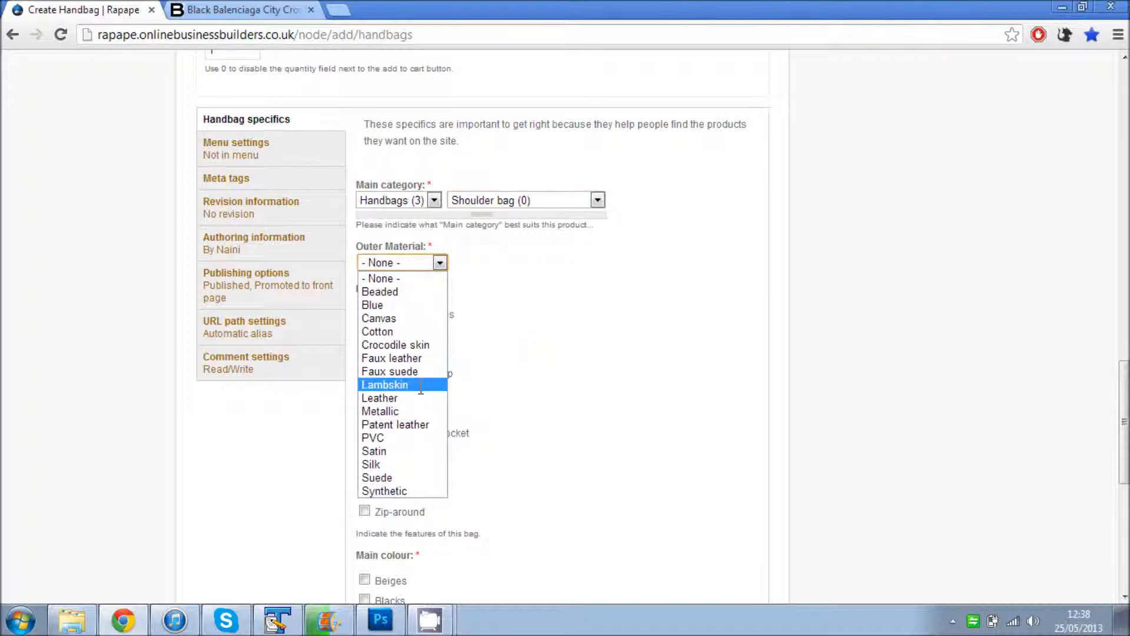
left_click(421, 387)
scroll(537, 391, "down", 2)
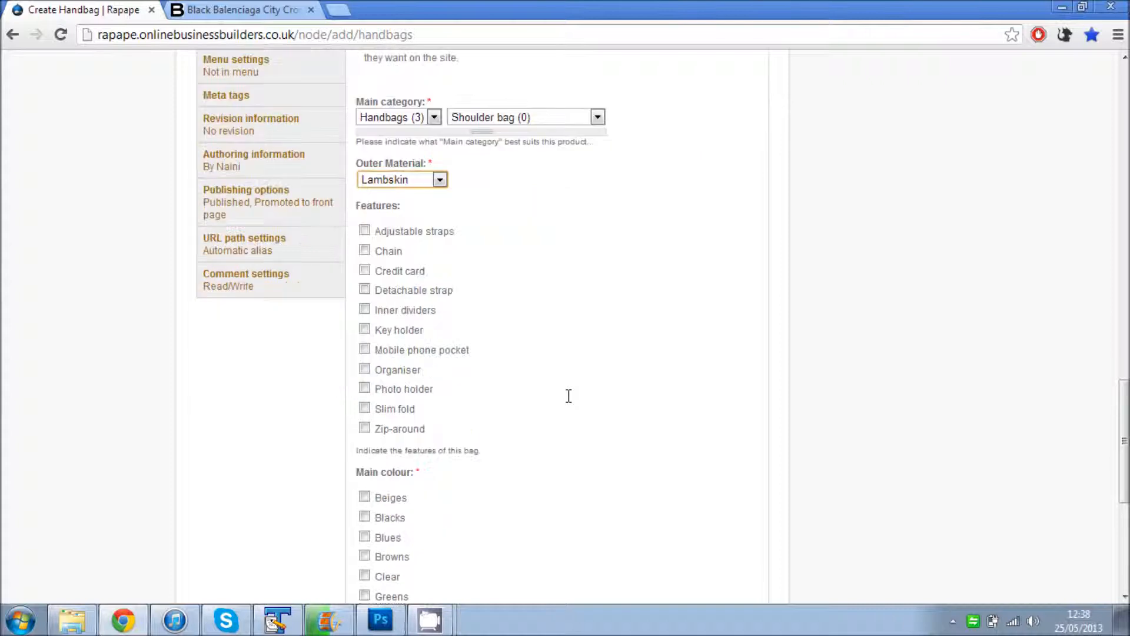
left_click(412, 180)
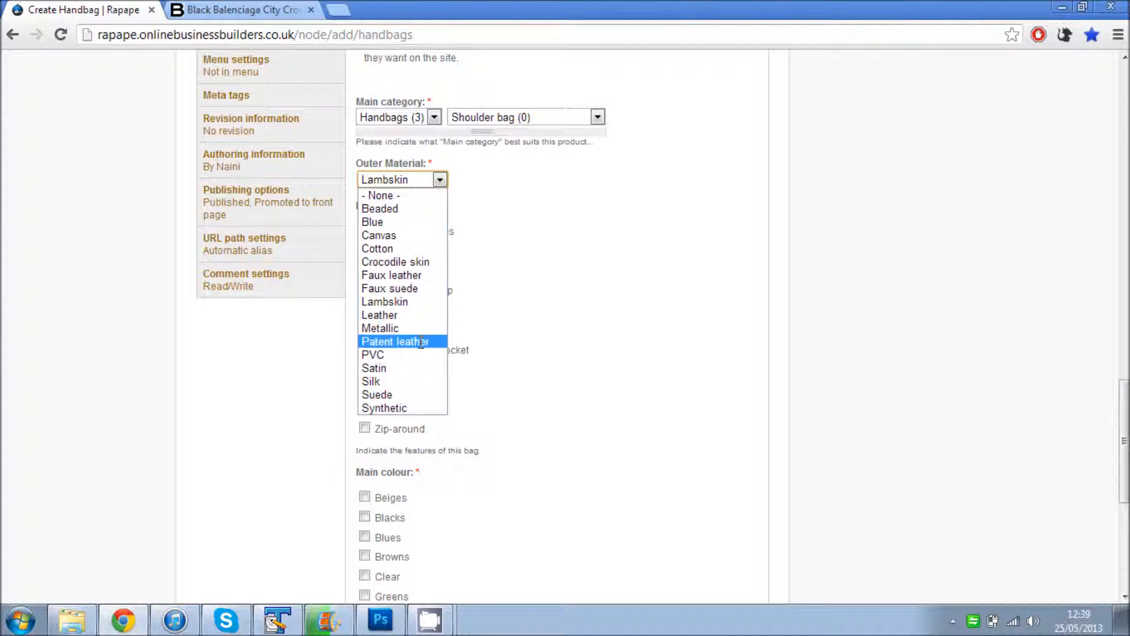
left_click(419, 341)
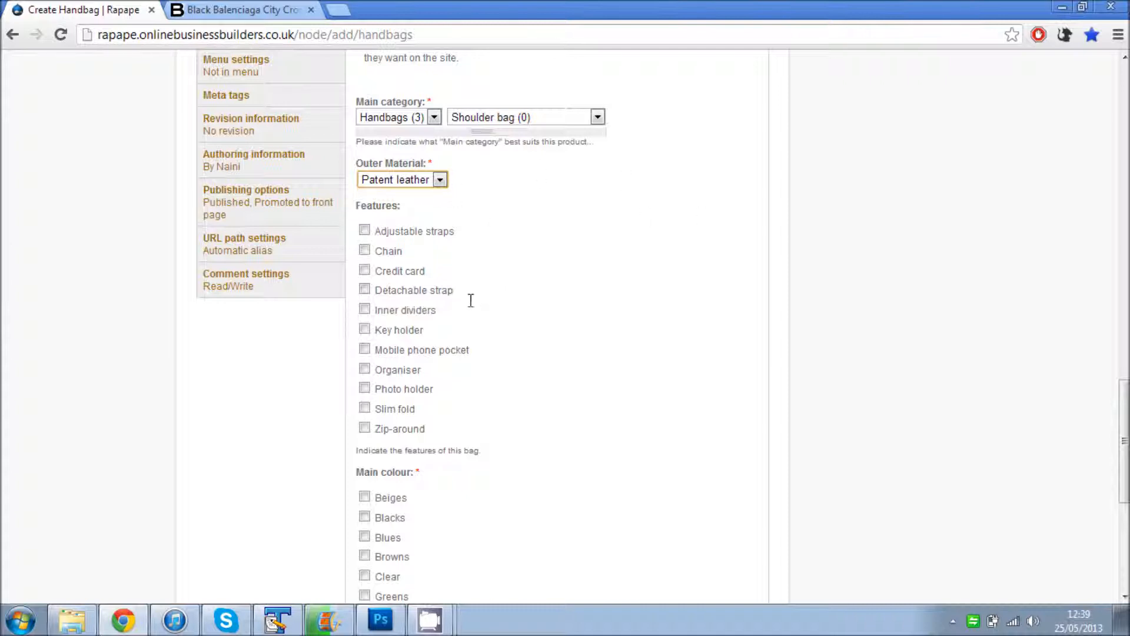
Select the features Adjustable straps, Credit card, Detachable strap, Inner dividers and Key holder, and the main colours Beiges, Blacks and Yellows
left_click(364, 231)
scroll(366, 174, "down", 5)
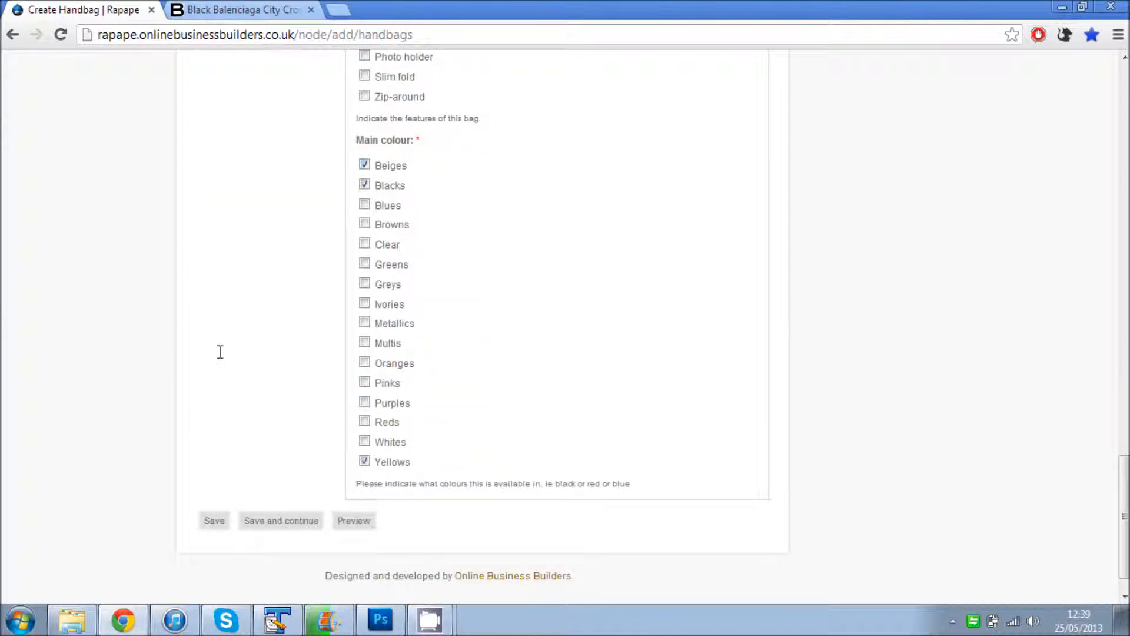
scroll(219, 351, "up", 6)
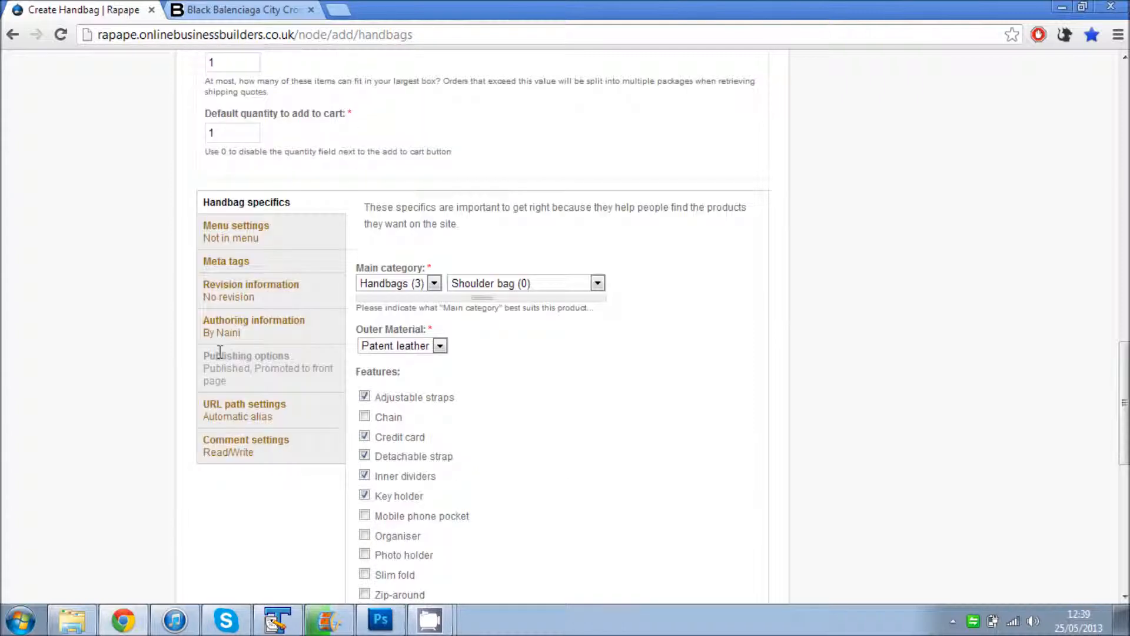
scroll(832, 336, "down", 3)
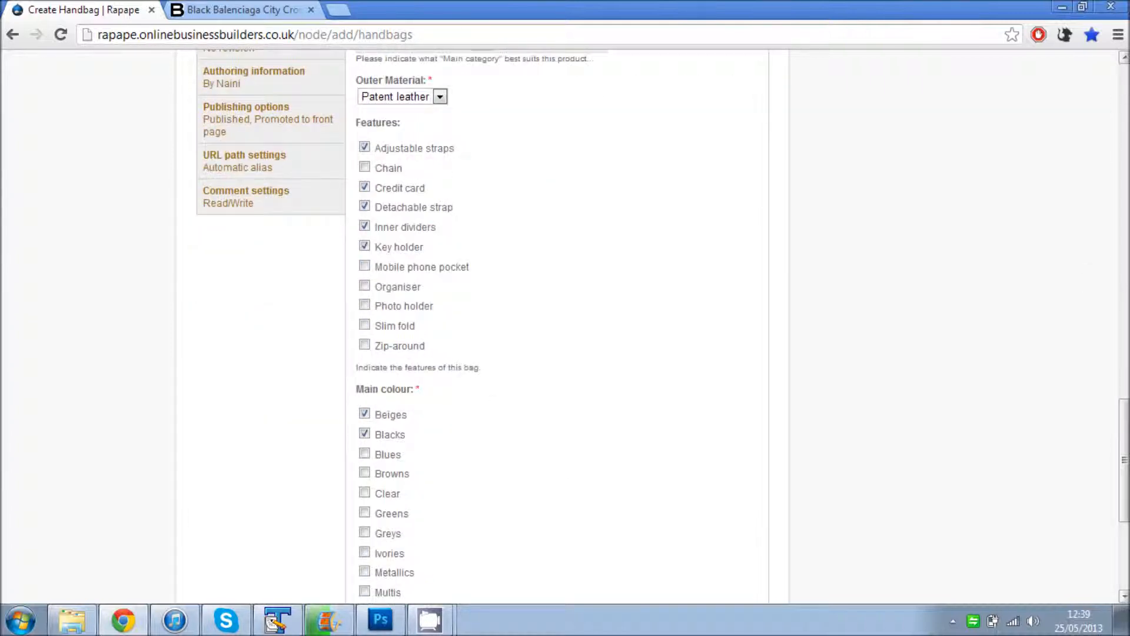
Copy the first three bullet points of the product description, Perforated leather through Removable shoulder strap, into the meta tags description
left_click_drag(1123, 448, 1126, 394)
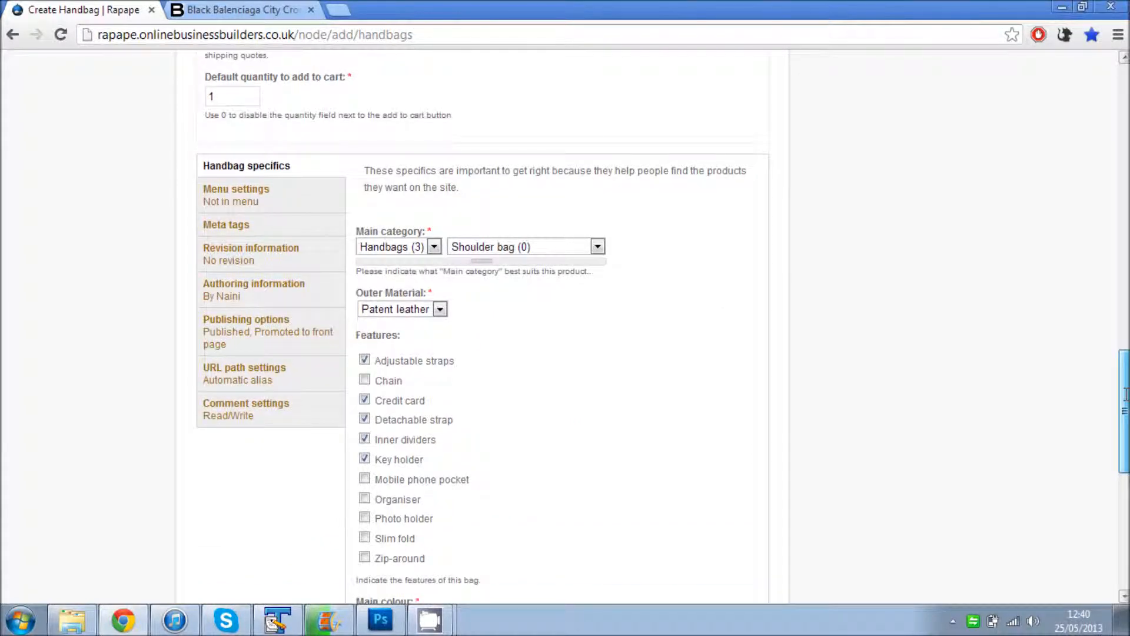
left_click_drag(1124, 394, 1124, 409)
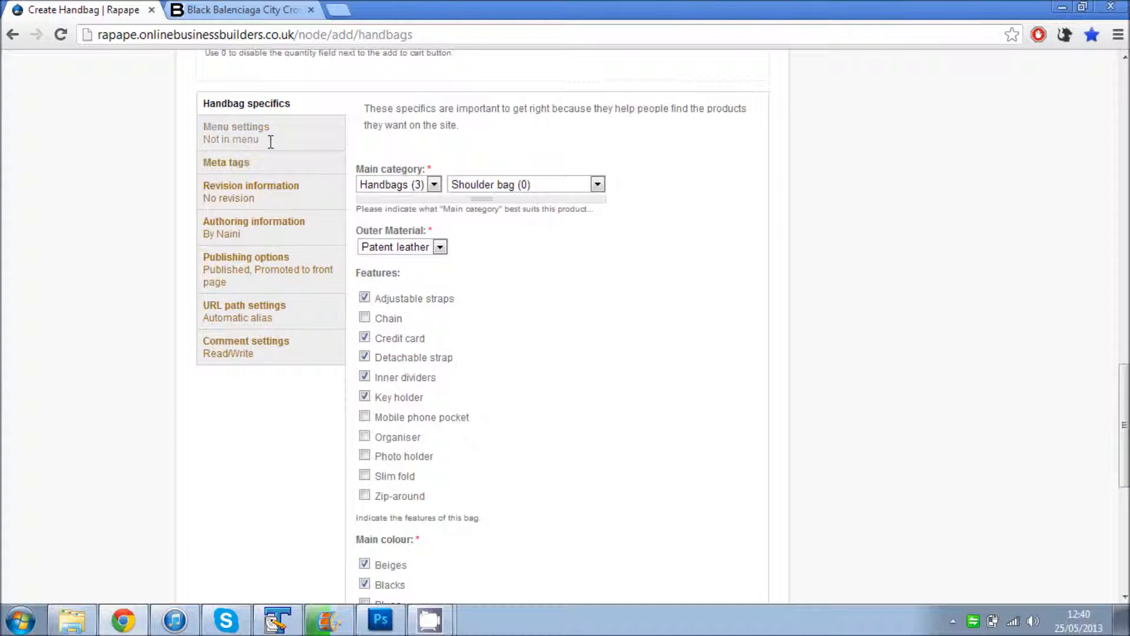
left_click(268, 168)
left_click(441, 240)
left_click_drag(1124, 441, 1125, 198)
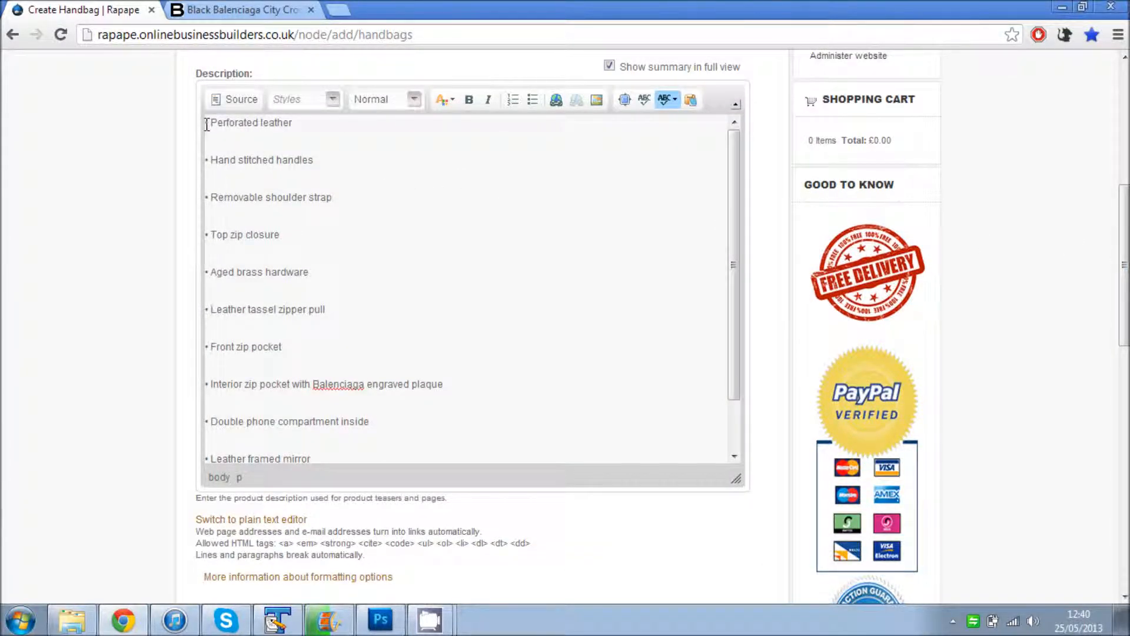
left_click_drag(206, 125, 342, 201)
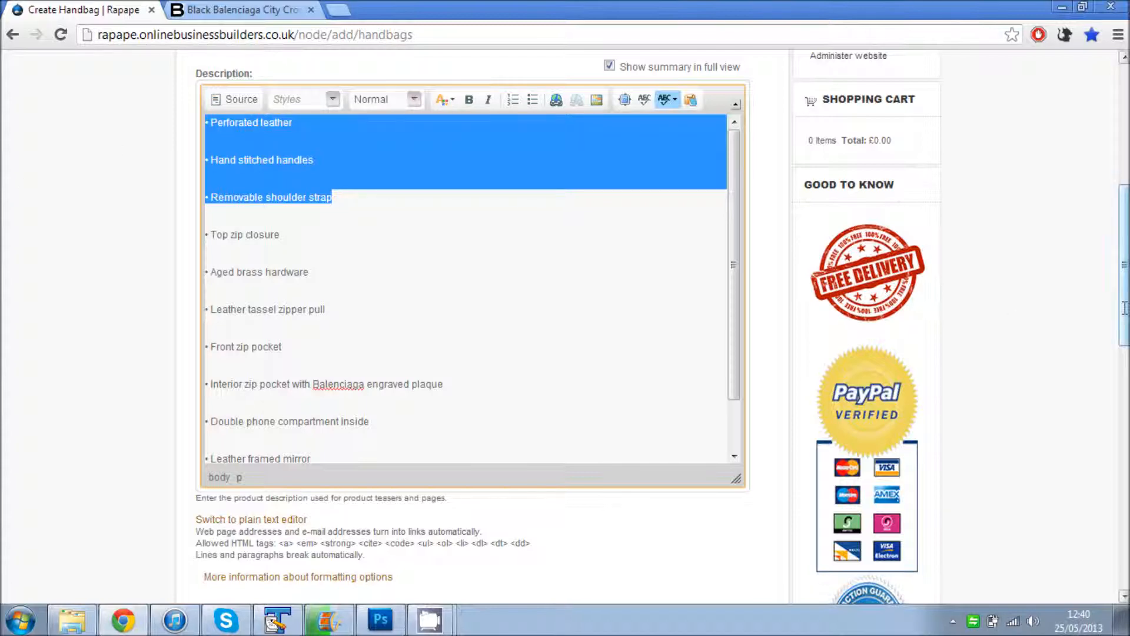
scroll(1125, 312, "down", 13)
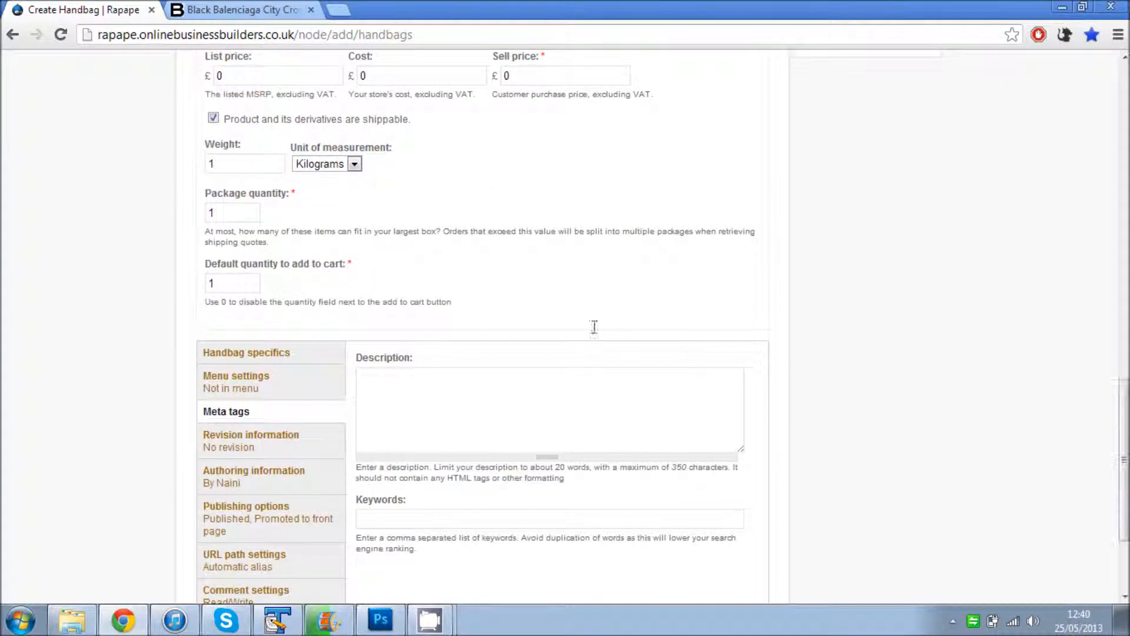
left_click(538, 391)
type("• Perforated leather  • Hand stitched handles  • Removable shoulder strap")
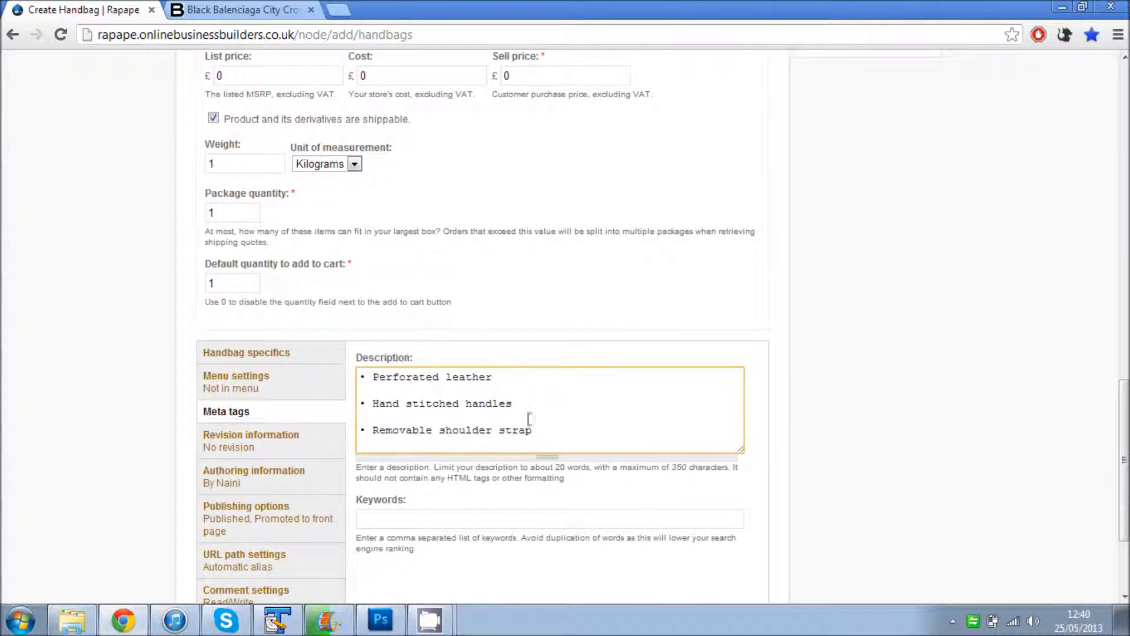
Reformat the meta description without bullets or line breaks as "Perforated leather,Hand stitched handles,Removable shoulder strap."
left_click_drag(494, 377, 654, 377)
left_click_drag(673, 378, 654, 378)
type(",")
left_click_drag(513, 378, 493, 377)
type(",")
left_click(373, 377)
key("BackSpace")
key("BackSpace")
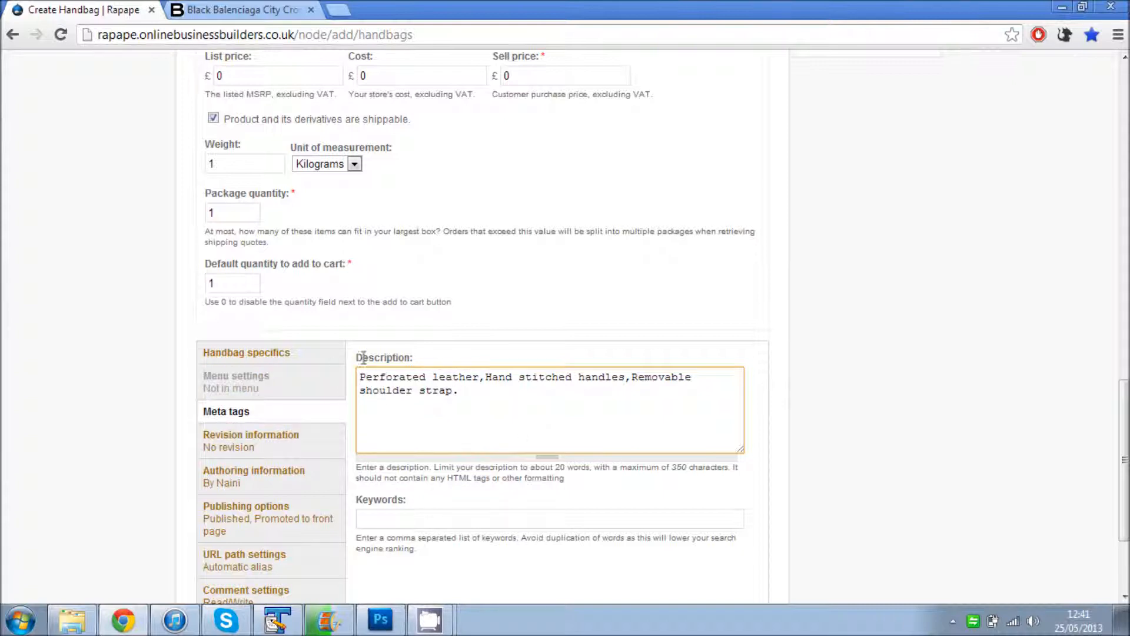
Search Google for handbags in a separate tab and examine the description snippet of the House of Fraser result
key("ctrl+t")
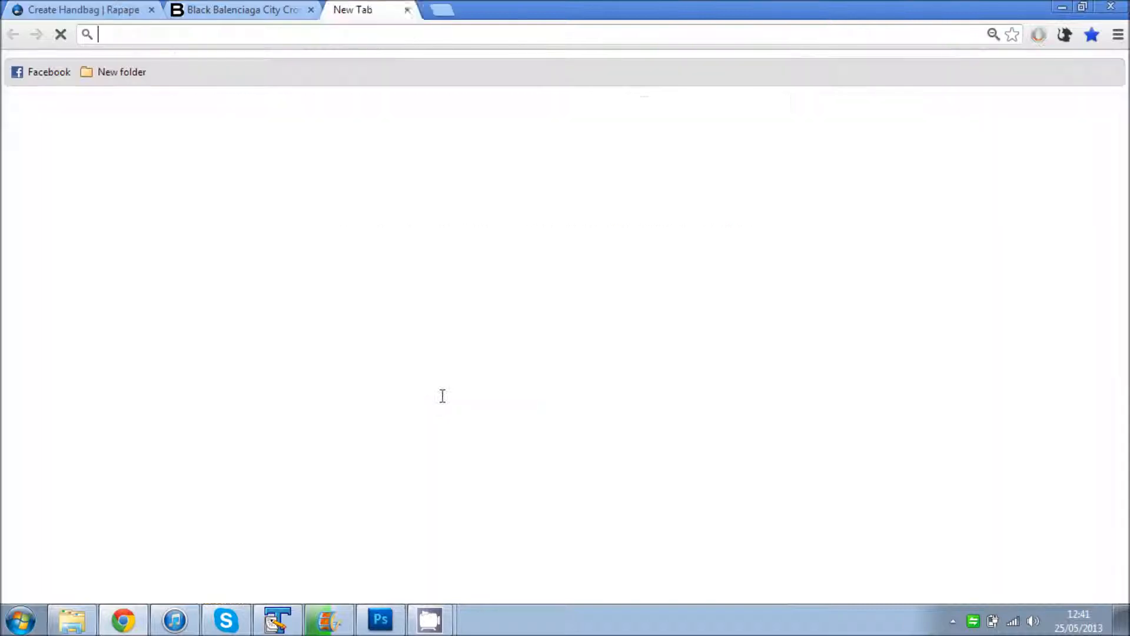
type("handbags")
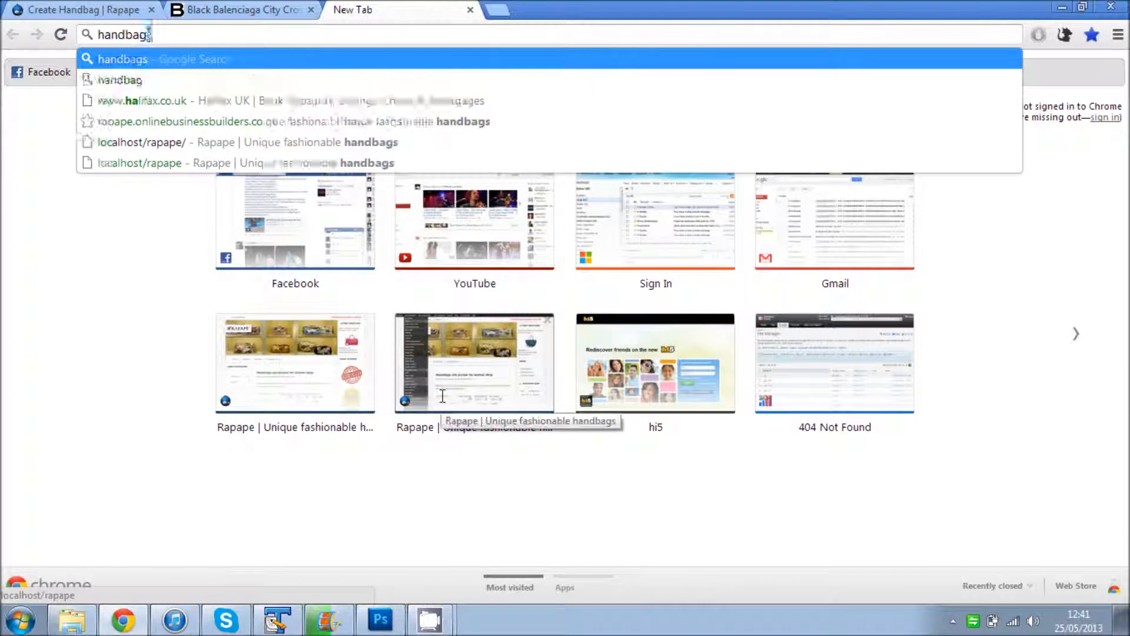
key("Return")
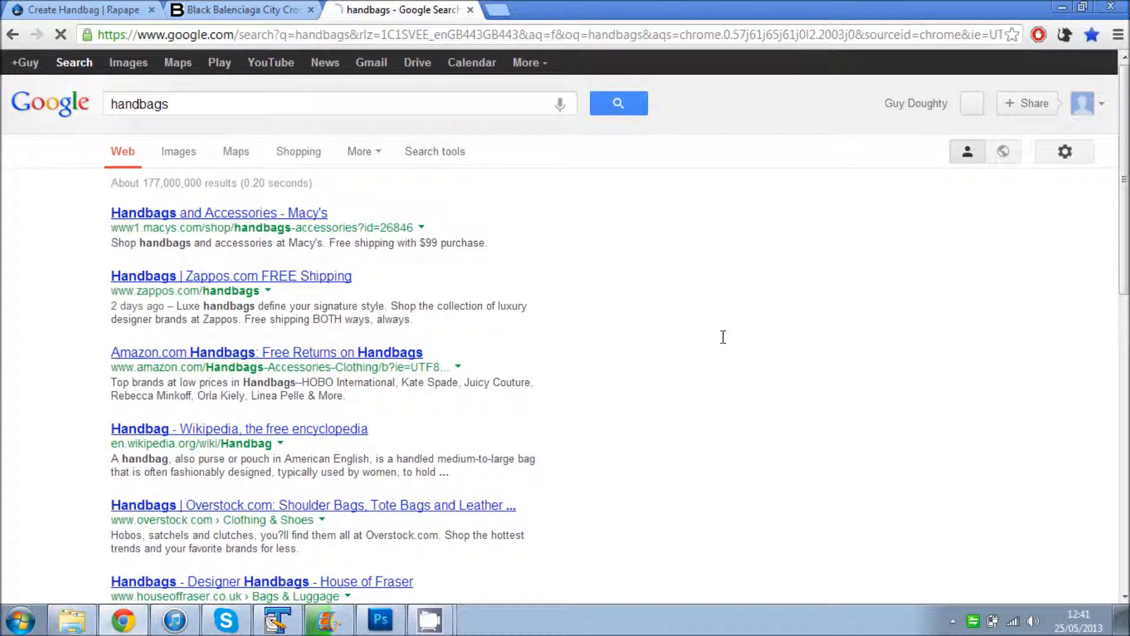
scroll(723, 337, "down", 5)
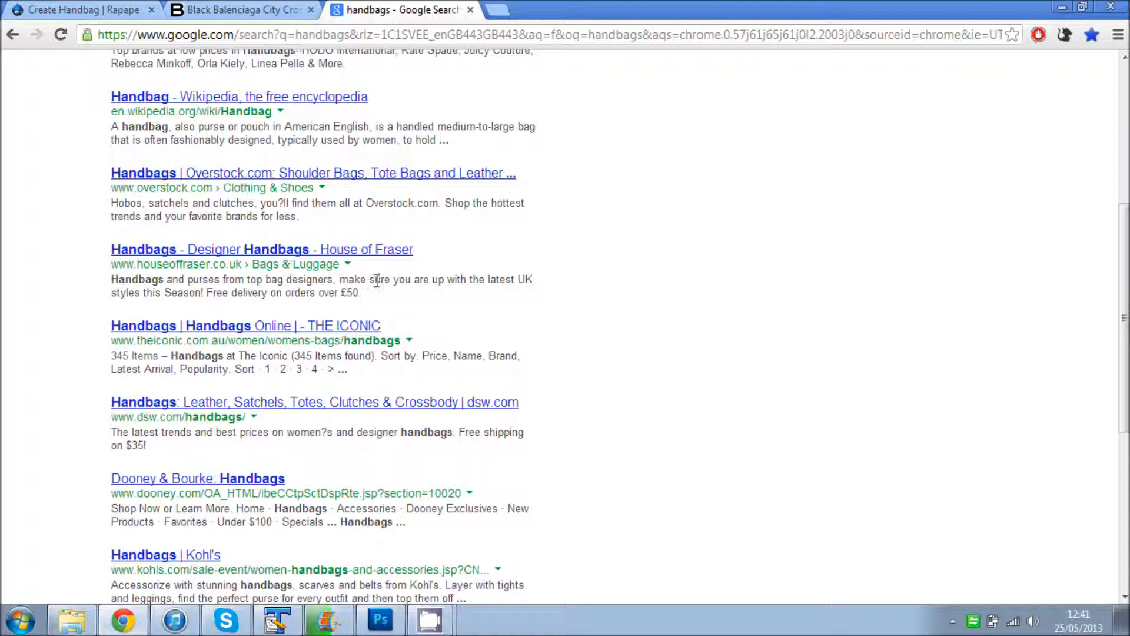
left_click_drag(368, 293, 103, 276)
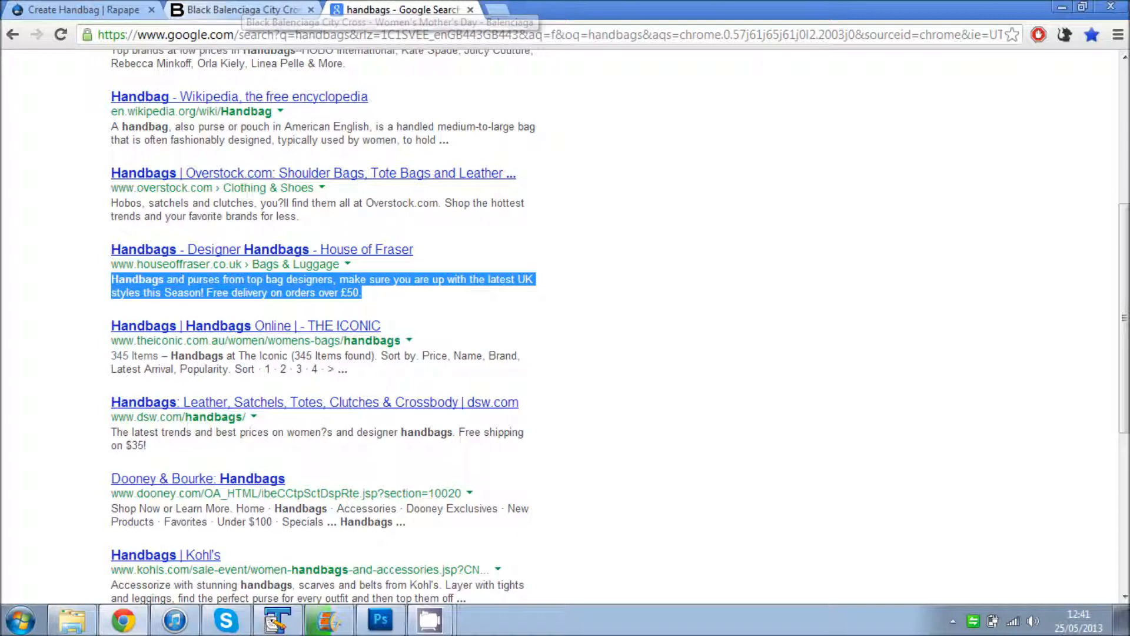
Return to the handbag form and insert "Ladies / womans handbag for sale. " at the start of the meta description
left_click(70, 6)
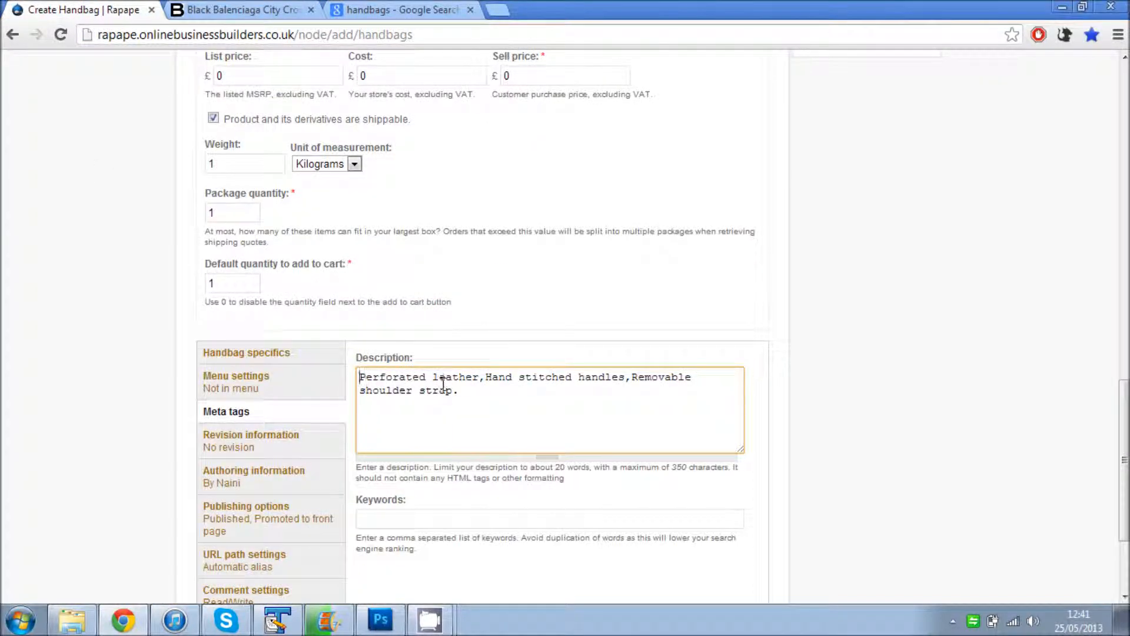
type("Ladie")
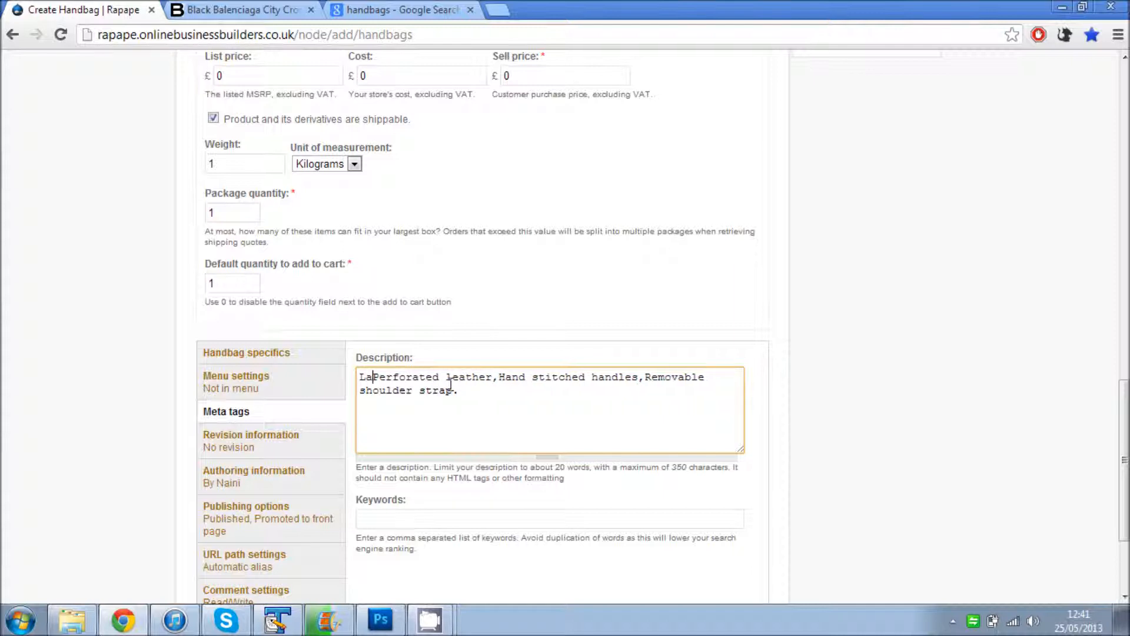
type("s")
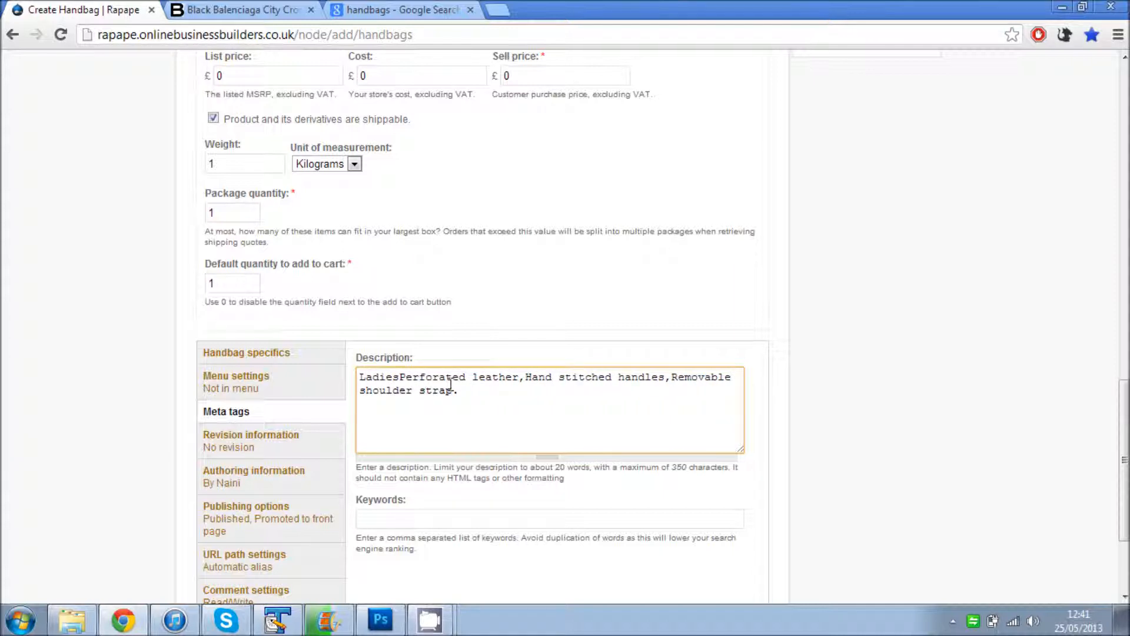
type(" / woman")
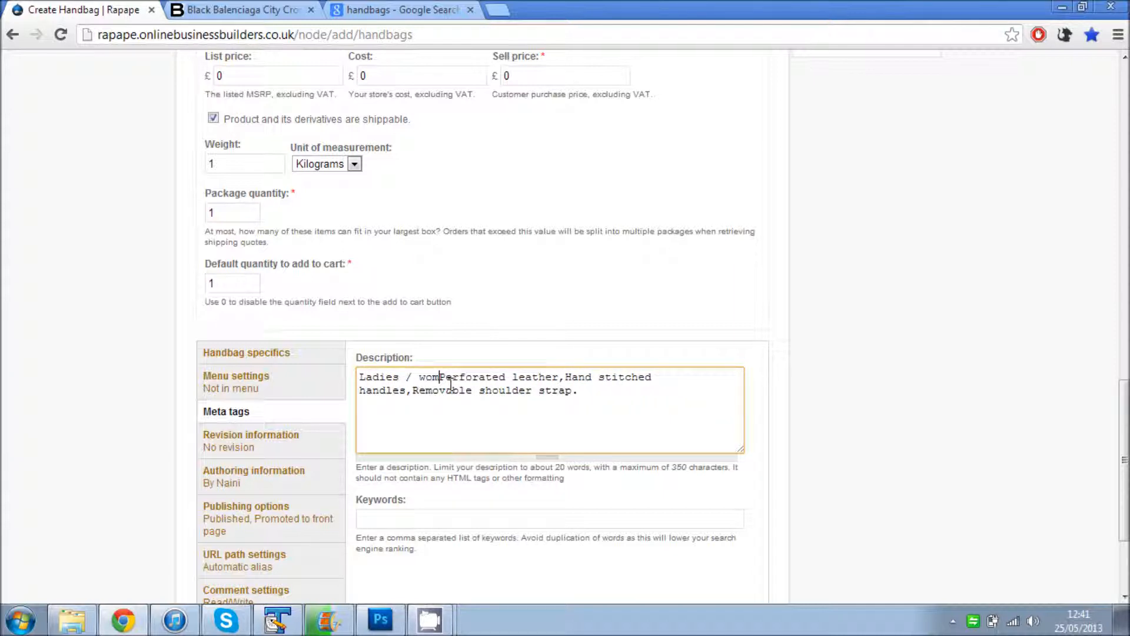
type("s ")
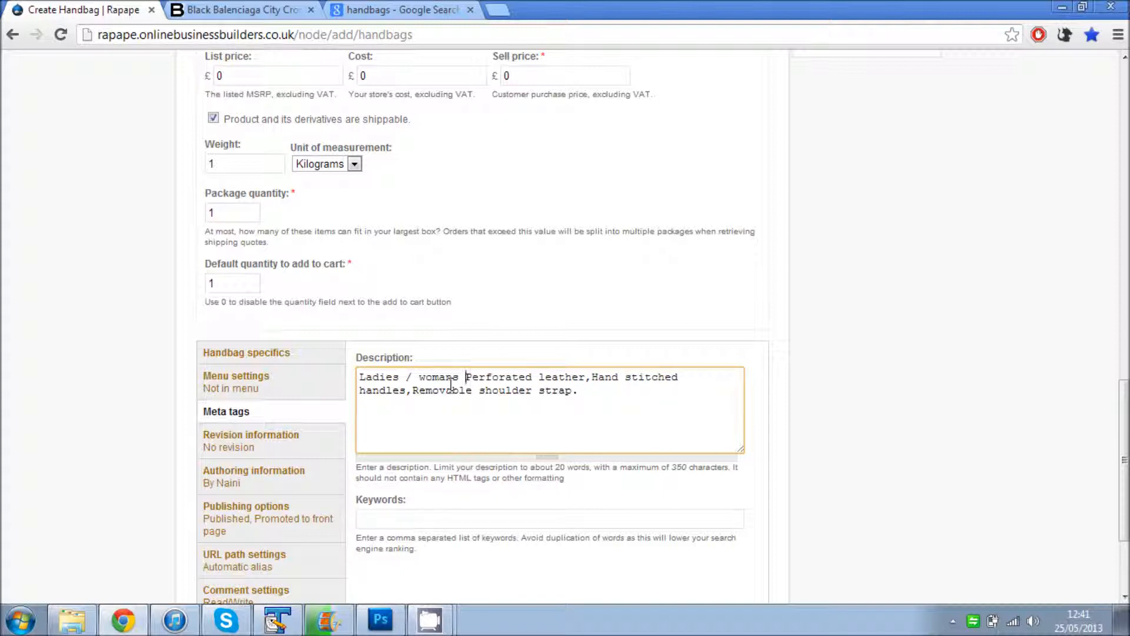
type("hand")
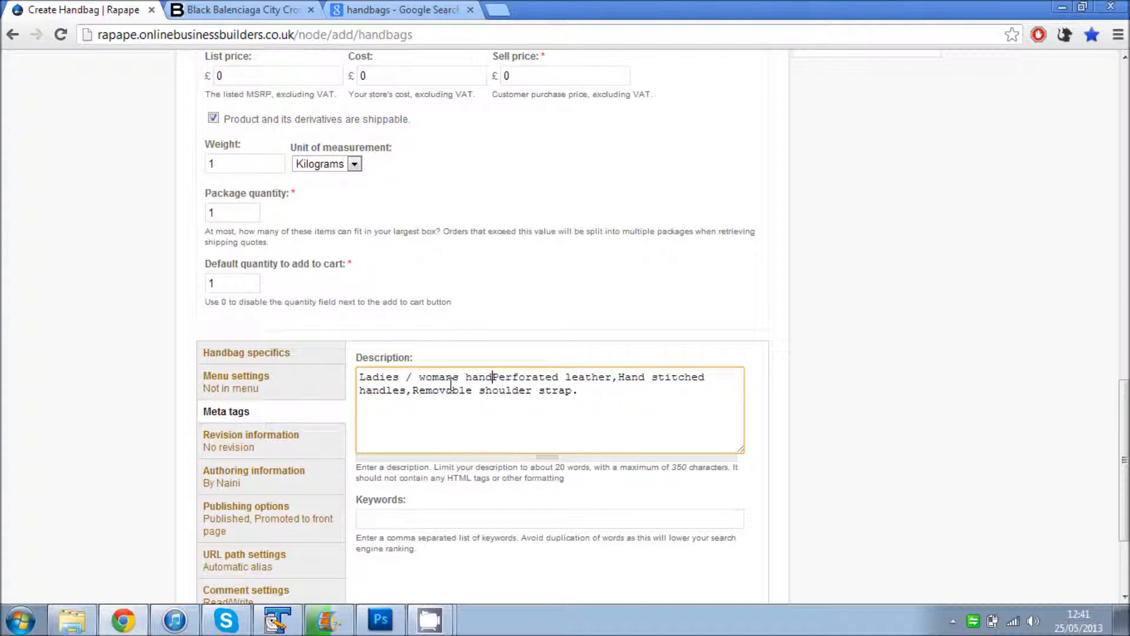
type("bag for sale")
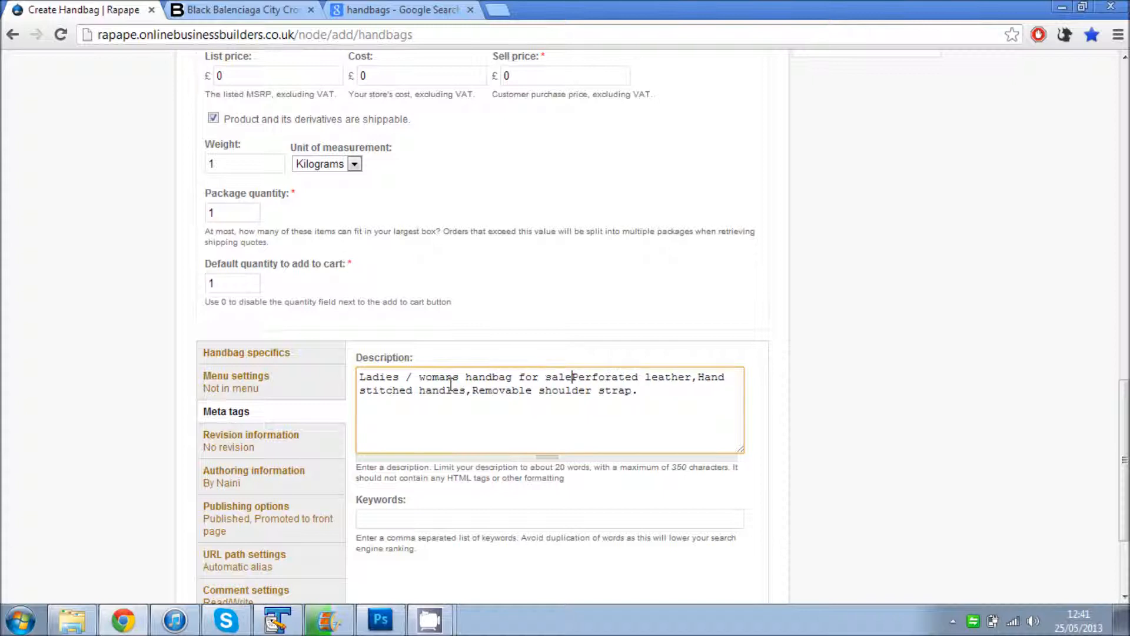
type(".")
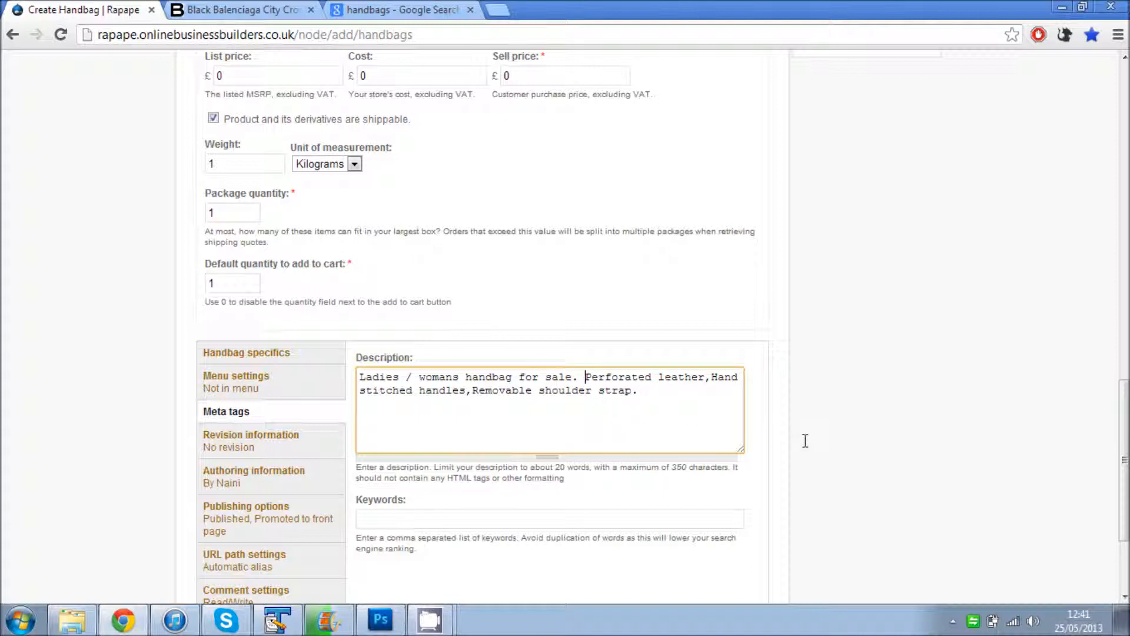
Review the handbag's revision, authoring, publishing, URL path and comment settings
scroll(838, 516, "down", 2)
scroll(839, 515, "down", 1)
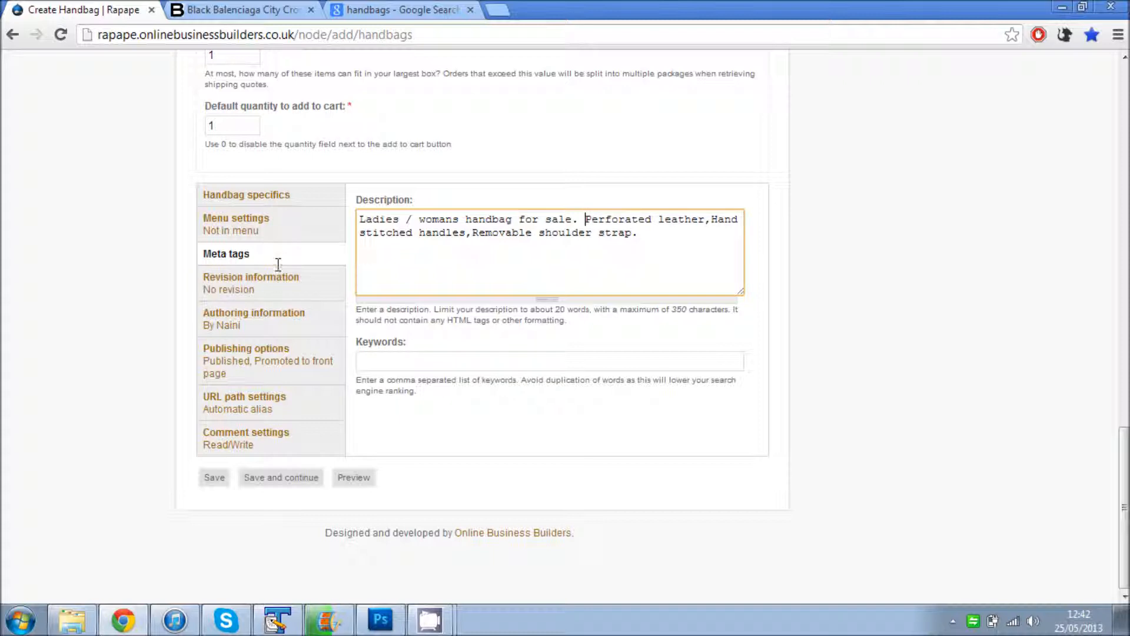
left_click(291, 292)
left_click(292, 324)
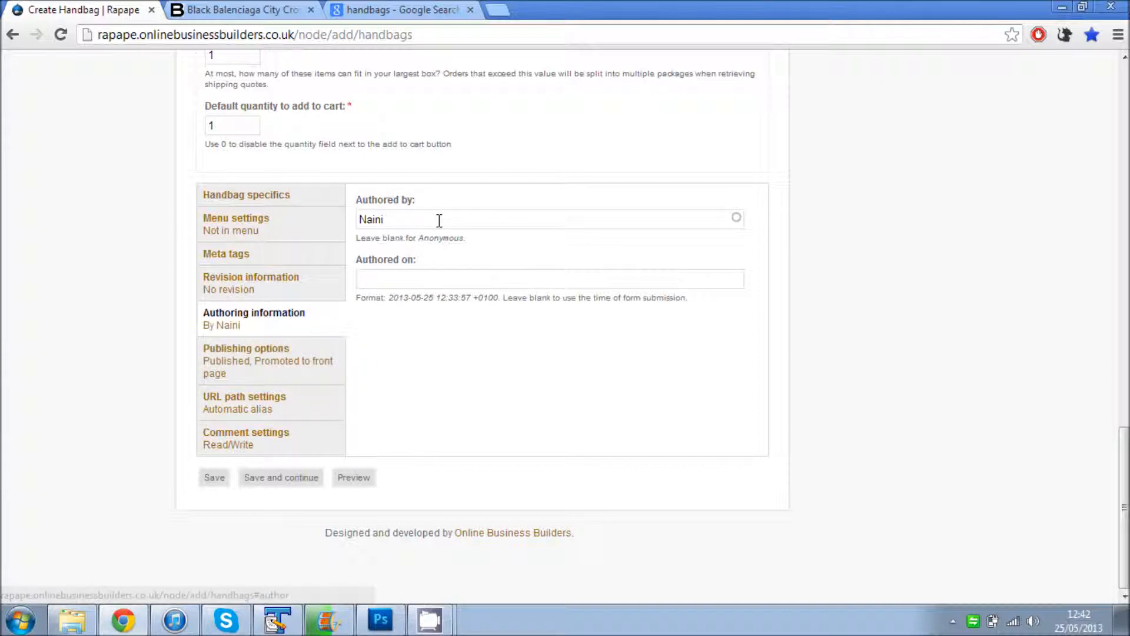
left_click(299, 367)
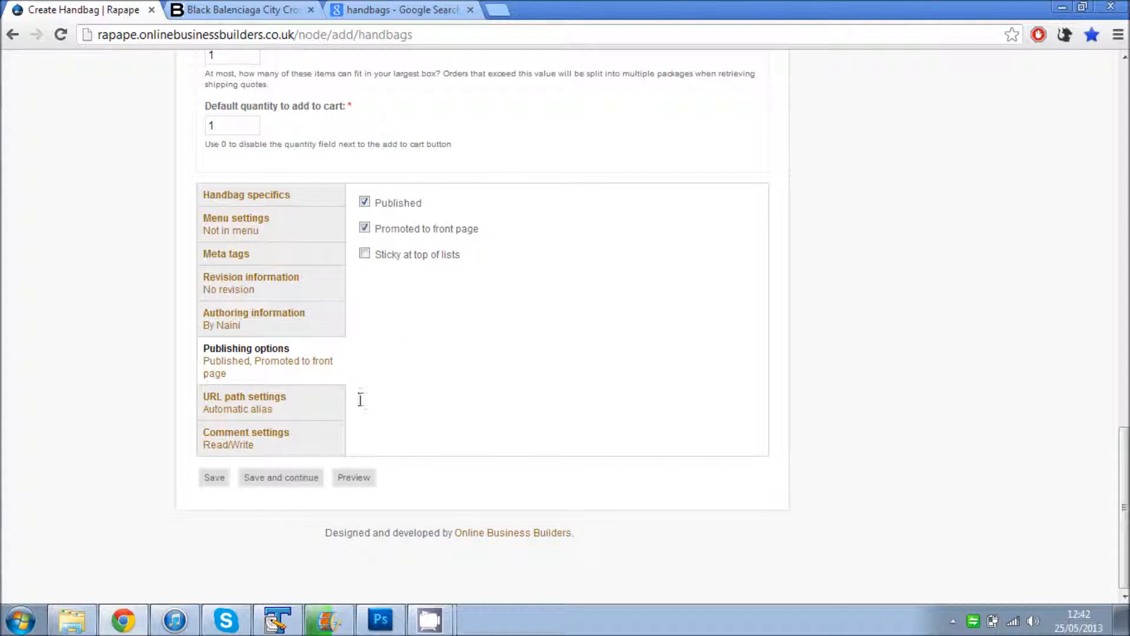
left_click(263, 406)
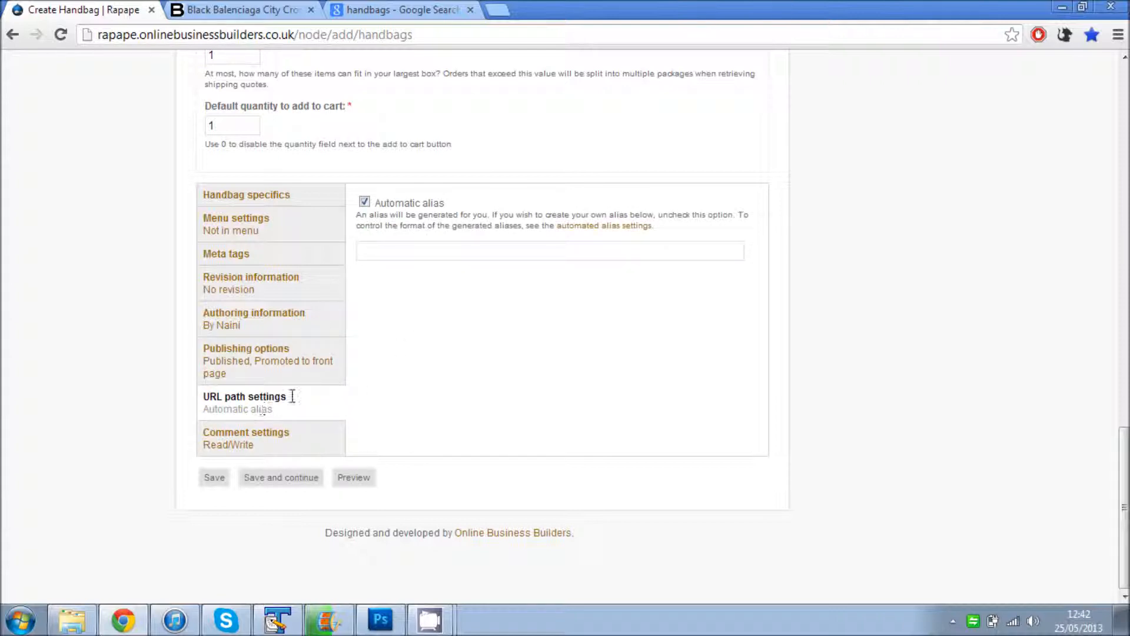
left_click(270, 440)
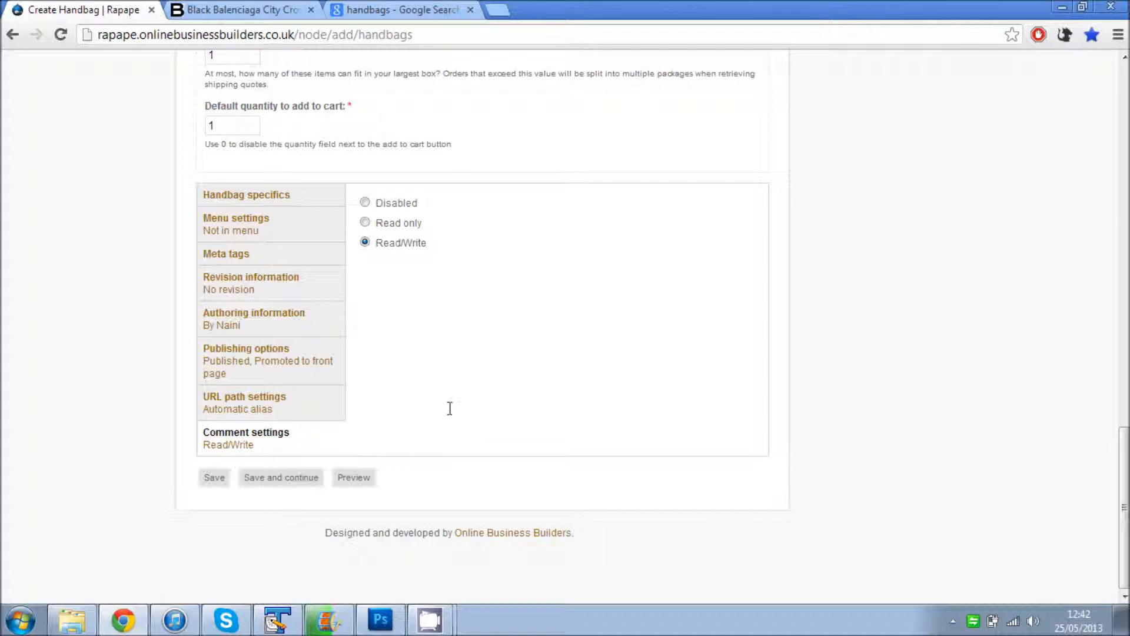
Check over the completed City Cross Black, Beige form and save the new handbag
scroll(450, 408, "up", 15)
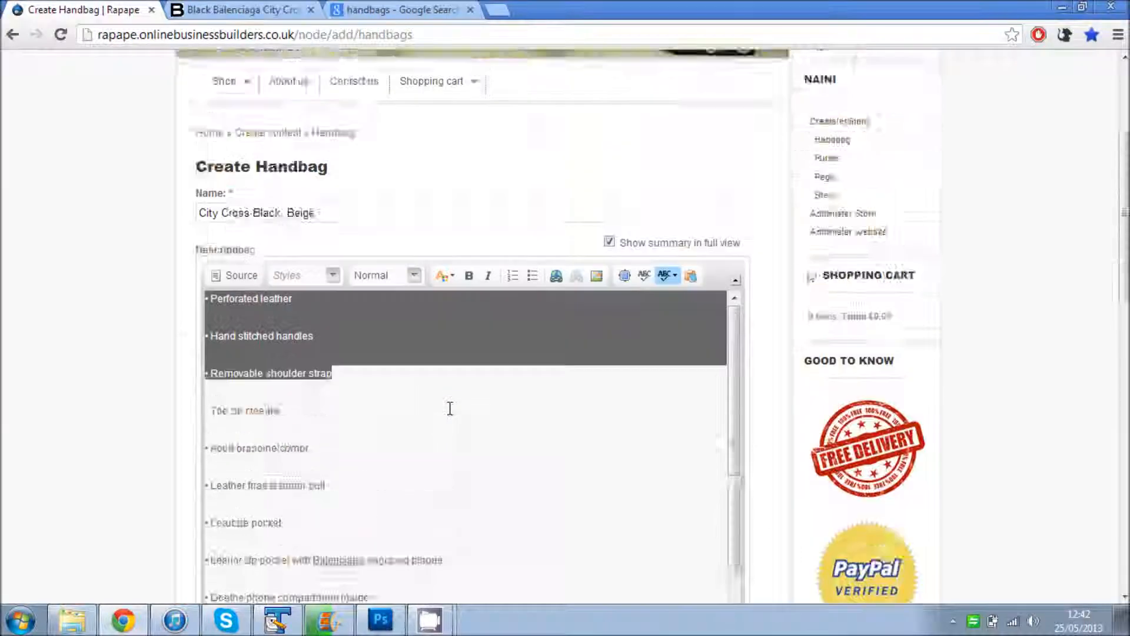
scroll(450, 408, "down", 5)
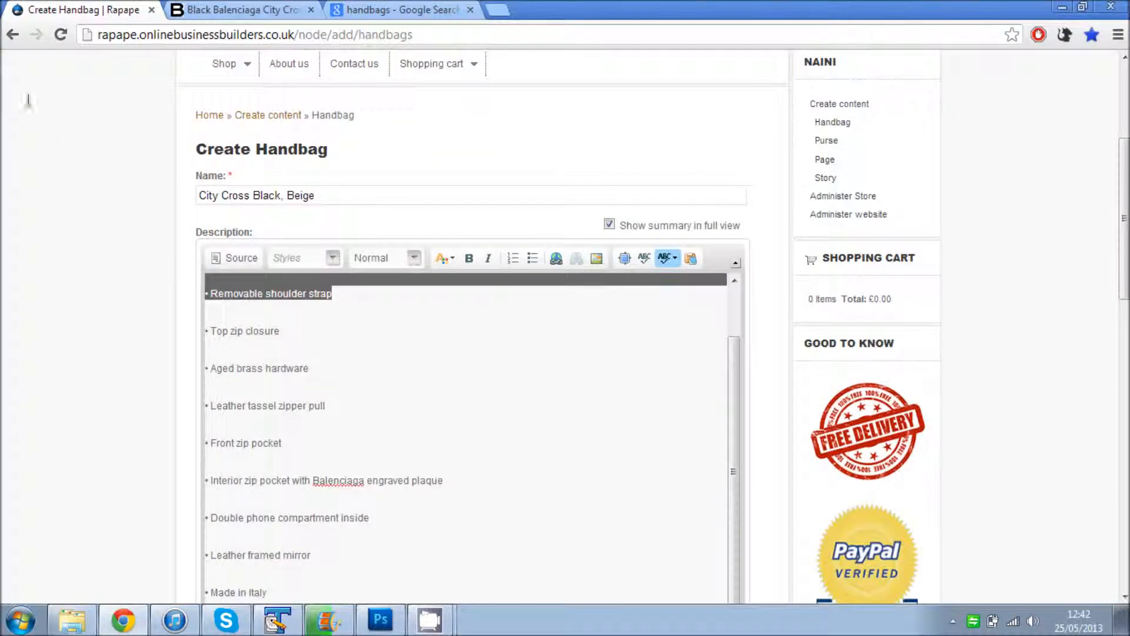
scroll(165, 336, "down", 15)
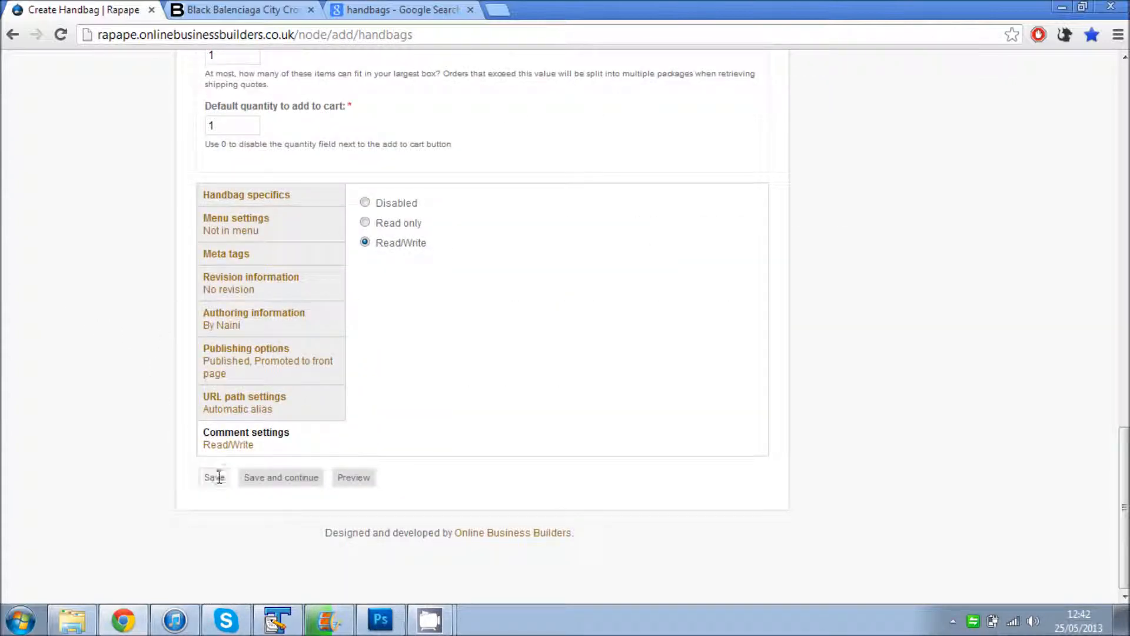
left_click(215, 477)
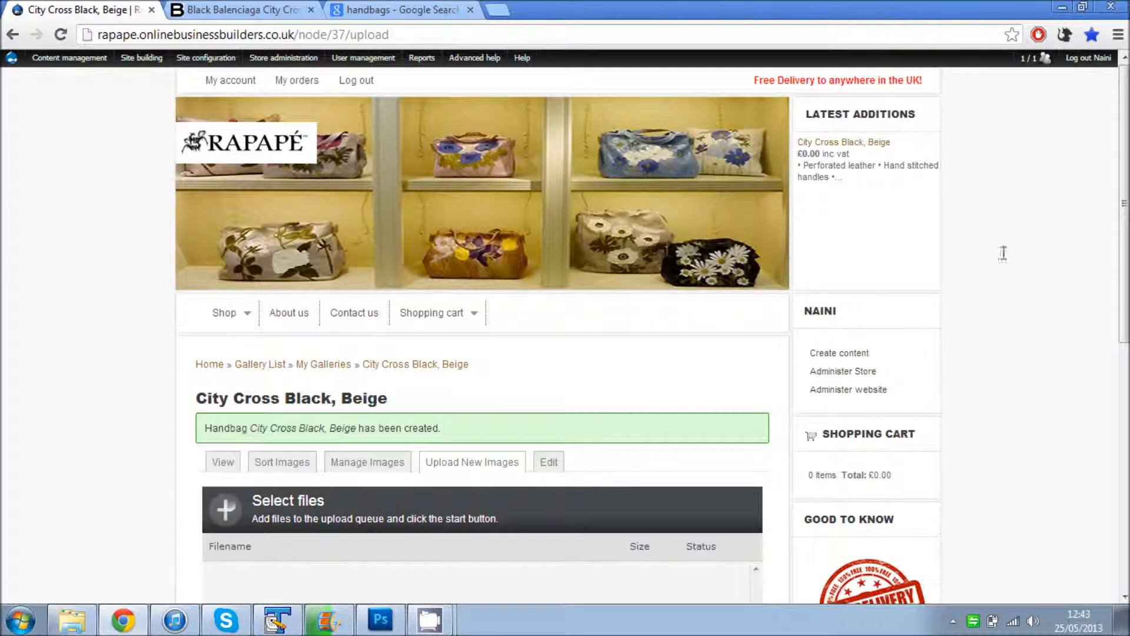
Add all twelve women-city-cross-handbag images in beige, black and yellow to the product's upload queue and start the upload
left_click_drag(1117, 188, 1104, 340)
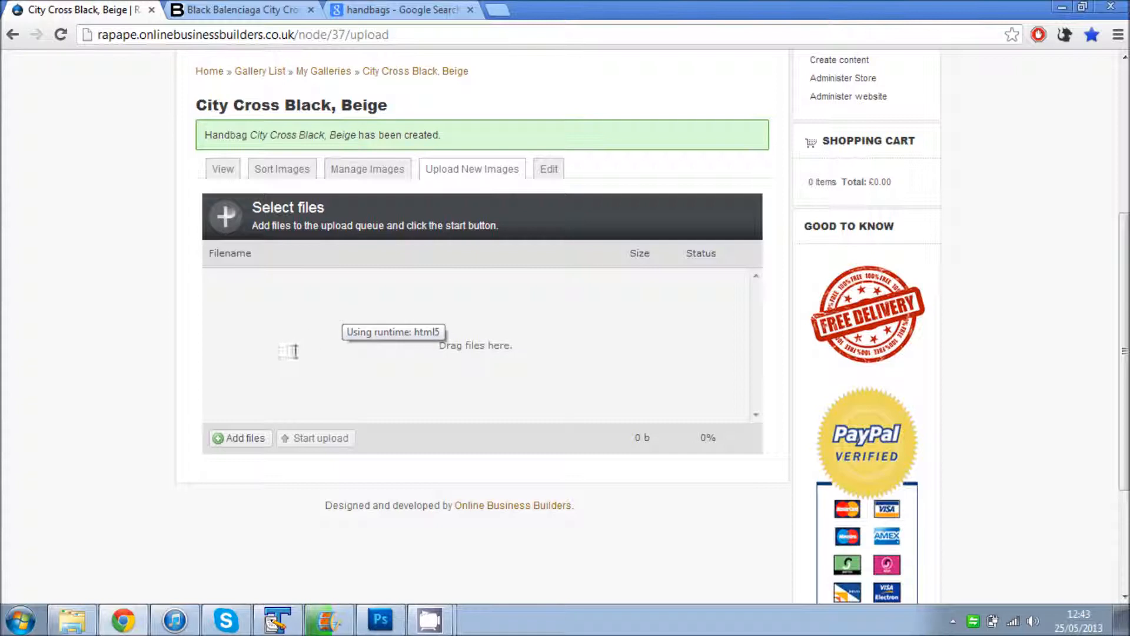
left_click(248, 439)
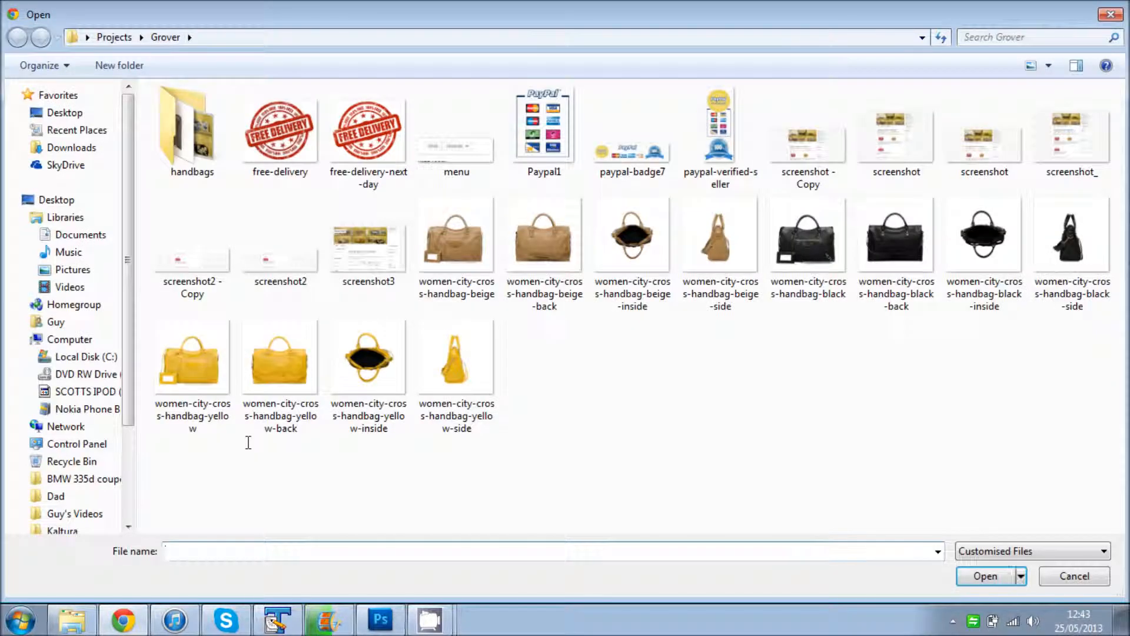
left_click(466, 265)
key("shift+End")
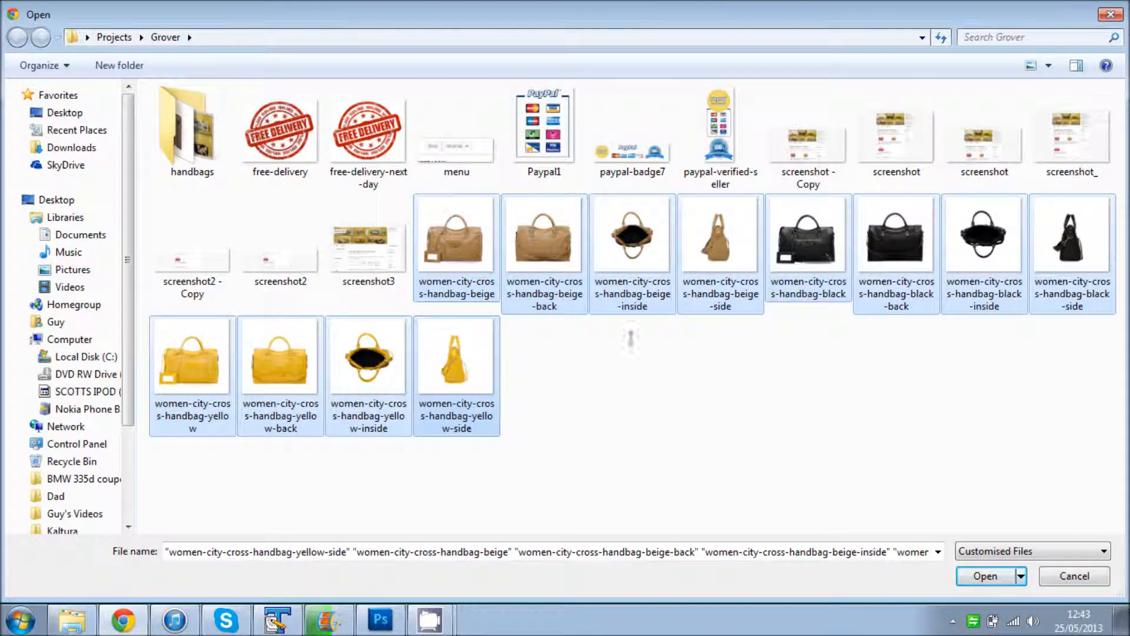
left_click(982, 579)
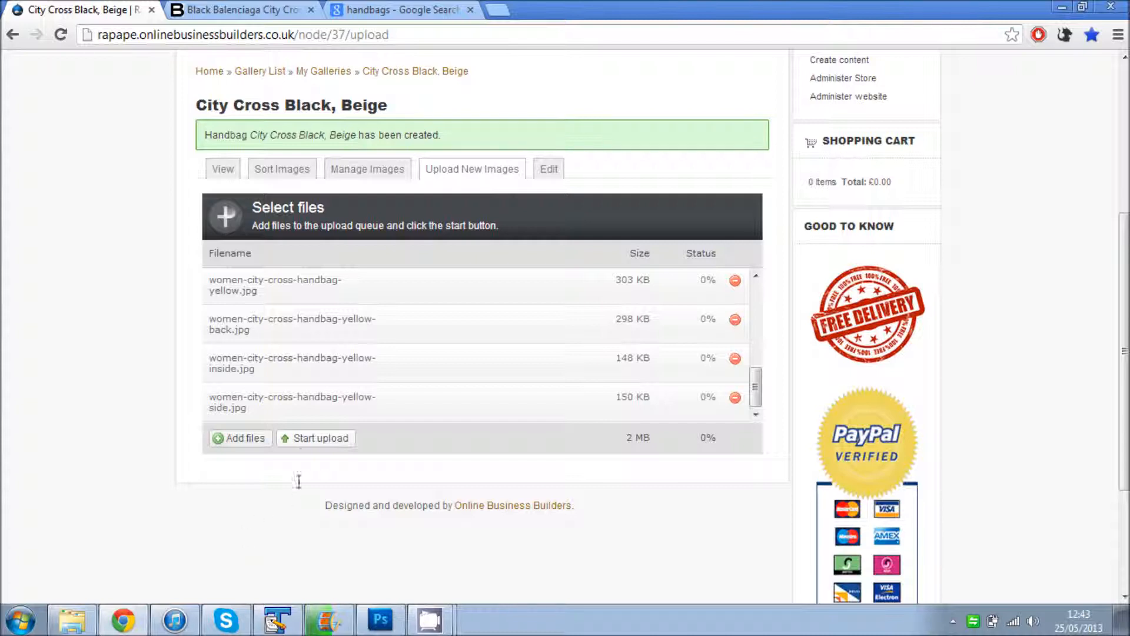
left_click(306, 439)
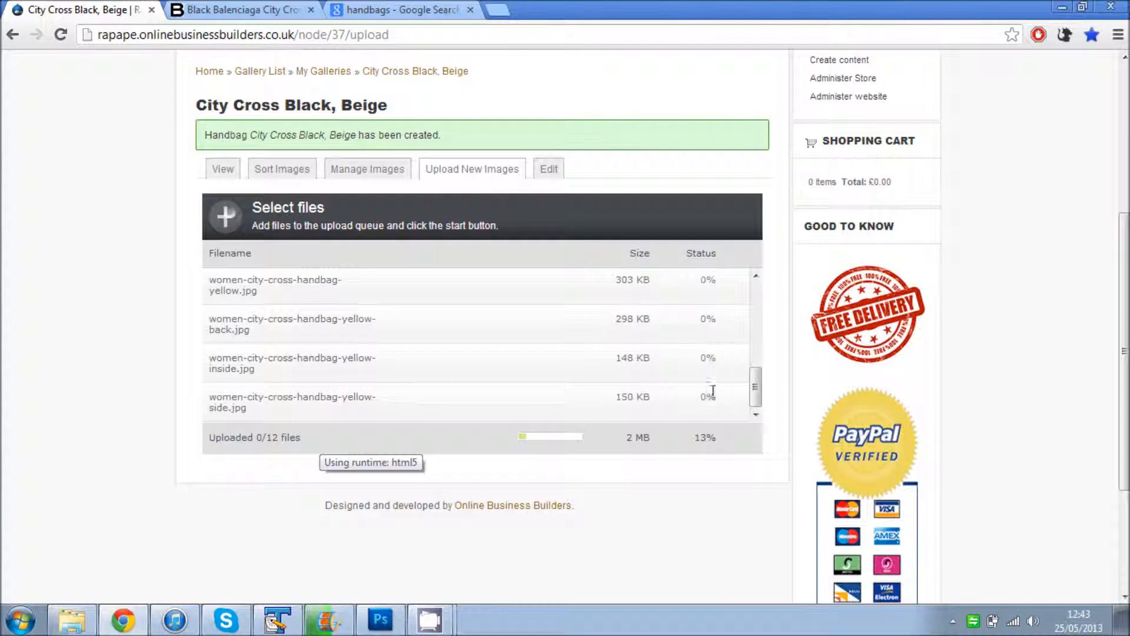
left_click_drag(755, 387, 755, 301)
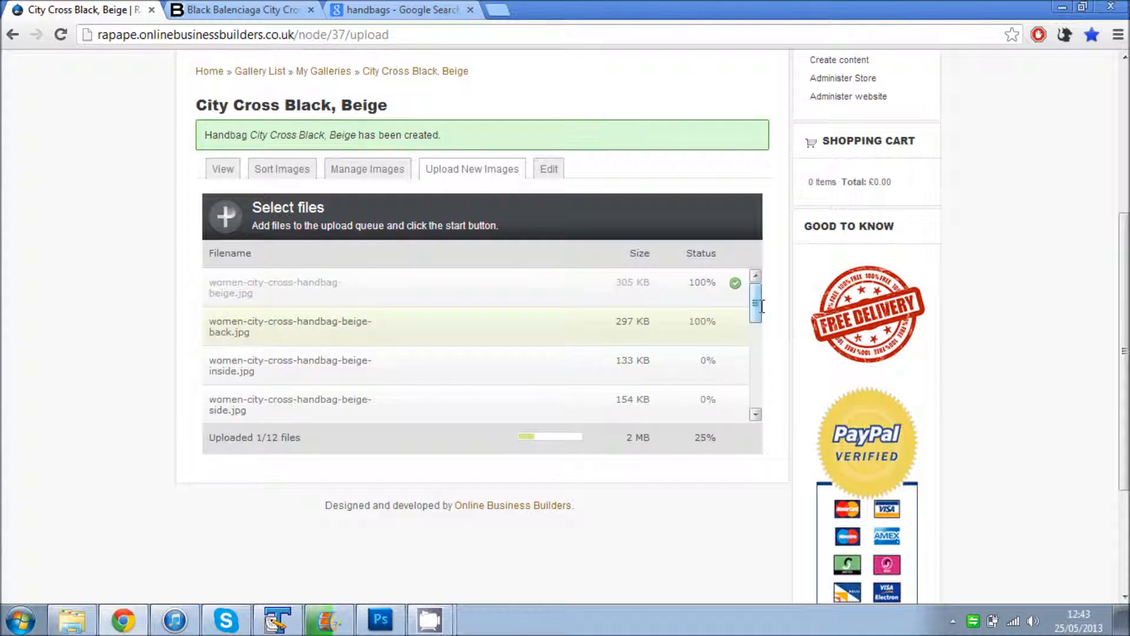
Open the image management page for the uploaded files and retitle the yellow side image "women city cross handbag yellow side"
left_click_drag(759, 306, 764, 405)
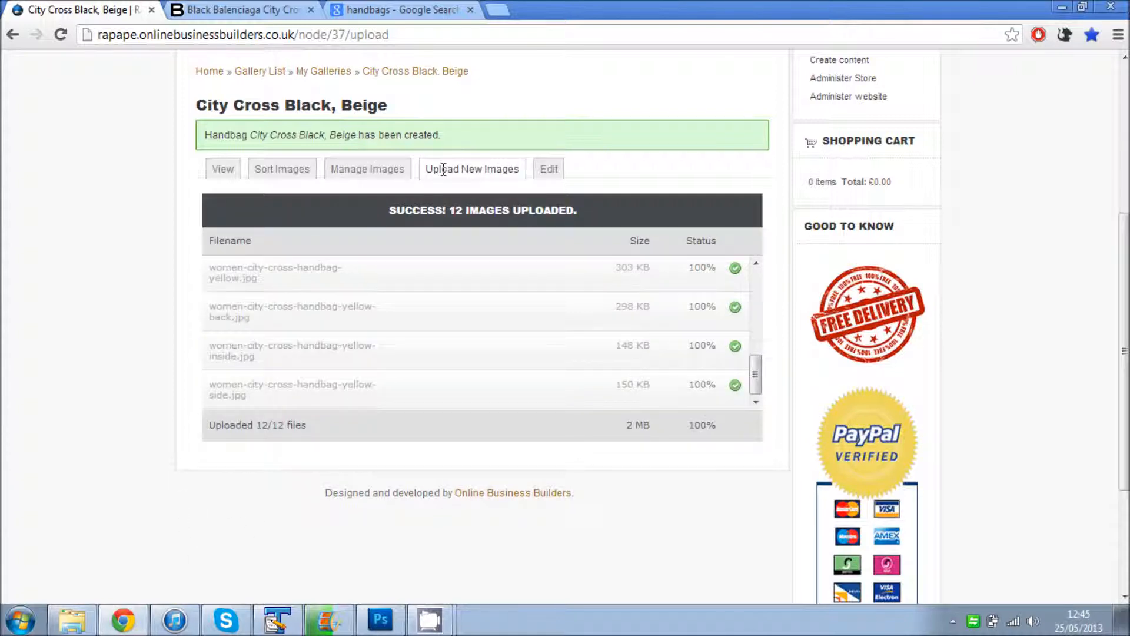
left_click(357, 170)
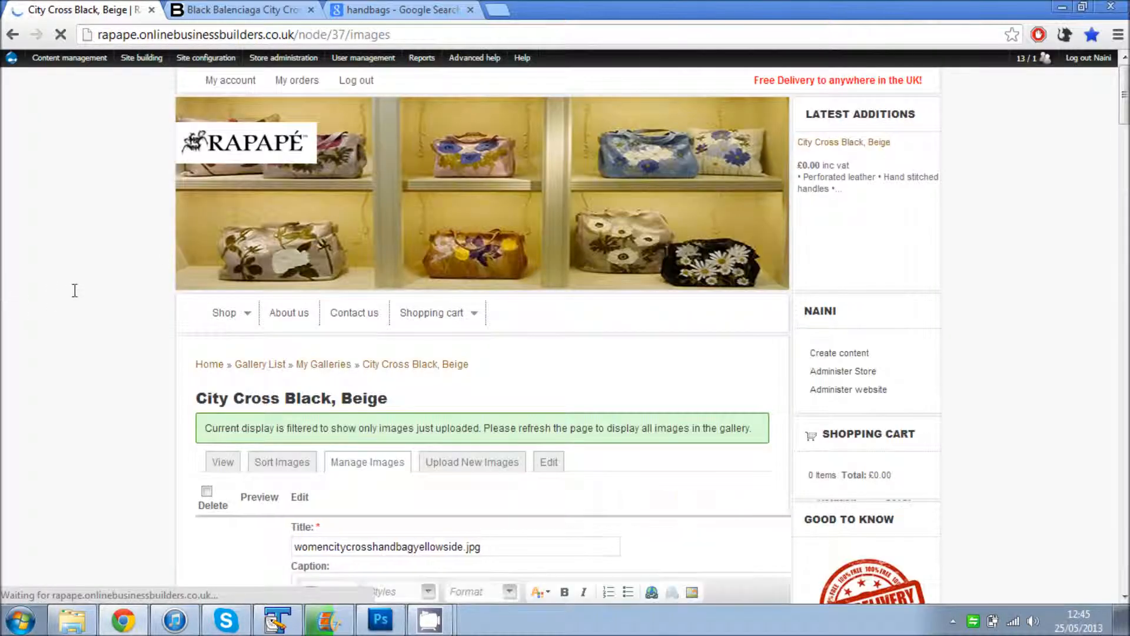
scroll(89, 285, "down", 4)
scroll(95, 281, "down", 4)
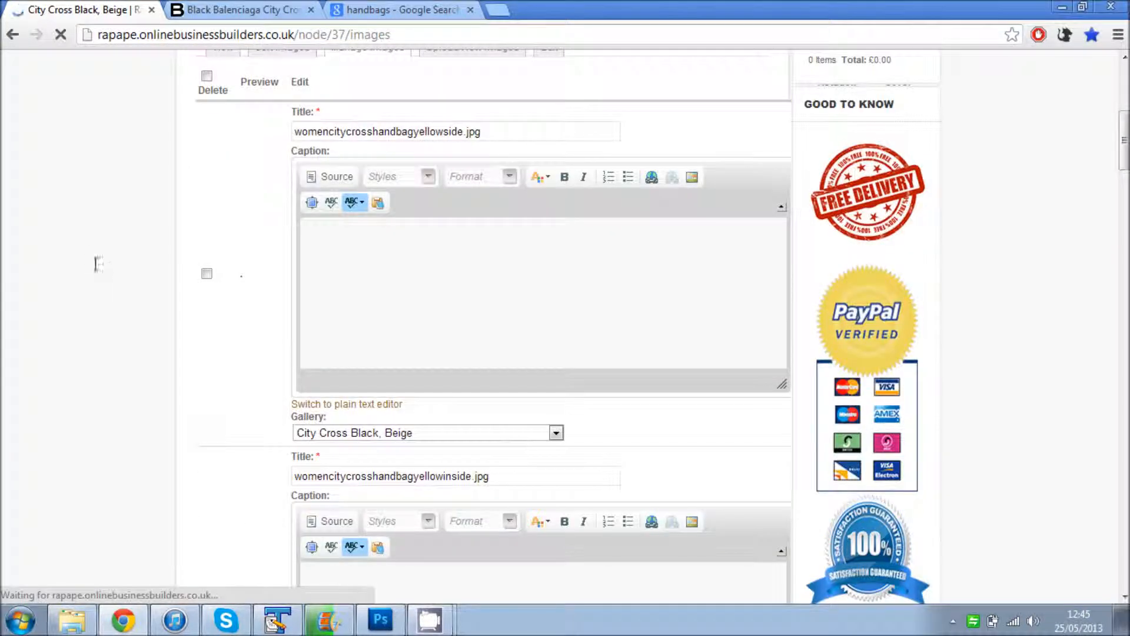
left_click(330, 131)
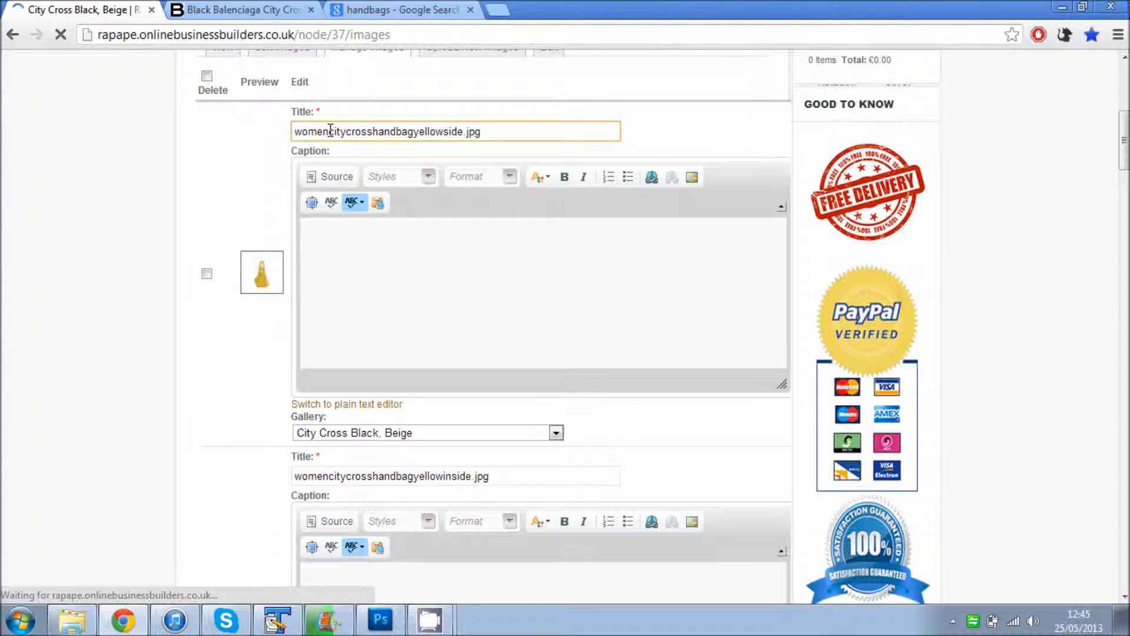
left_click(350, 130)
left_click(380, 131)
left_click(423, 131)
left_click(459, 132)
left_click(497, 132)
key("BackSpace")
key("BackSpace")
key("BackSpace")
key("BackSpace")
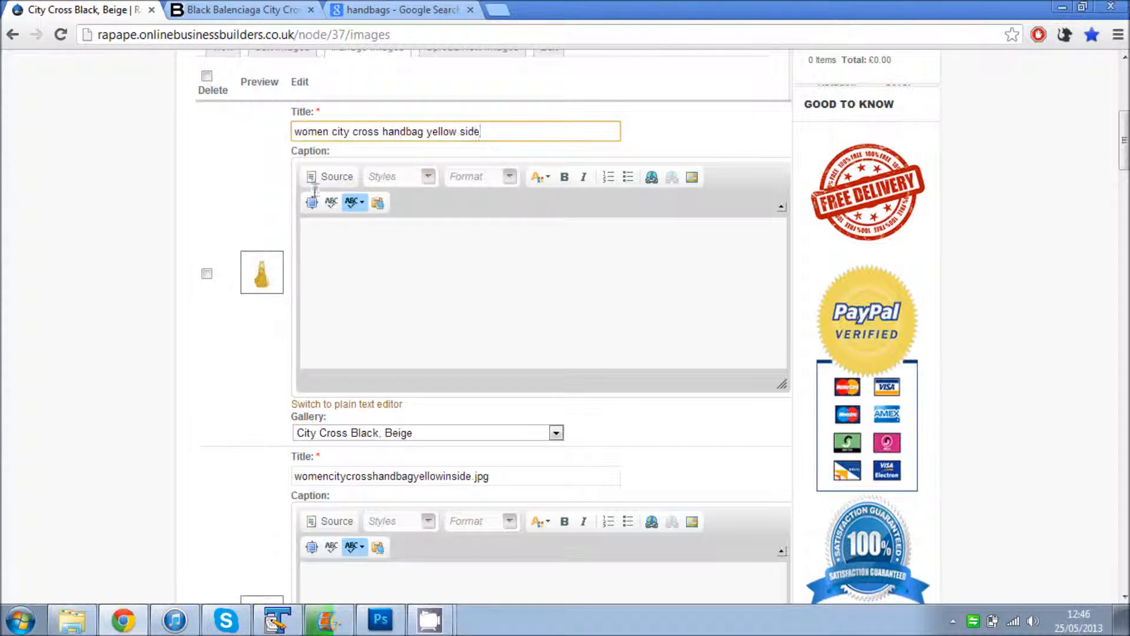
Retitle the yellow inside image "women city cross handbag yellow inside"
scroll(316, 188, "down", 2)
left_click(517, 310)
key("BackSpace")
key("BackSpace")
key("BackSpace")
key("BackSpace")
left_click(451, 311)
key("BackSpace")
left_click(414, 310)
left_click(373, 311)
left_click(345, 310)
Caption the yellow side image "this is a photo of our women city cross handbag in yellow from the side"
scroll(392, 292, "up", 3)
left_click(393, 291)
type("this is a photo of our")
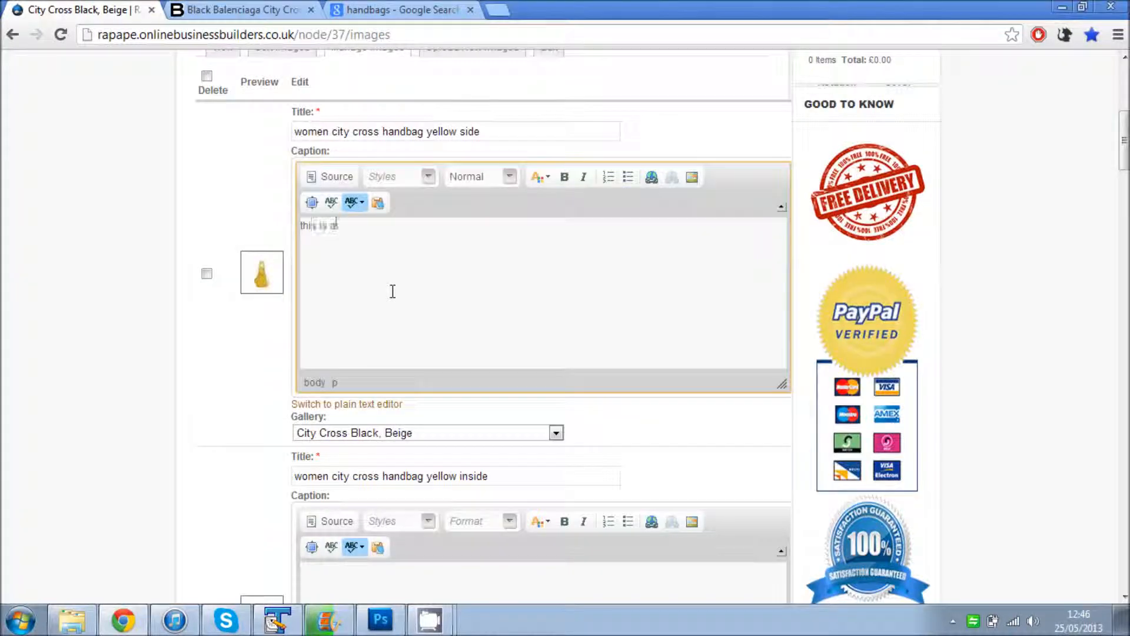
left_click_drag(294, 131, 458, 131)
key("ctrl+c")
left_click(397, 225)
key("ctrl+v")
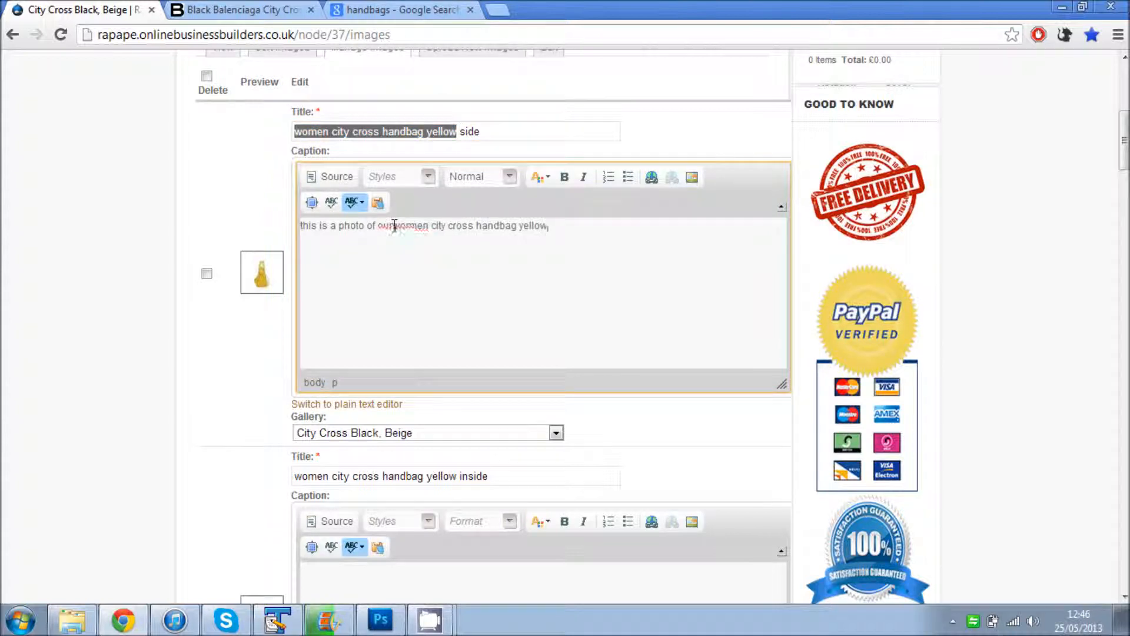
left_click(520, 225)
type("in")
left_click(606, 237)
type("from the side")
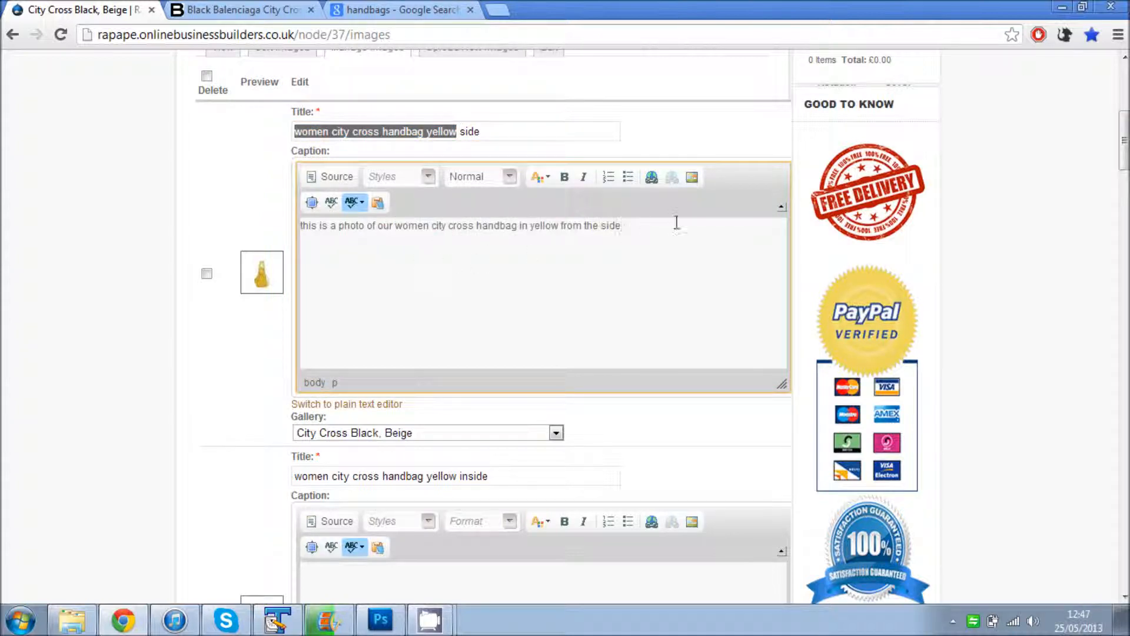
Capitalise the first word of the yellow side image's caption so it starts with "This"
left_click(303, 226)
key("Delete")
type("T")
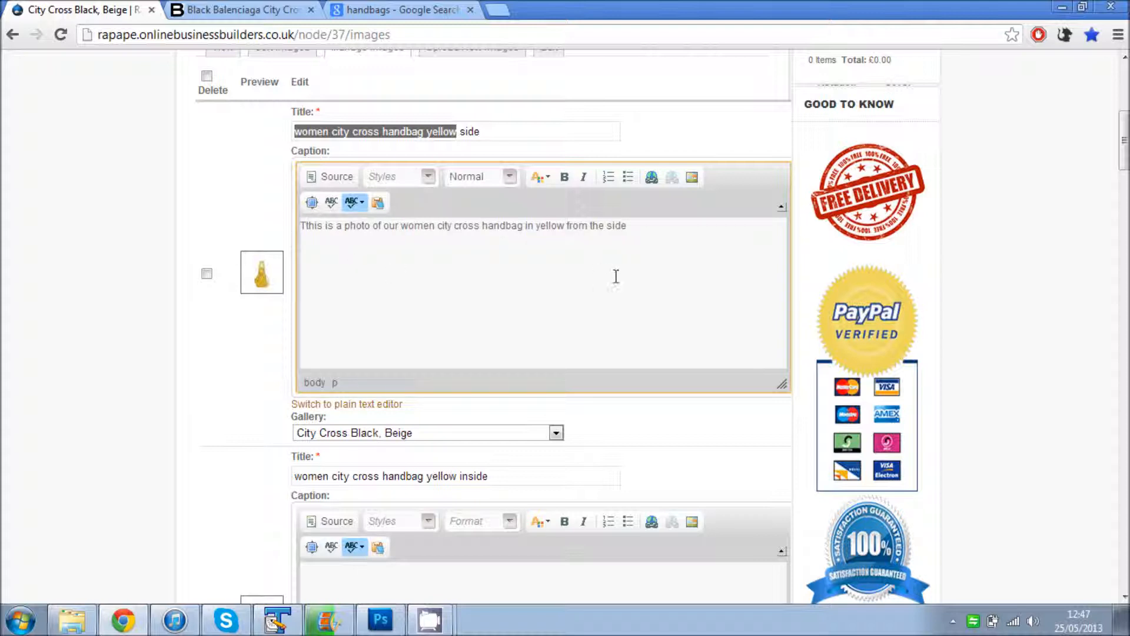
key("shift+Right")
key("BackSpace")
Copy the complete caption of the yellow side image into the caption of the yellow inside image
key("shift+Right")
key("shift+Right")
key("shift+Right")
key("shift+Right")
key("shift+Right")
key("shift+Right")
key("shift+Right")
key("shift+Right")
key("shift+Right")
key("shift+Right")
key("shift+Right")
key("shift+Right")
key("shift+Right")
key("shift+Right")
key("shift+Right")
key("shift+Right")
key("shift+Right")
key("shift+Right")
key("shift+Right")
key("shift+Right")
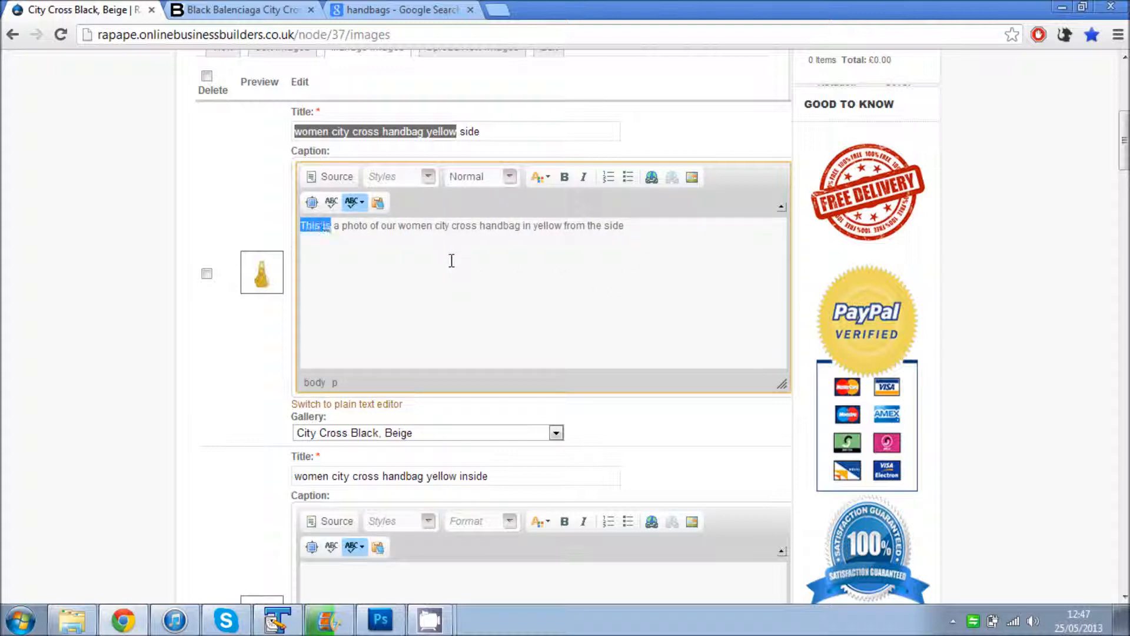
key("shift+Right")
key("shift+Right")
key("shift+Right")
key("shift+Right")
key("shift+Right")
key("shift+Right")
key("shift+Right")
key("shift+Right")
key("shift+Right")
key("shift+Right")
key("shift+Right")
key("shift+Right")
key("shift+Right")
key("shift+Right")
key("shift+Right")
key("shift+Right")
key("shift+Right")
key("shift+Right")
key("shift+Right")
key("shift+Right")
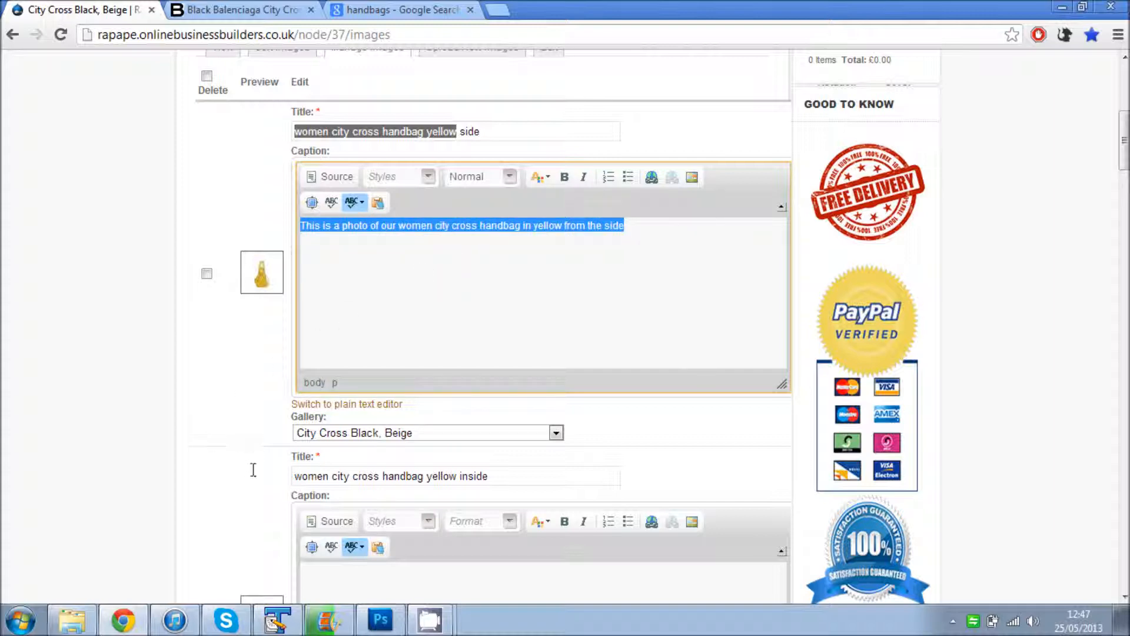
scroll(266, 465, "down", 1)
scroll(267, 465, "down", 3)
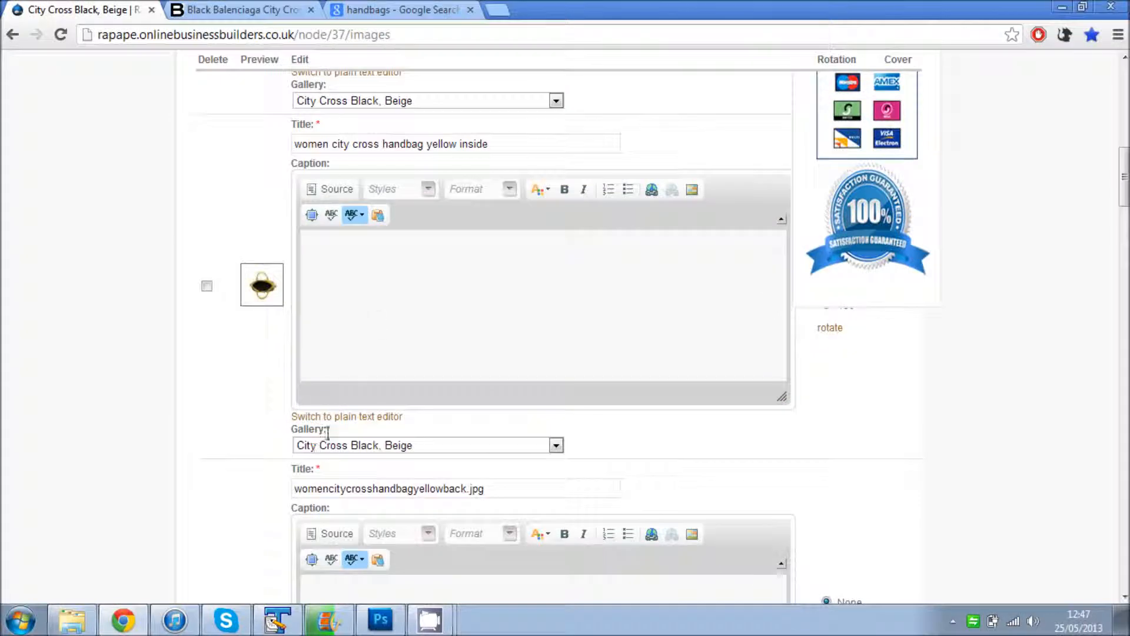
left_click(380, 283)
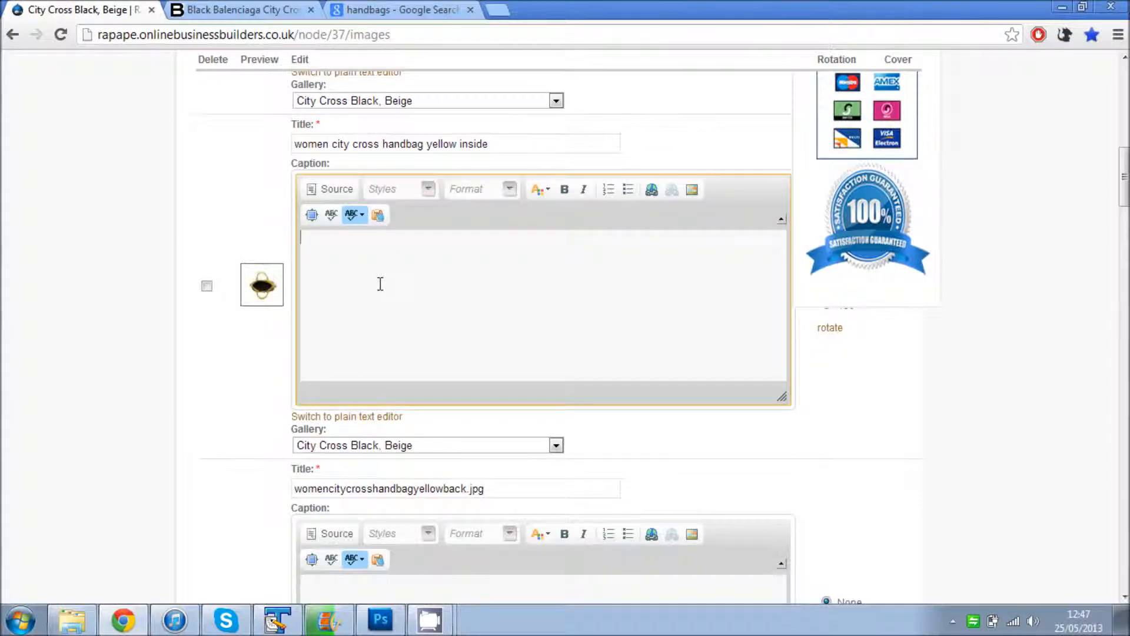
key("ctrl+v")
scroll(238, 221, "up", 3)
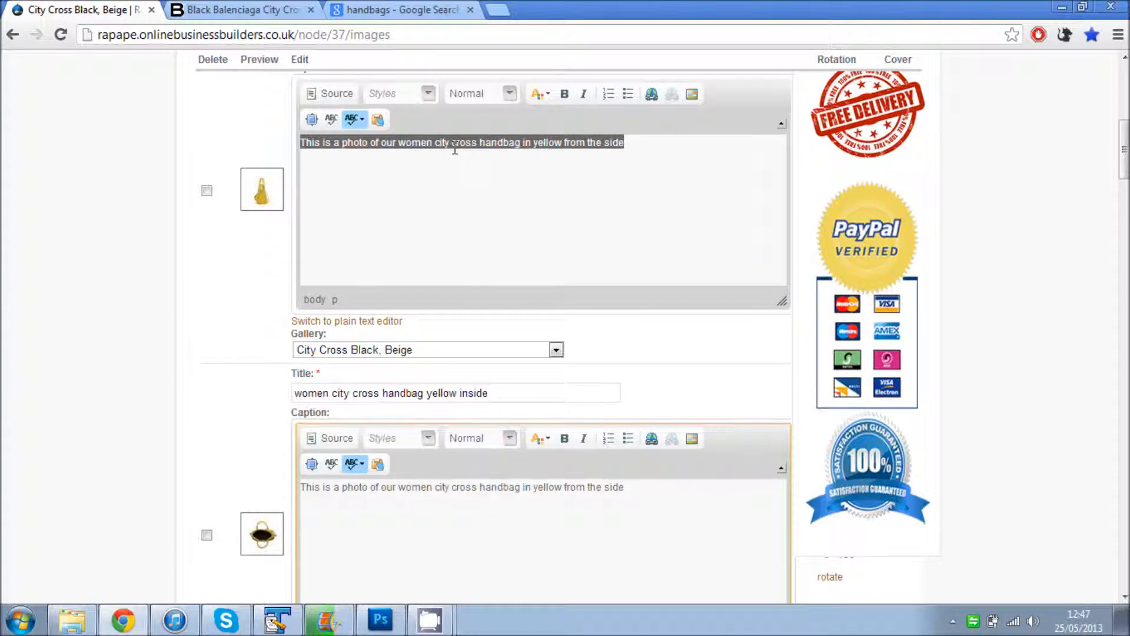
scroll(232, 383, "down", 3)
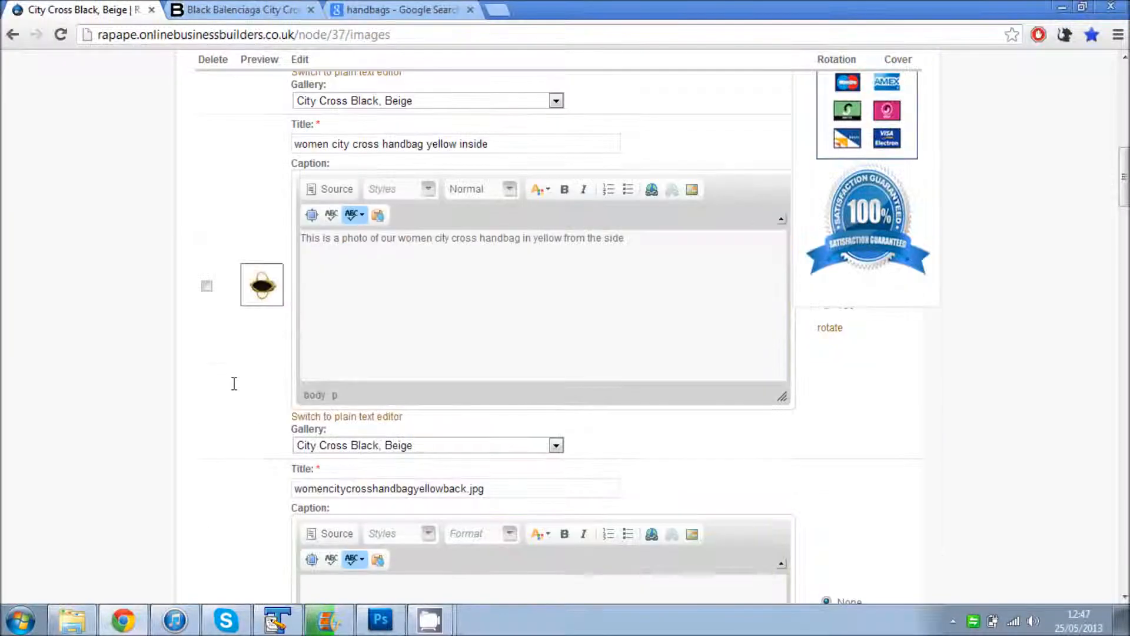
Reword the end of the yellow inside image's caption to "in yellow looking inside"
left_click(654, 238)
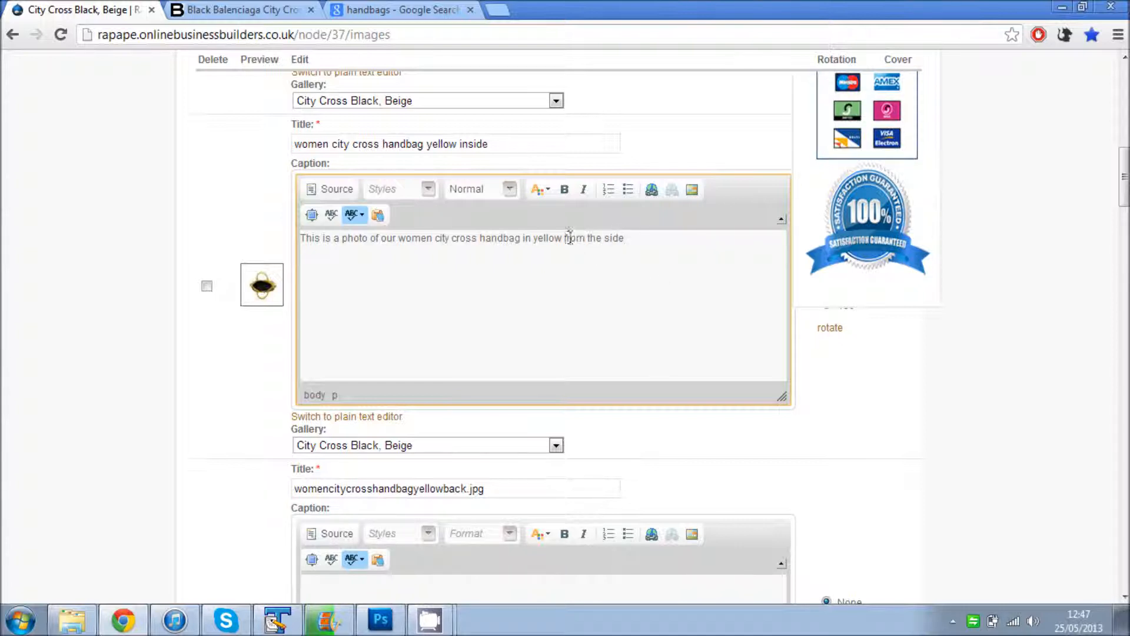
left_click_drag(564, 238, 605, 241)
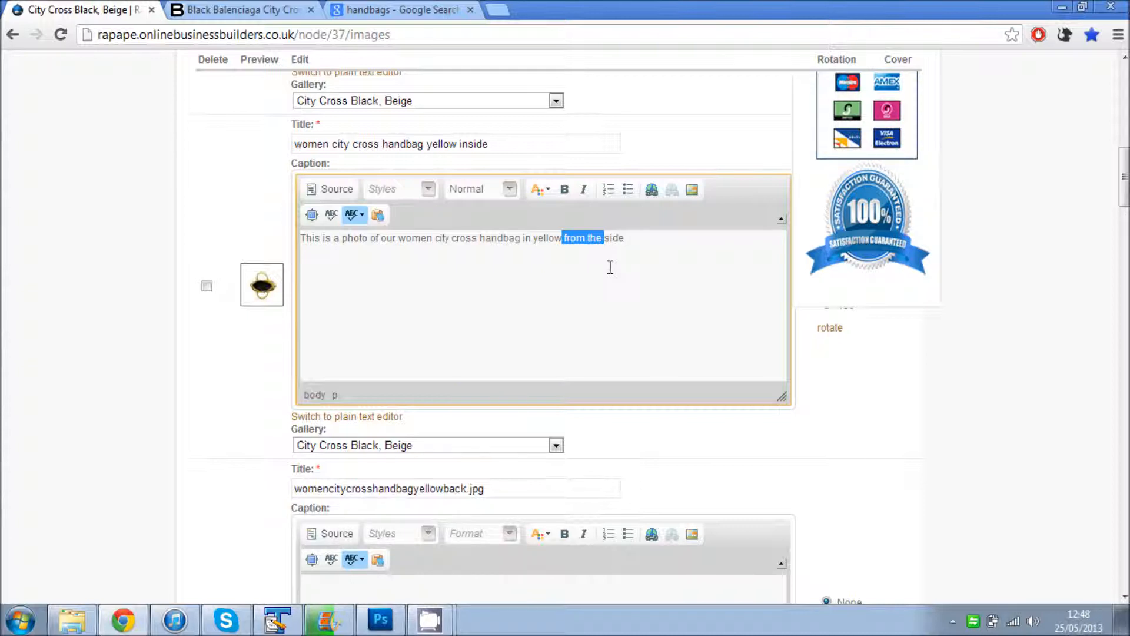
type("looking")
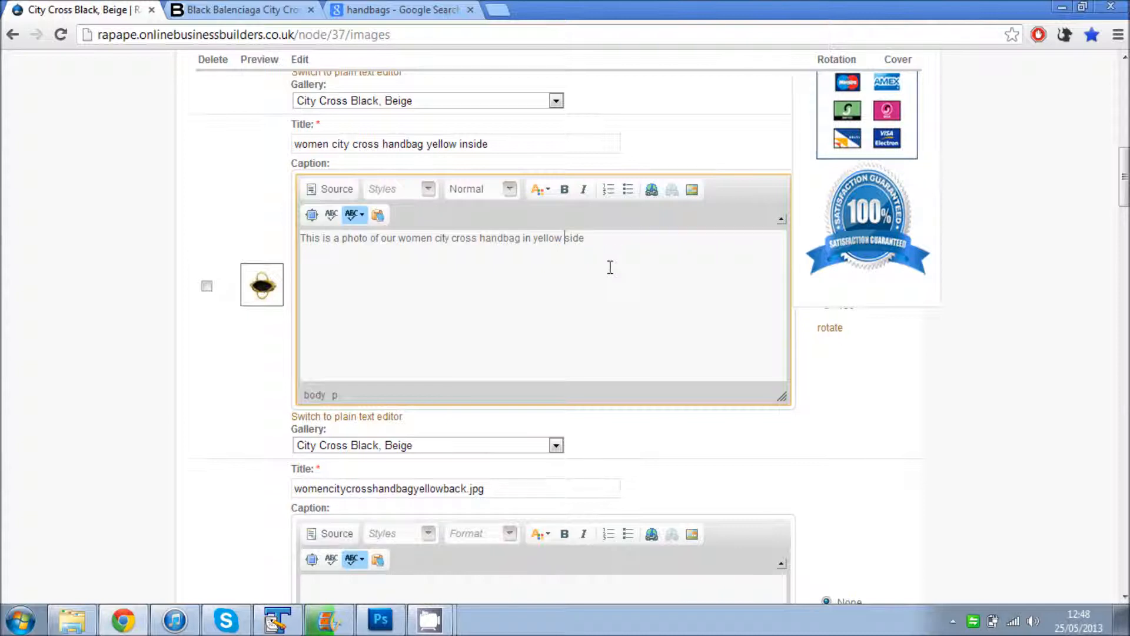
type(" in")
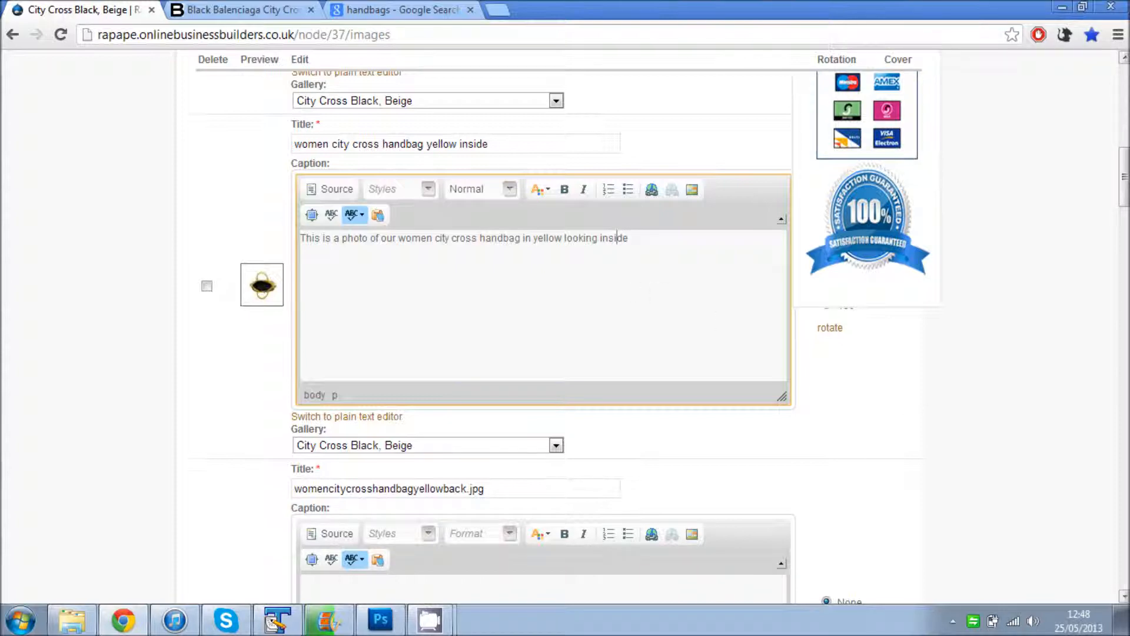
Make womencitycrosshandbagblack.jpg the gallery's cover image and save the image changes
left_click_drag(1123, 191, 1124, 559)
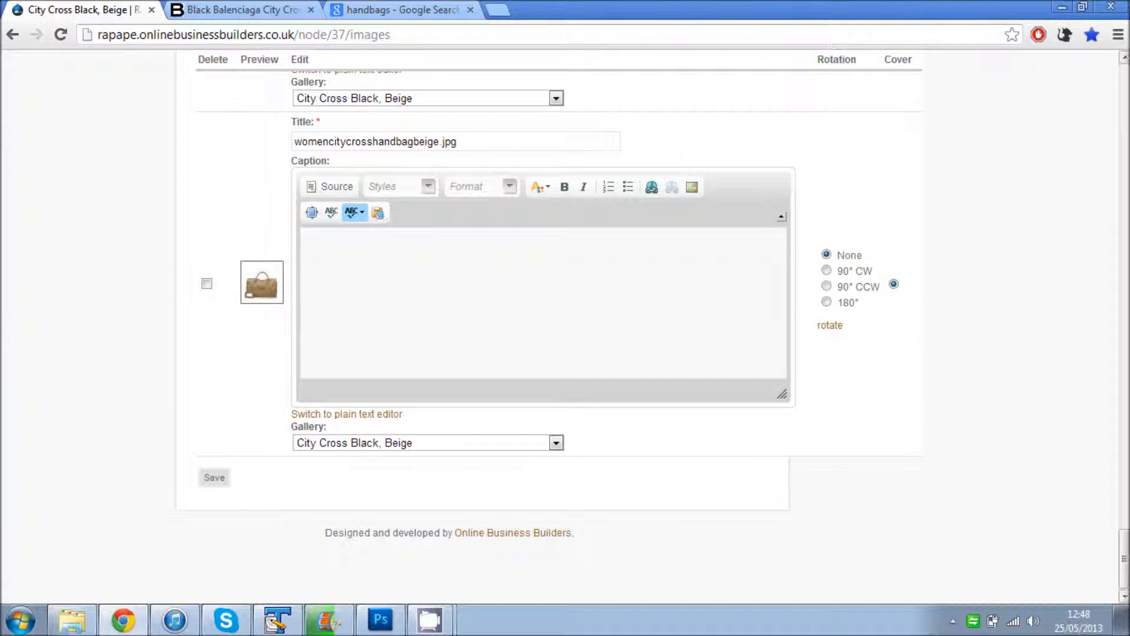
left_click_drag(1125, 527, 1124, 387)
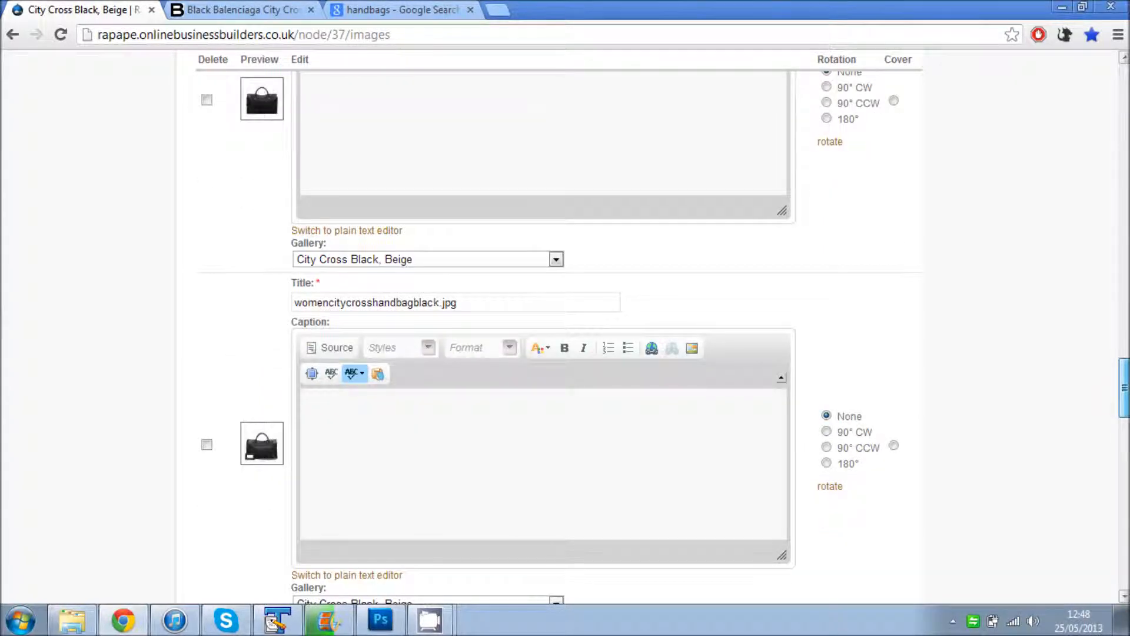
left_click(895, 447)
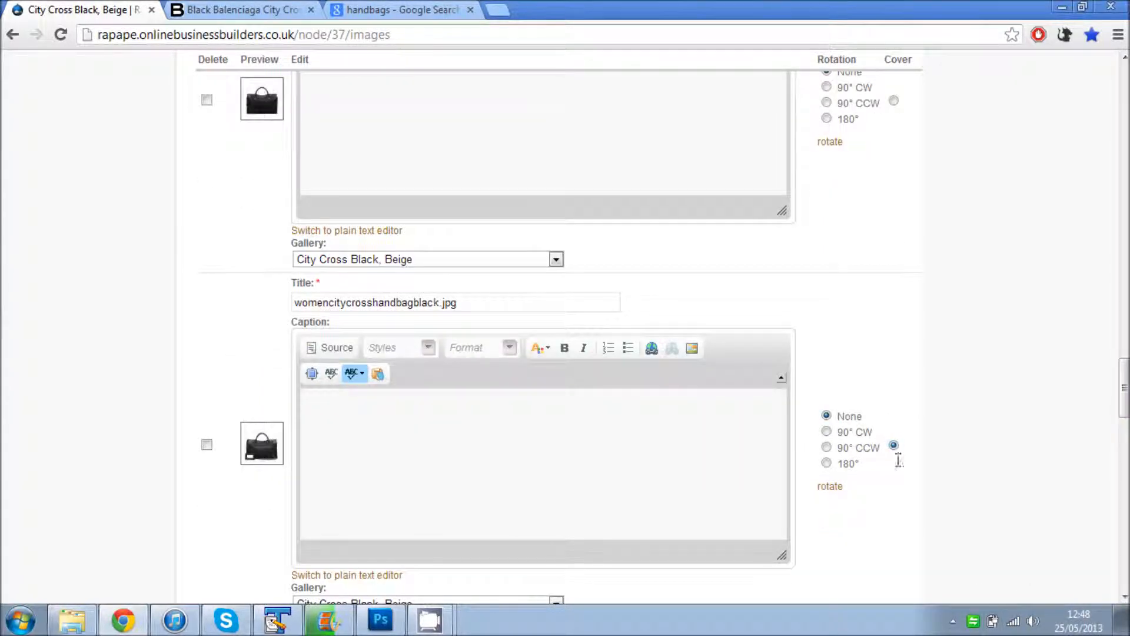
mouse_move(1125, 386)
left_mouse_down()
mouse_move(1124, 560)
mouse_move(1124, 388)
left_mouse_up()
scroll(16, 583, "down", 7)
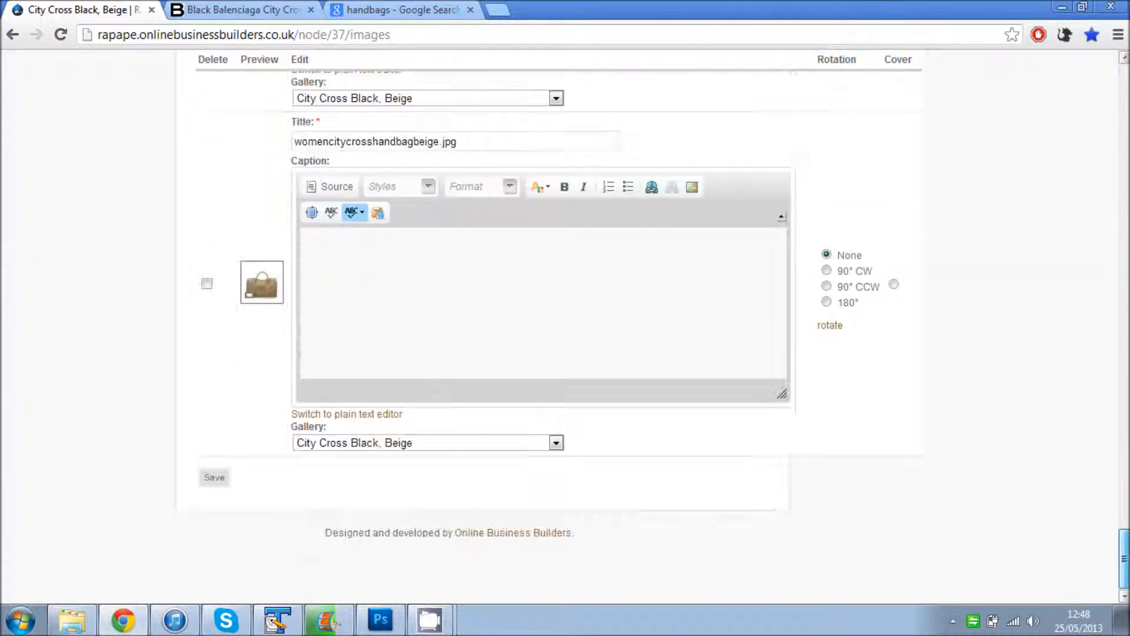
left_click(216, 477)
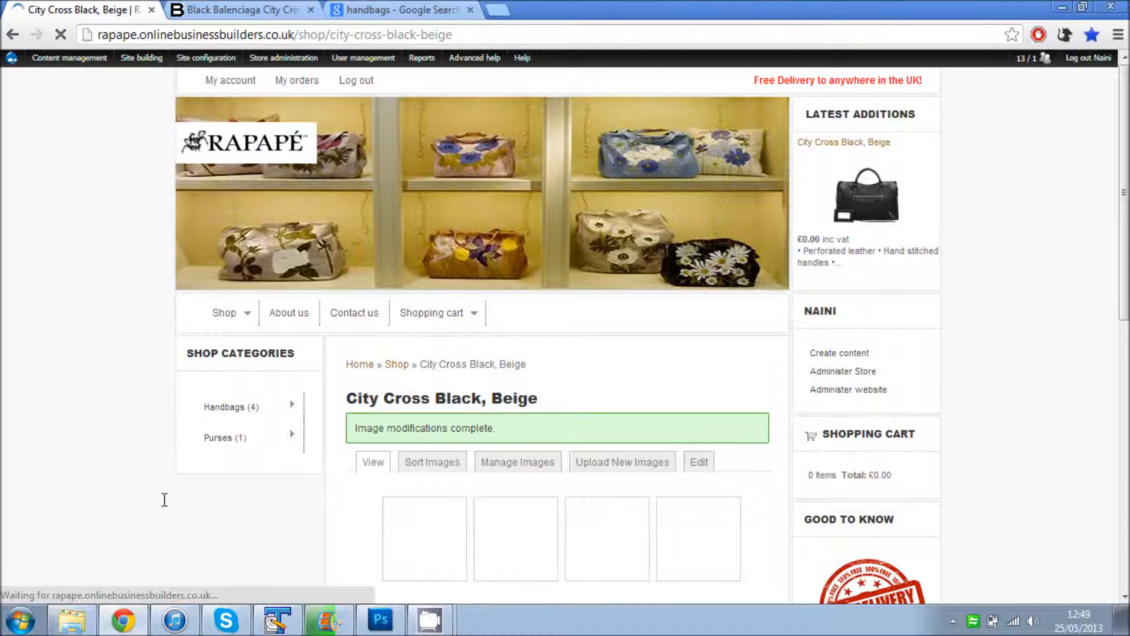
Review the City Cross Black, Beige product page, checking its image carousel, description and available colour options
scroll(164, 500, "down", 3)
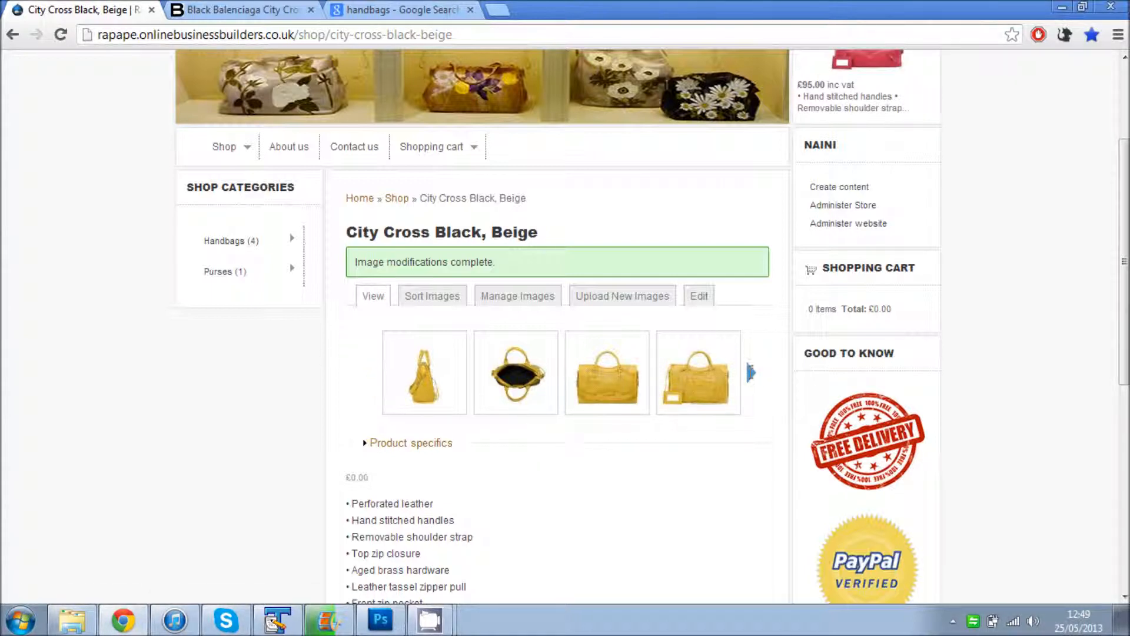
left_click(751, 372)
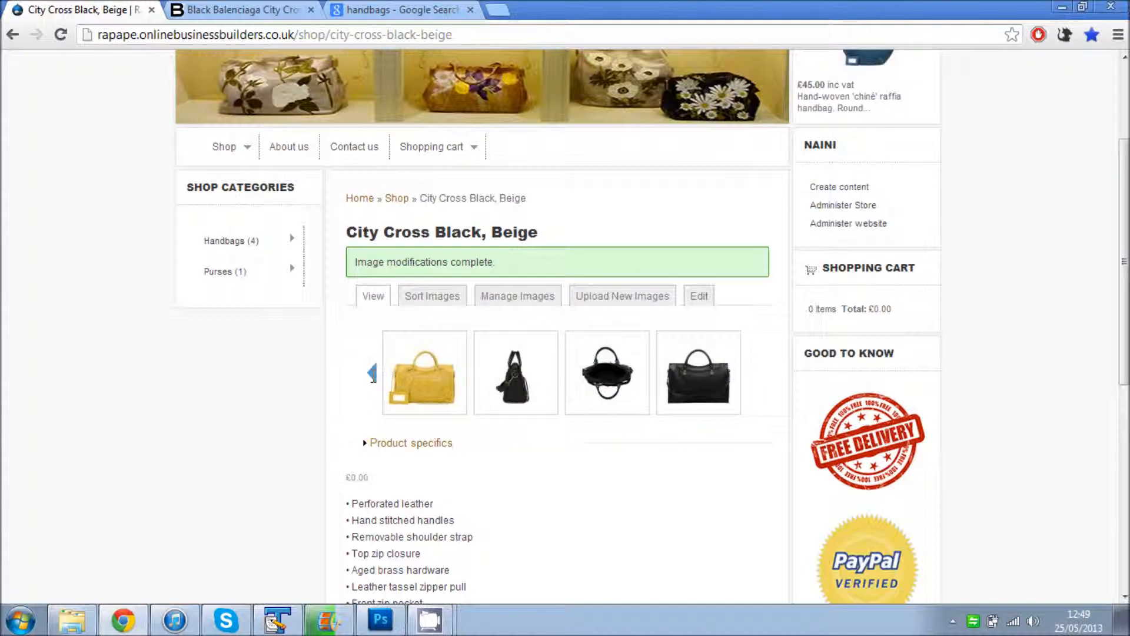
left_click(373, 373)
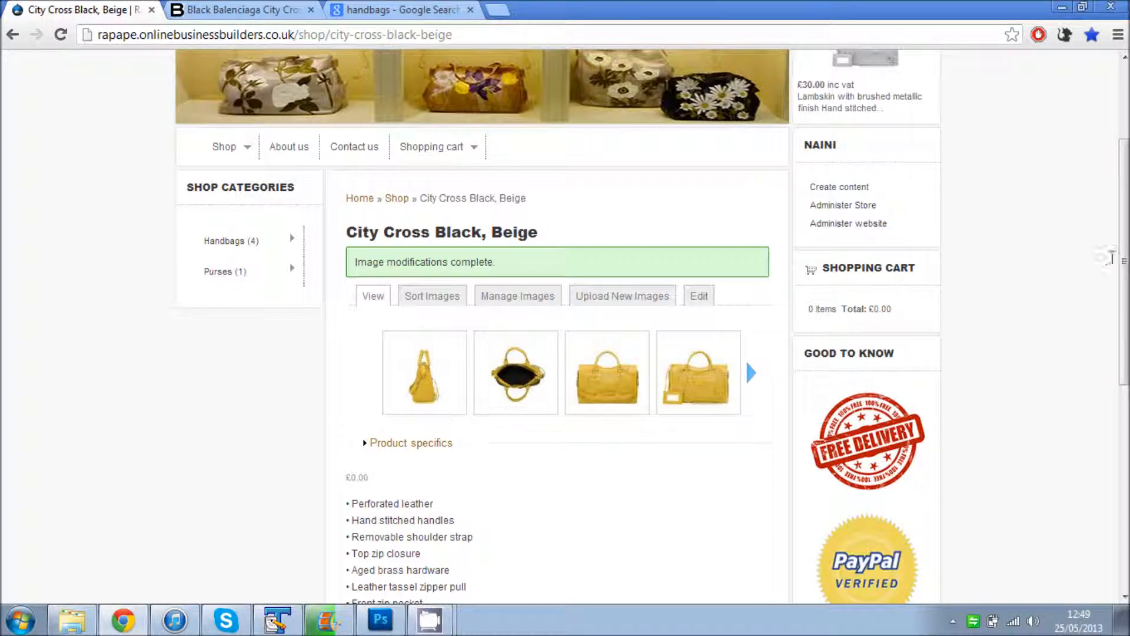
left_click_drag(1122, 259, 1111, 437)
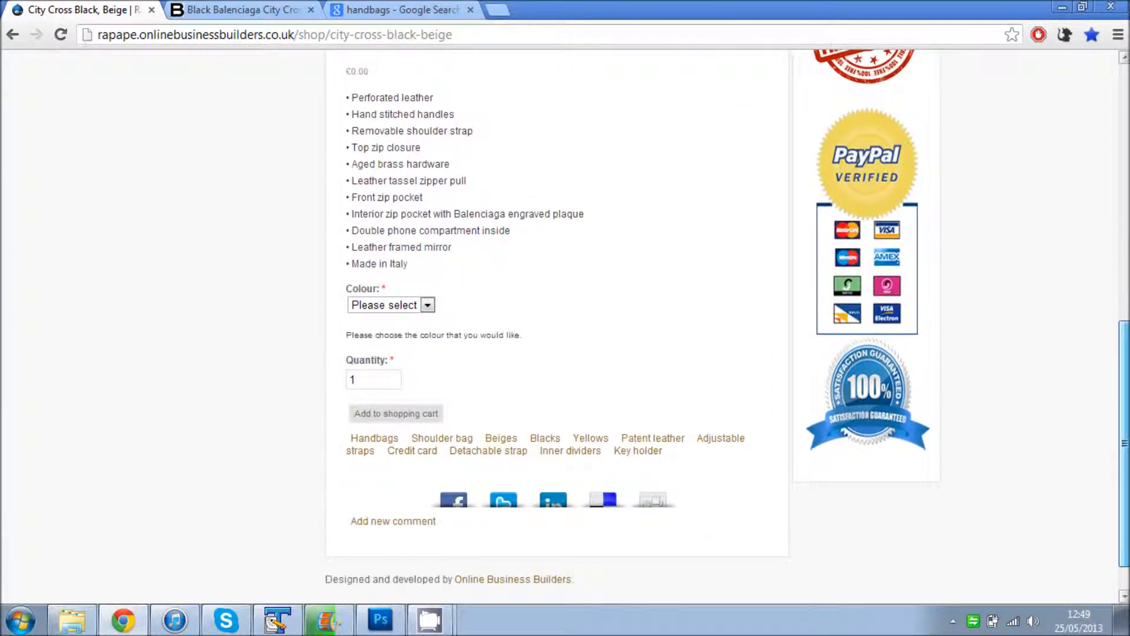
left_click(413, 303)
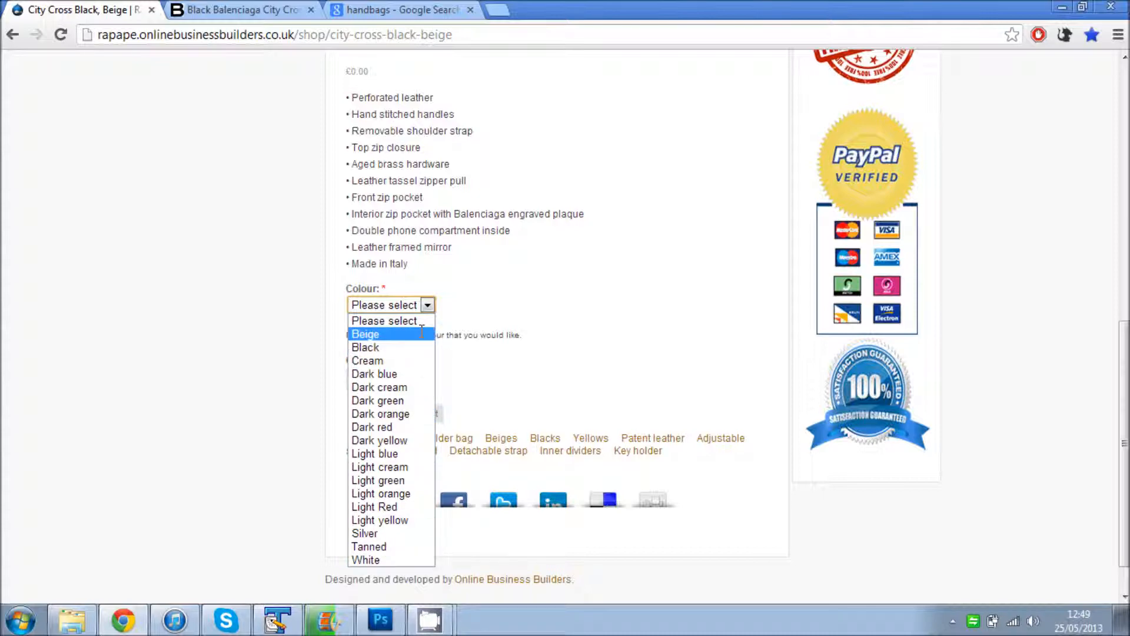
left_click(578, 315)
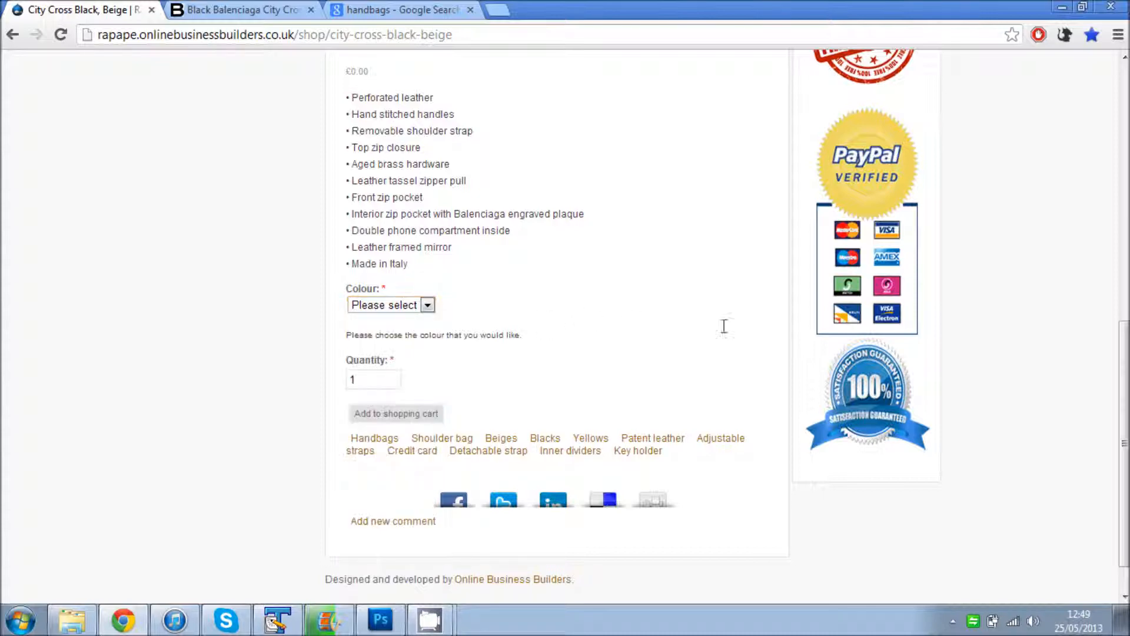
scroll(1117, 309, "up", 4)
scroll(1116, 308, "up", 1)
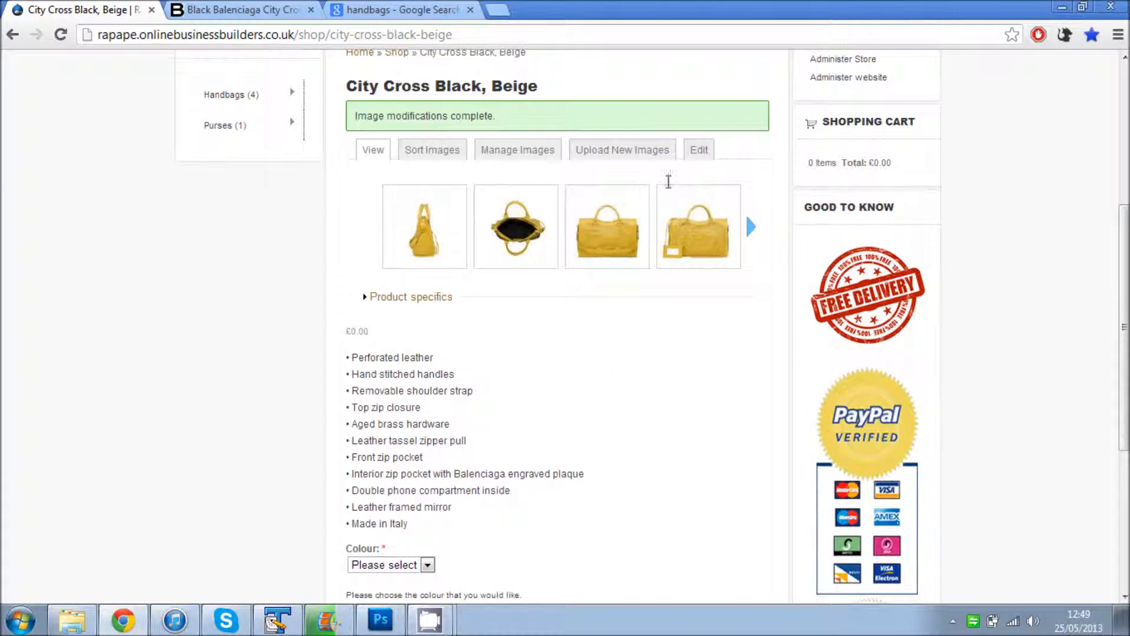
Open the City Cross Black, Beige product for editing and go to its attributes
left_click(700, 149)
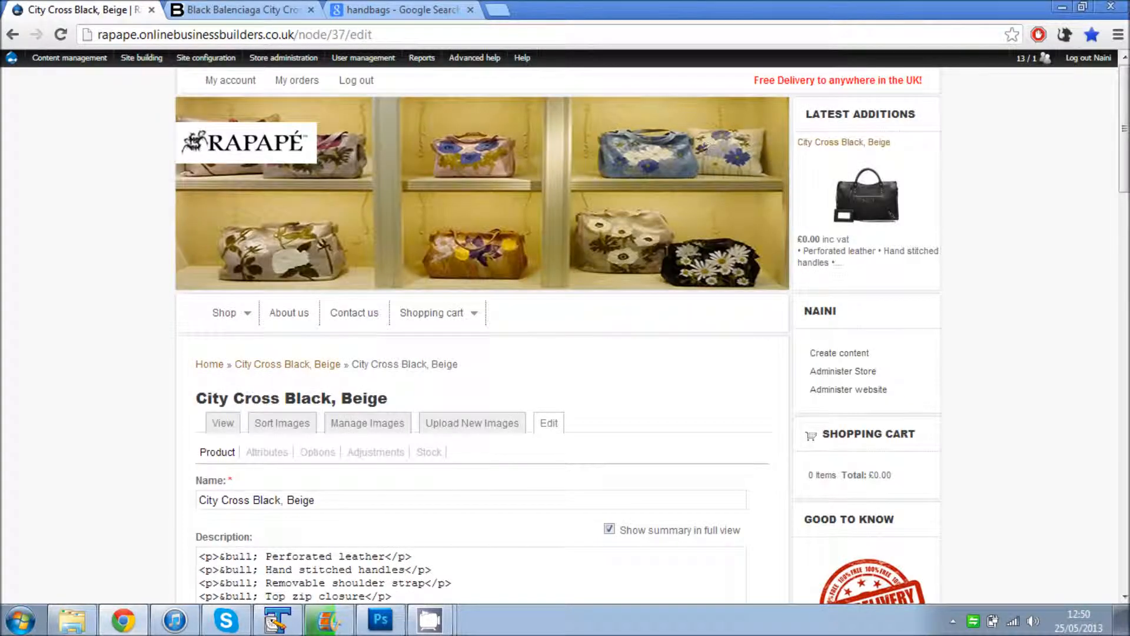
scroll(58, 416, "down", 3)
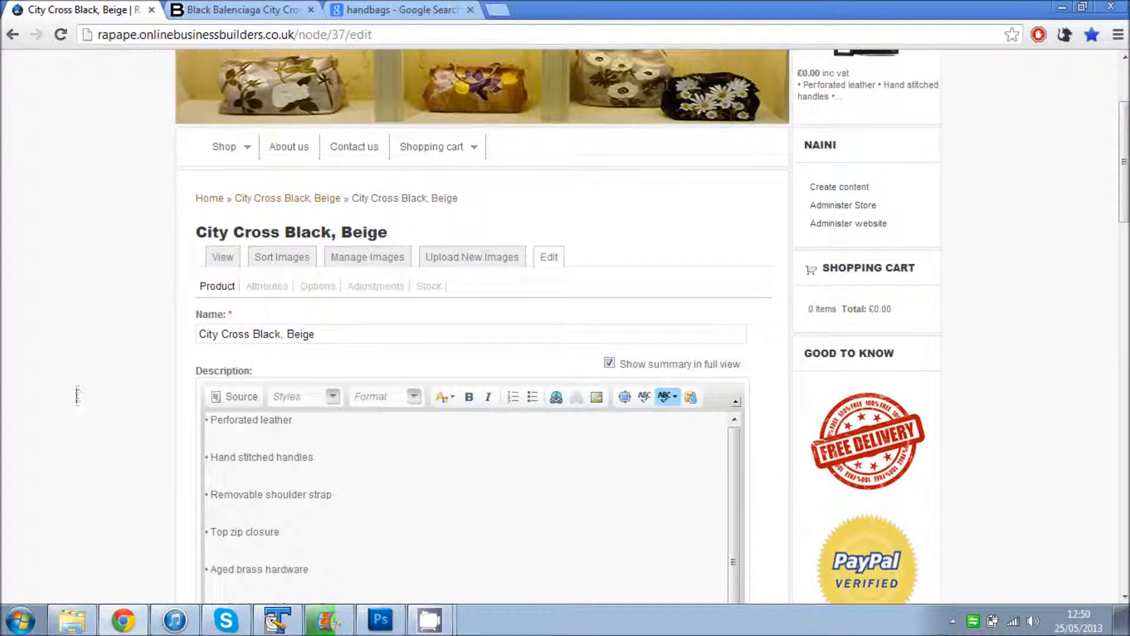
scroll(77, 395, "down", 2)
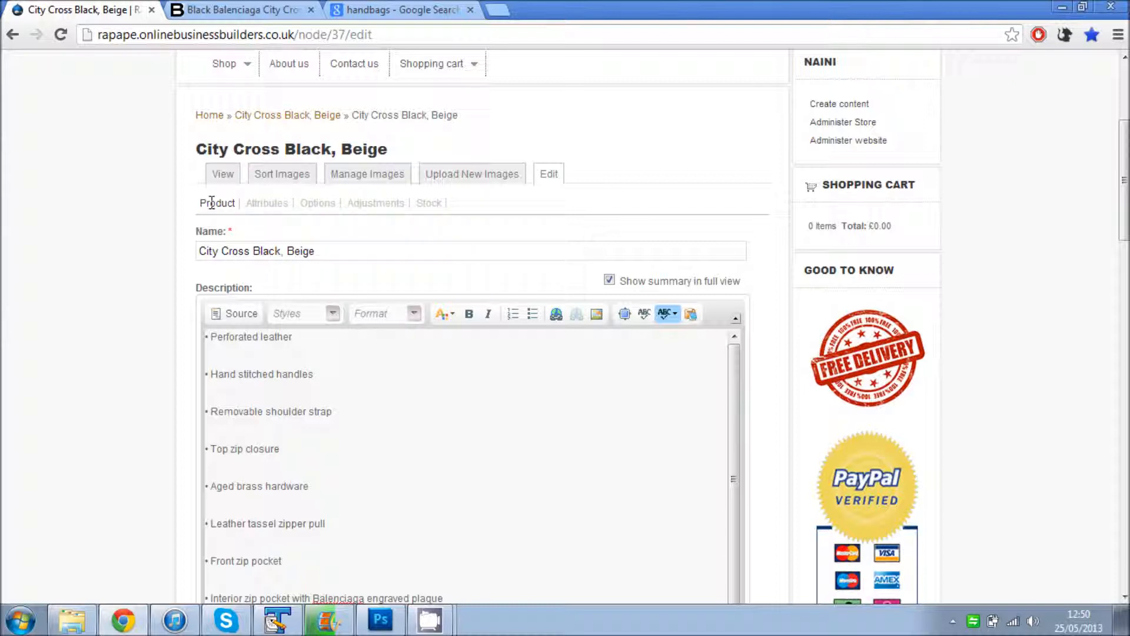
left_click(265, 203)
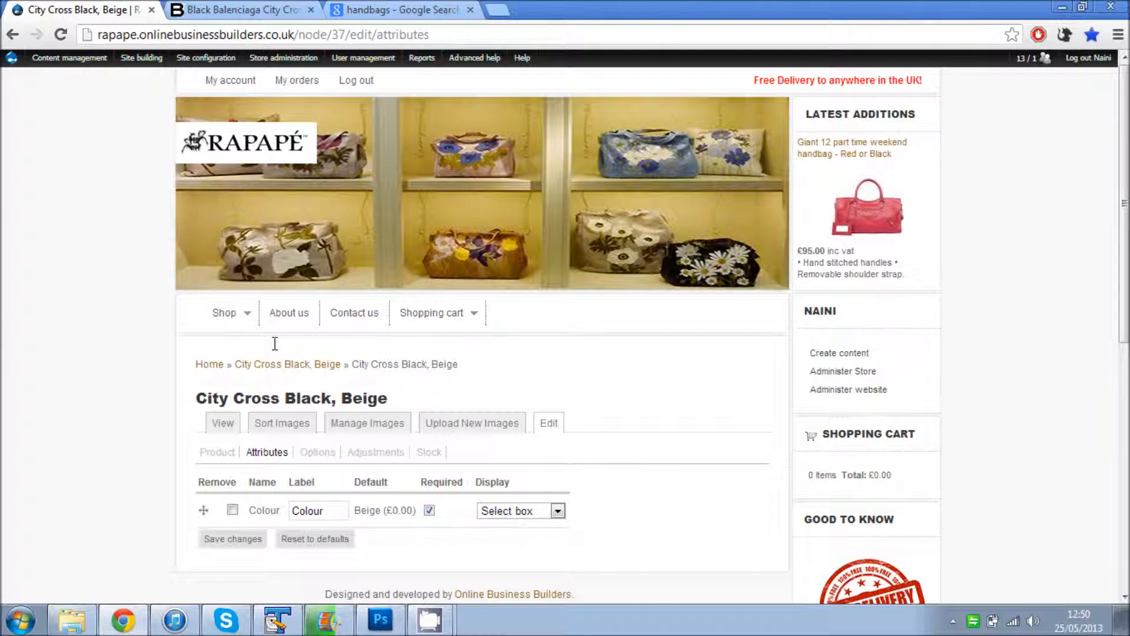
left_click(232, 510)
scroll(737, 530, "down", 1)
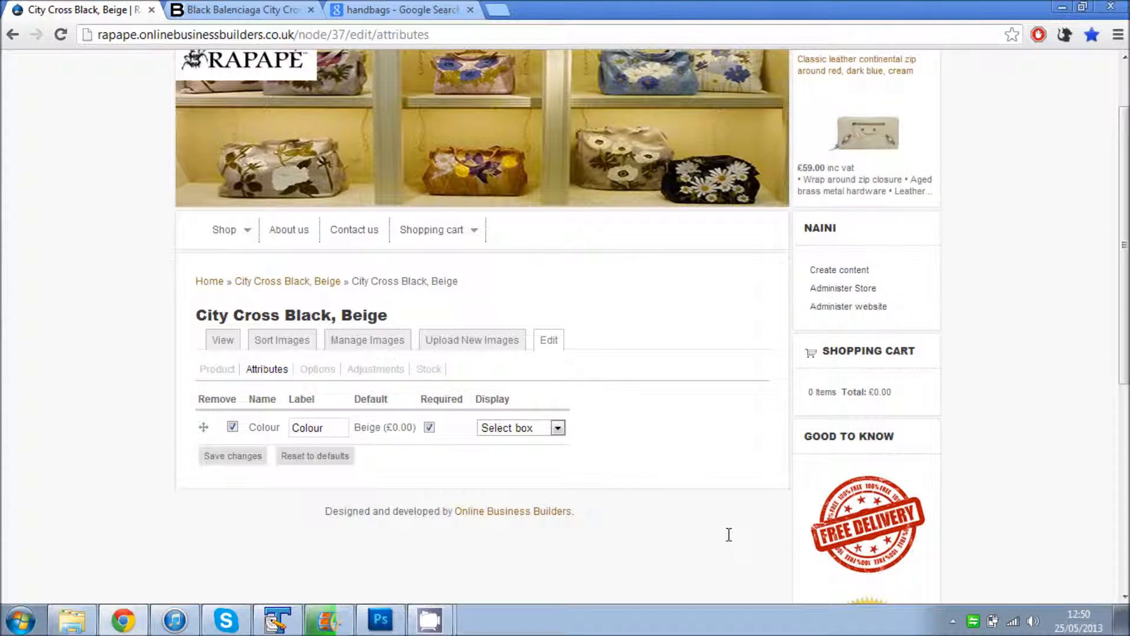
left_click(232, 426)
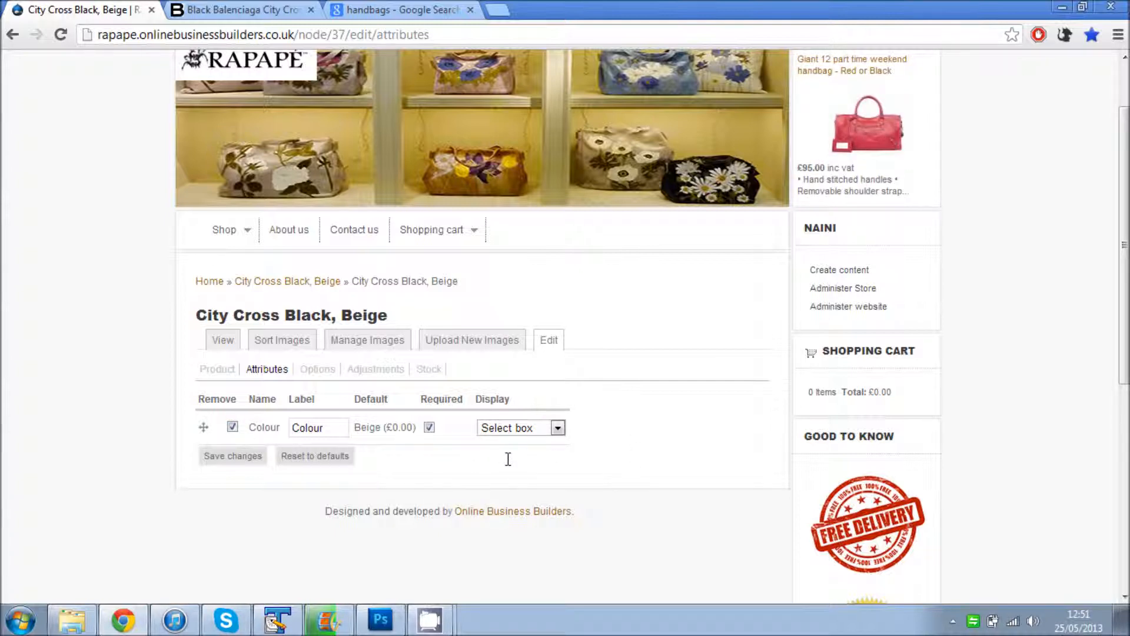
Open the handbag's product options and deselect all of the Colour options at once
left_click(314, 368)
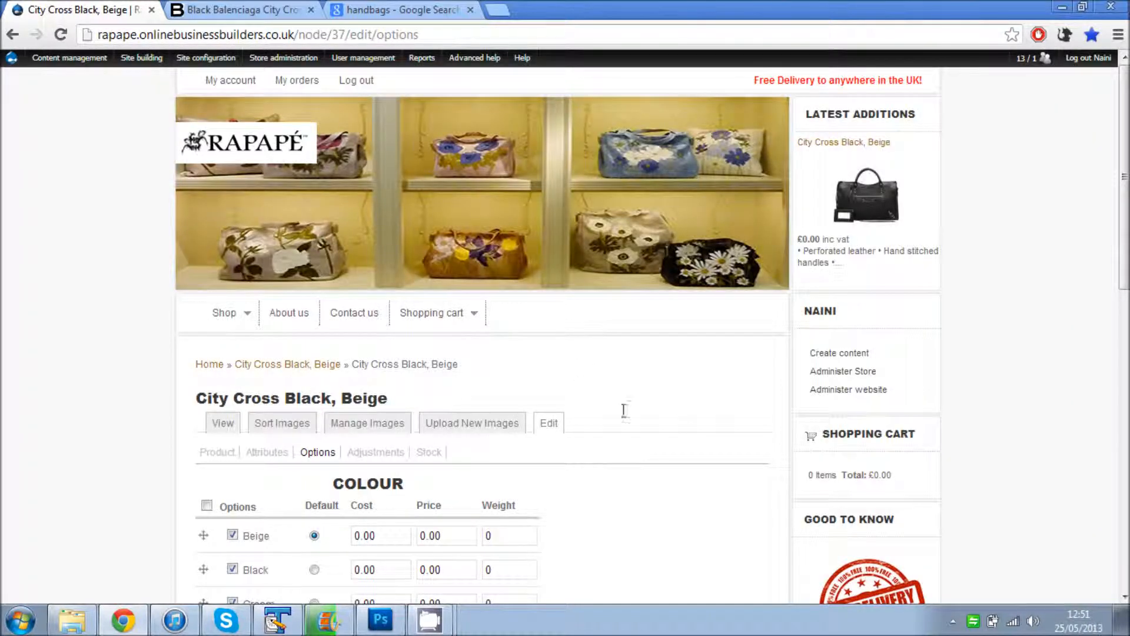
left_click_drag(1126, 192, 1125, 271)
left_click_drag(415, 293, 321, 293)
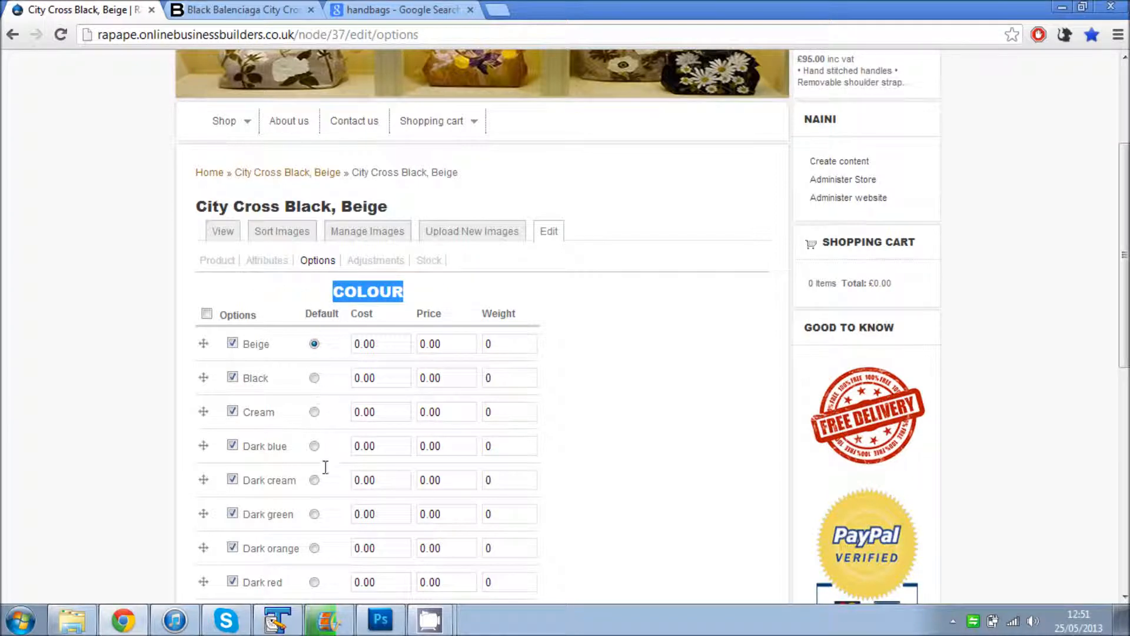
scroll(335, 446, "down", 1)
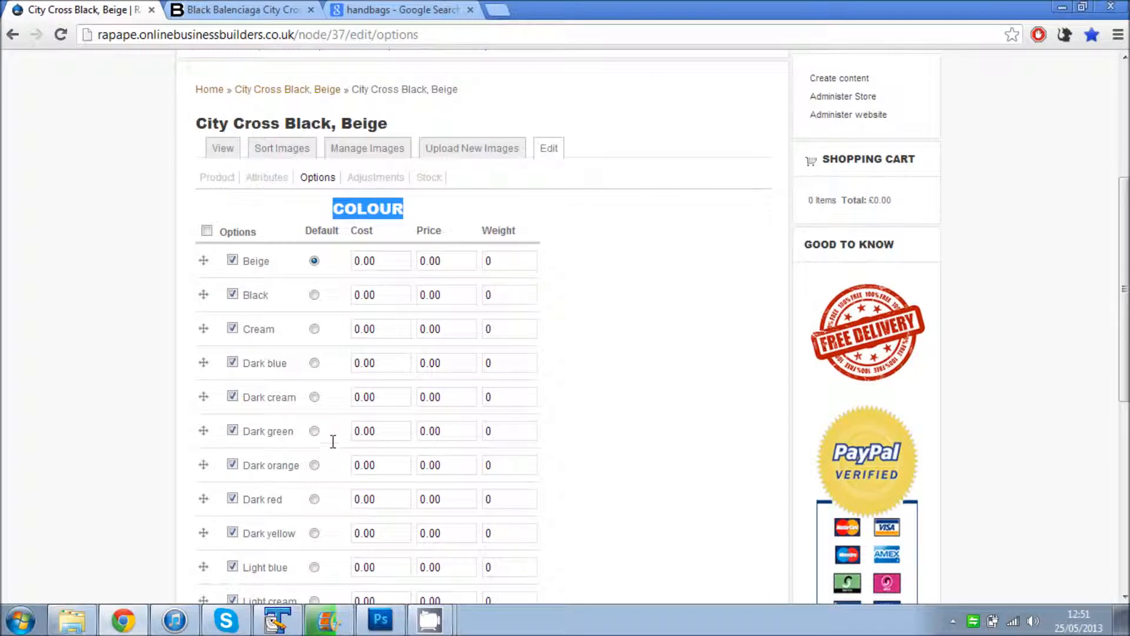
left_click(208, 231)
scroll(147, 343, "down", 4)
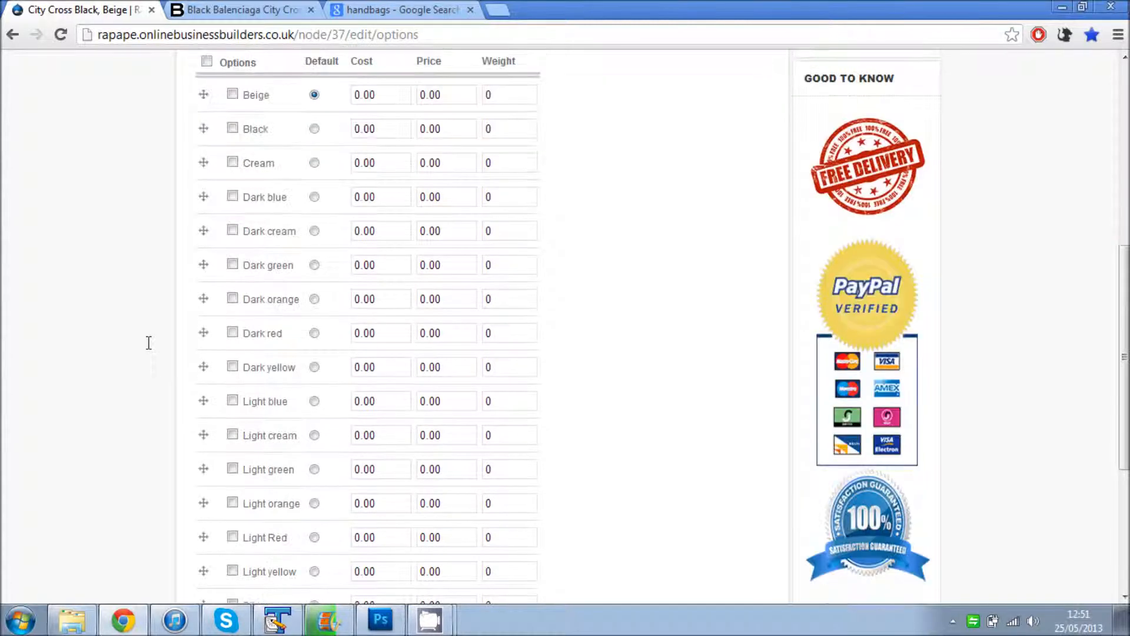
scroll(149, 343, "down", 3)
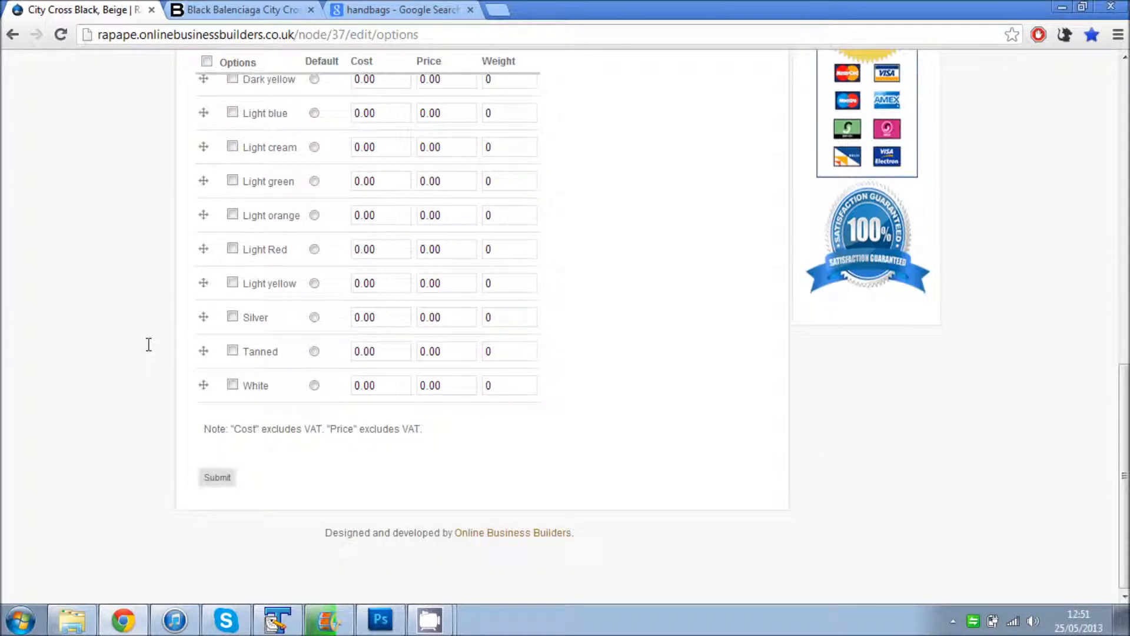
Enable only the Light yellow, Black and Tanned colour options for the handbag
left_click(233, 283)
scroll(190, 306, "up", 6)
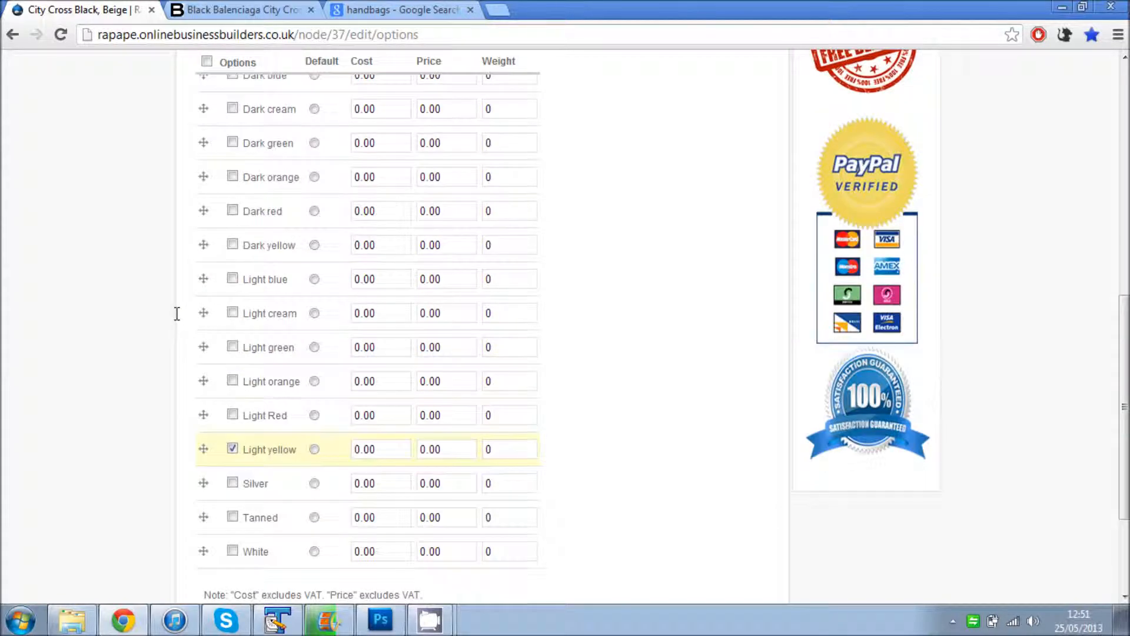
left_click(233, 254)
scroll(203, 319, "down", 3)
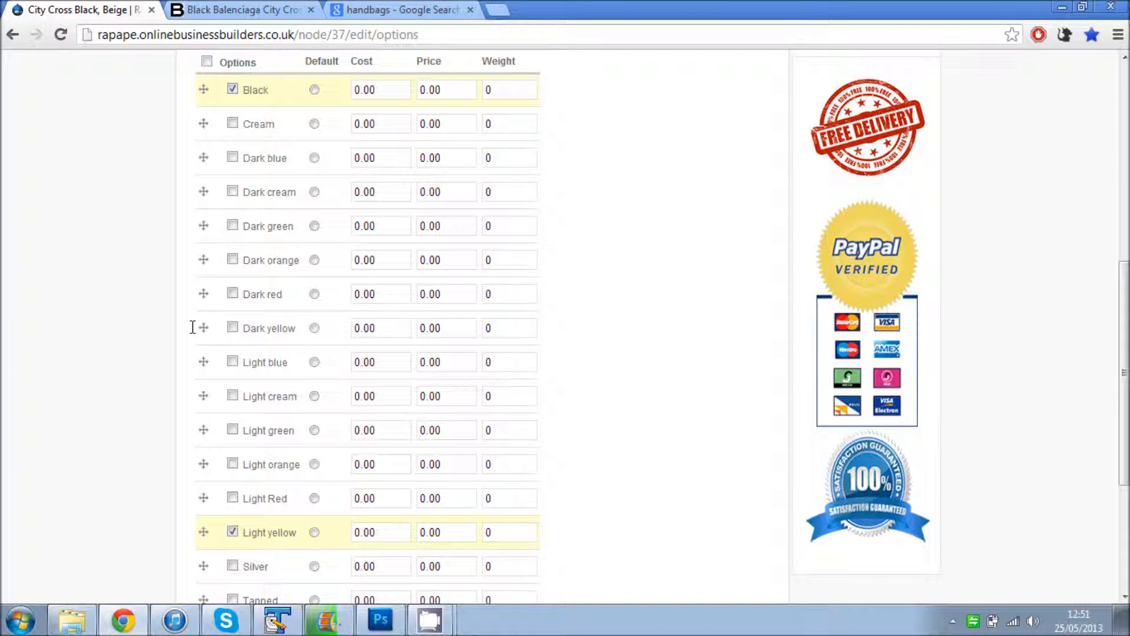
scroll(193, 328, "down", 3)
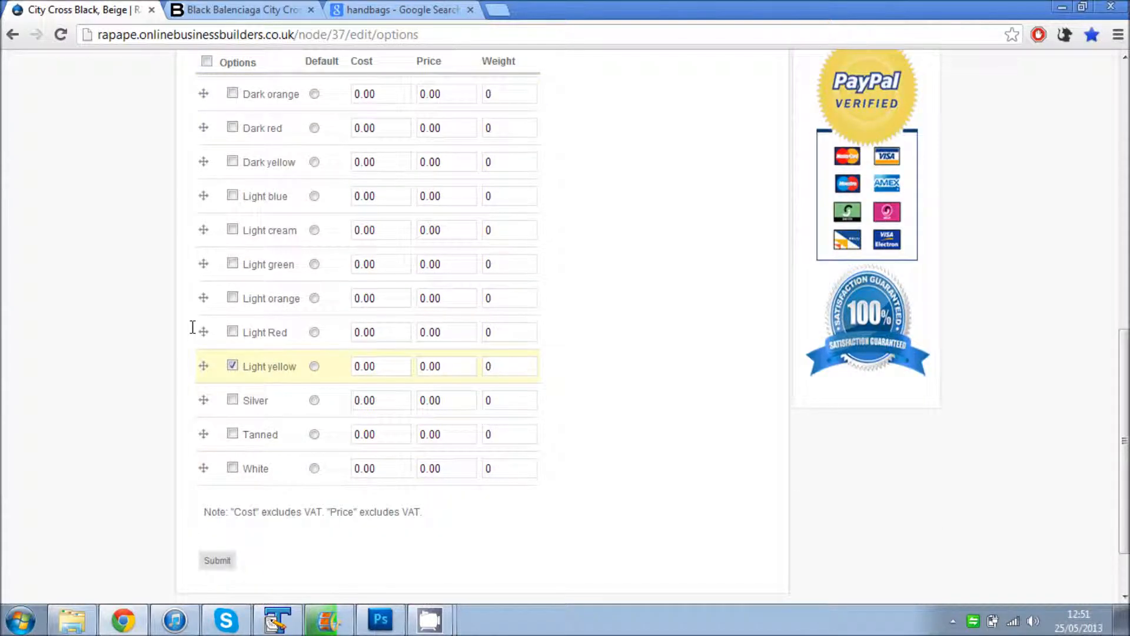
left_click(233, 434)
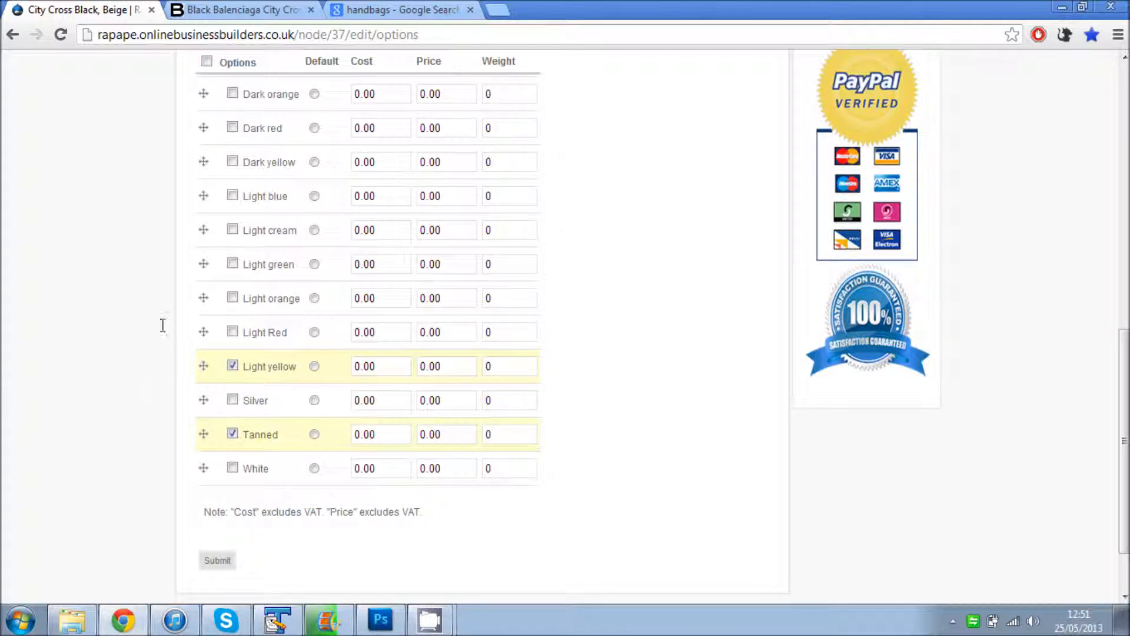
Make Black the default colour, save the product options and check the saved colour list
left_click(315, 434)
scroll(311, 385, "up", 3)
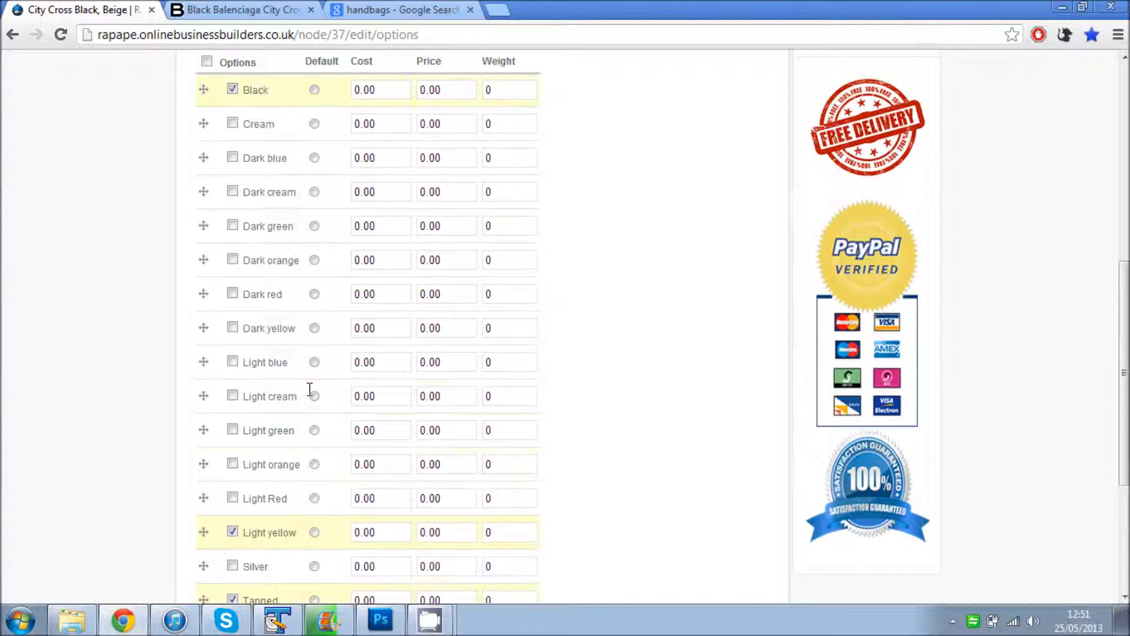
left_click(315, 89)
scroll(120, 265, "up", 3)
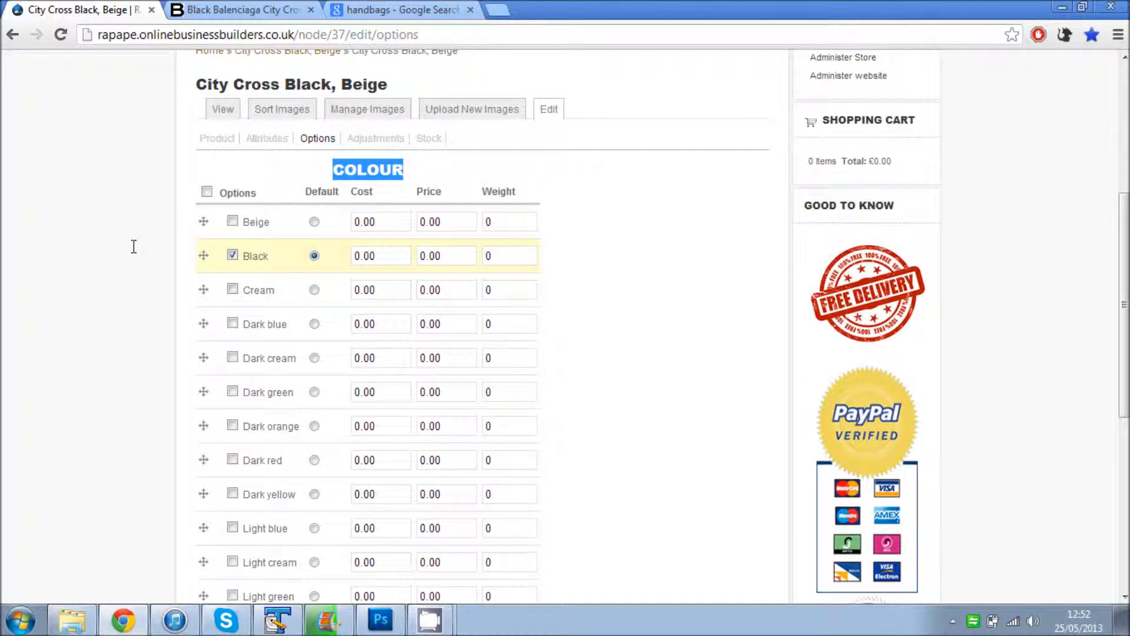
scroll(132, 251, "down", 7)
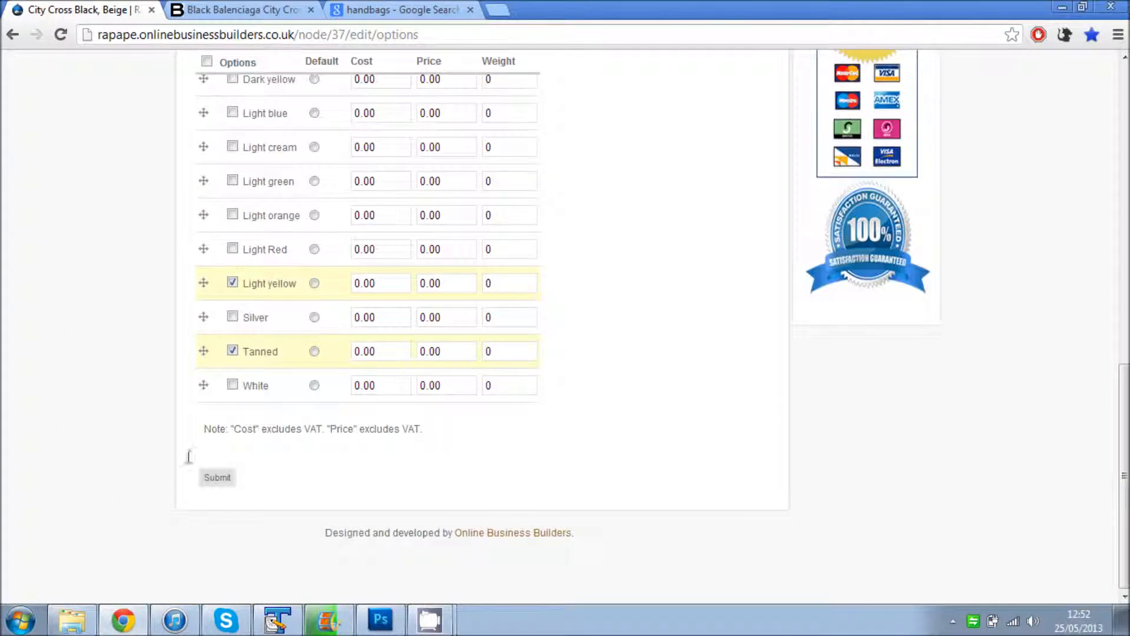
left_click(220, 477)
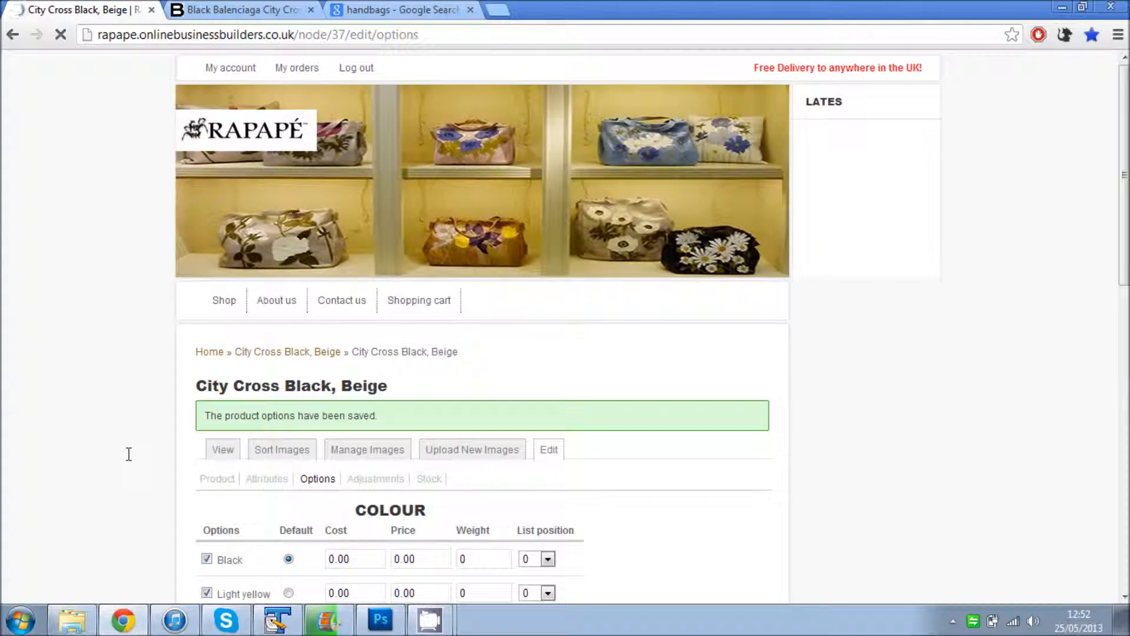
scroll(129, 454, "down", 4)
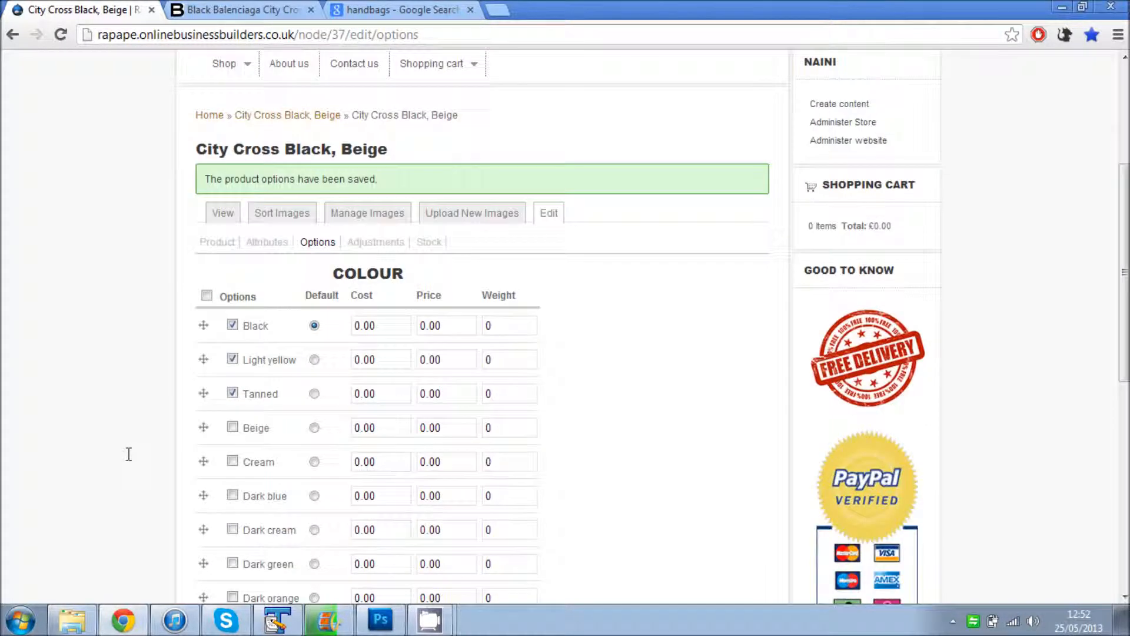
scroll(129, 454, "up", 1)
scroll(128, 454, "down", 2)
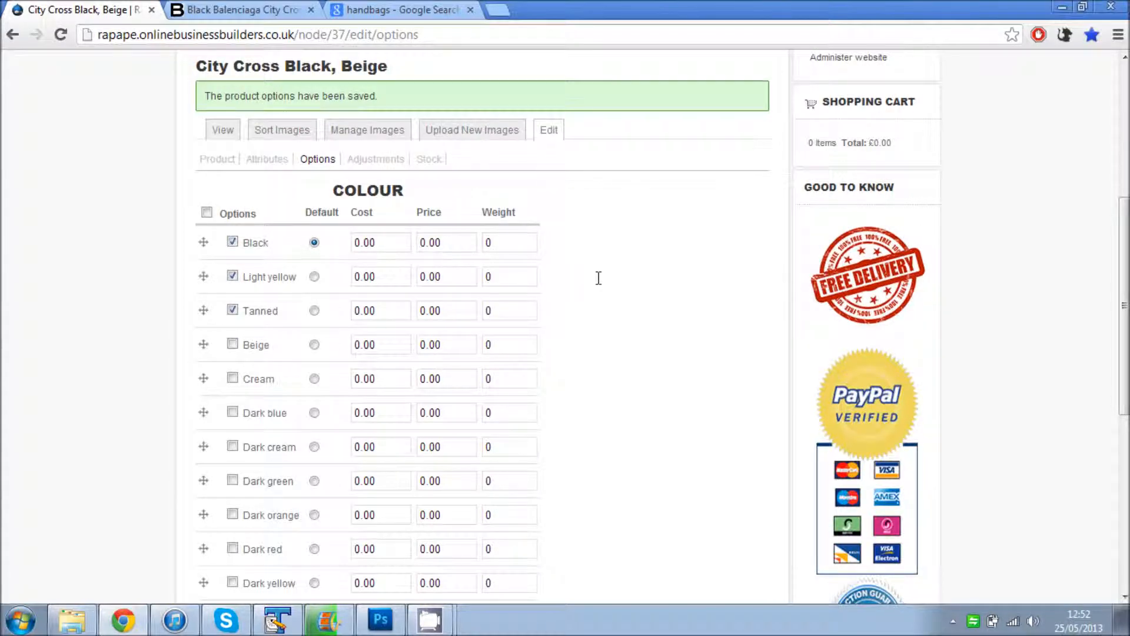
double_click(446, 244)
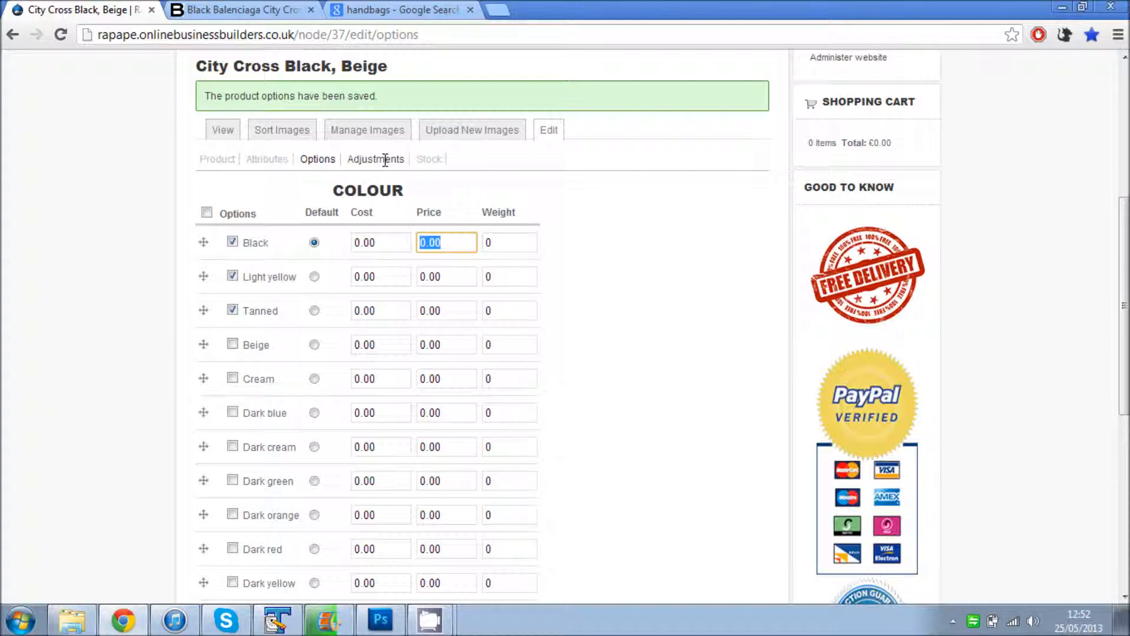
Open the product's adjustments and set the alternate SKU for Black to "a059 - black"
left_click(380, 159)
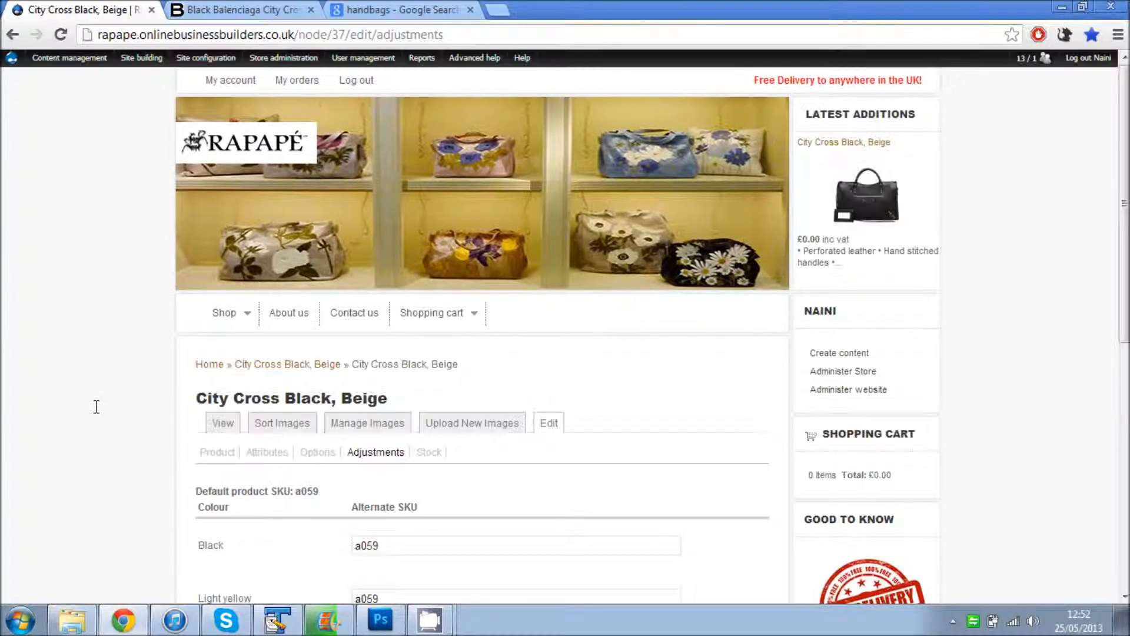
scroll(97, 407, "down", 4)
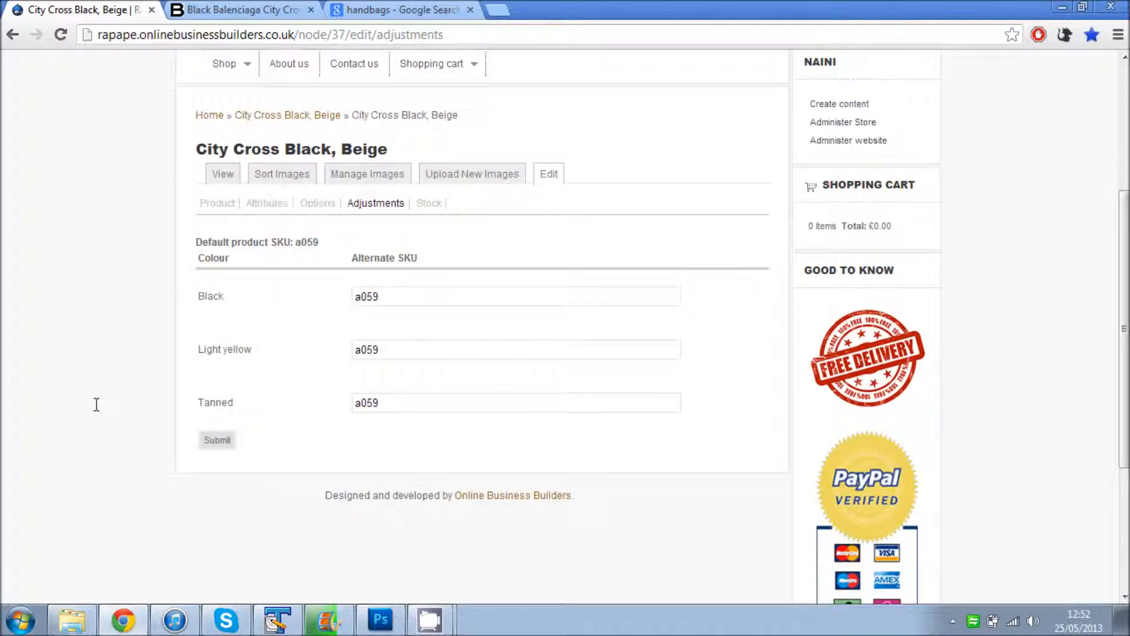
left_click_drag(353, 259, 441, 265)
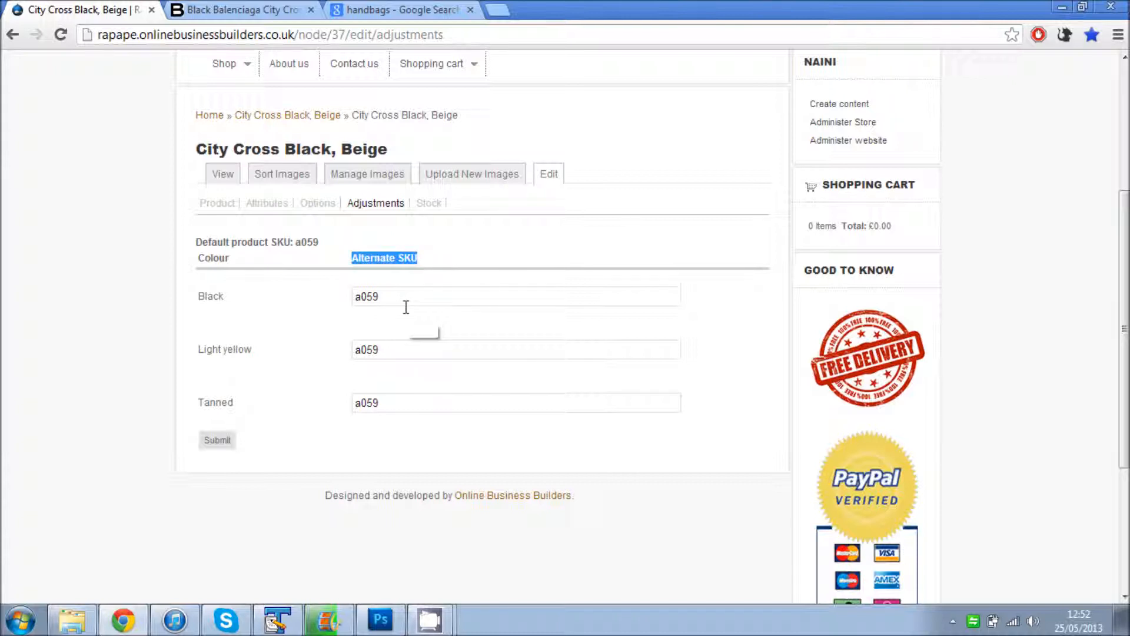
left_click(422, 296)
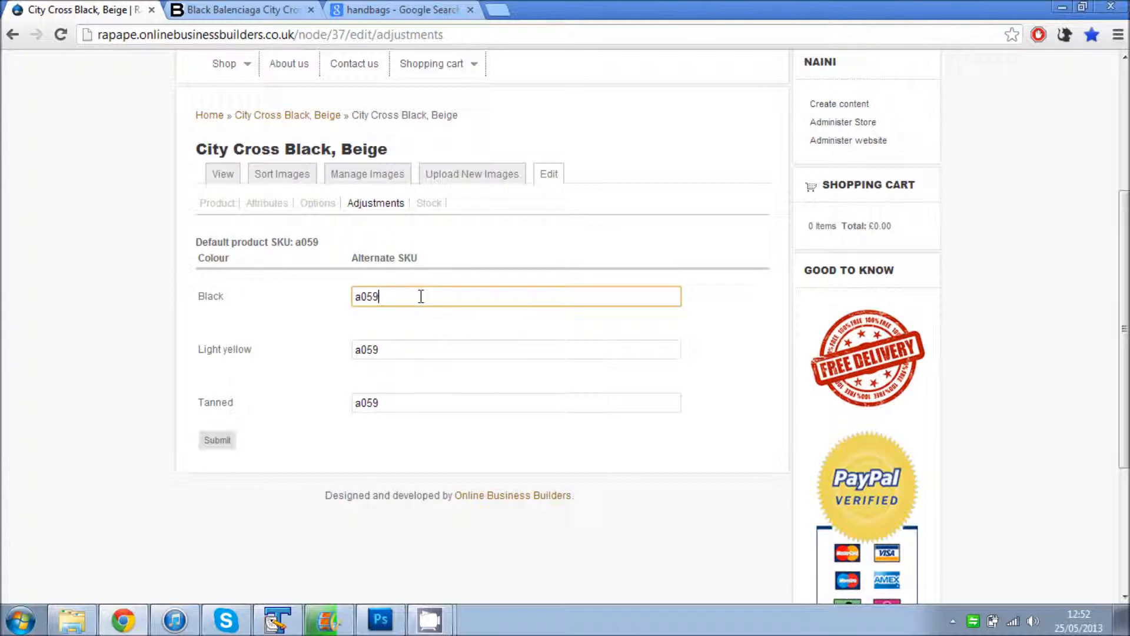
left_click_drag(393, 297, 357, 299)
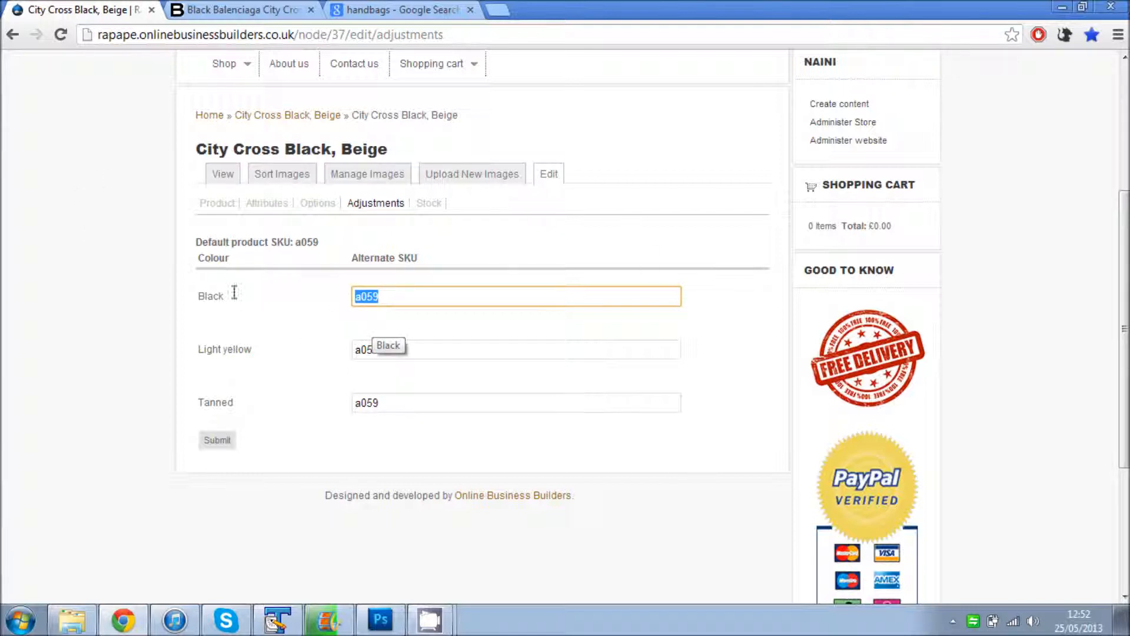
left_click(394, 295)
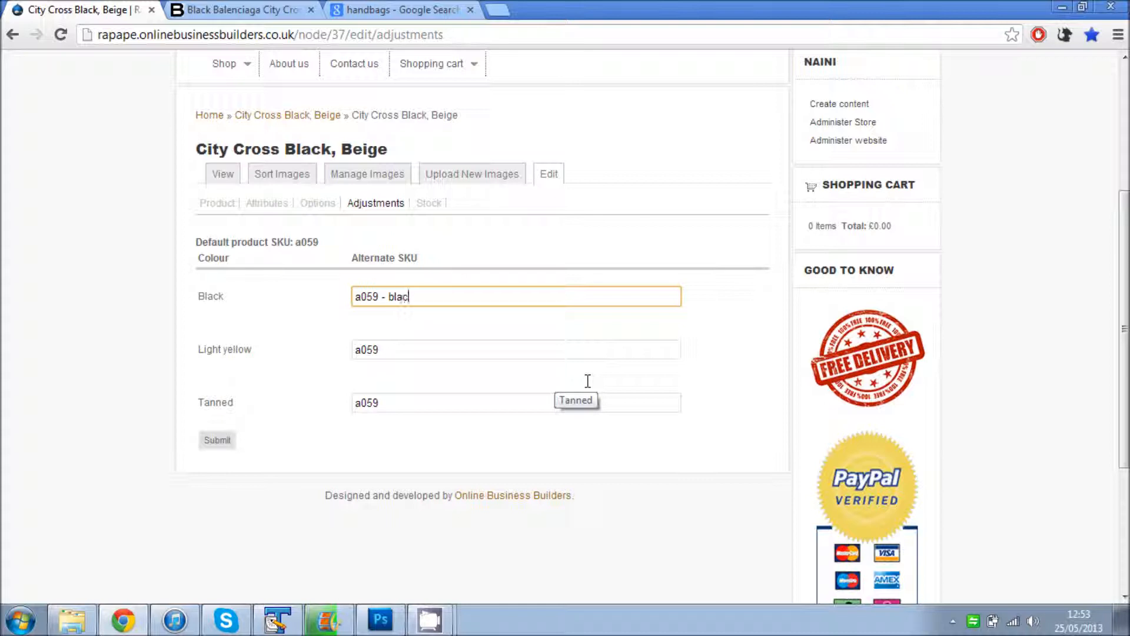
double_click(366, 296)
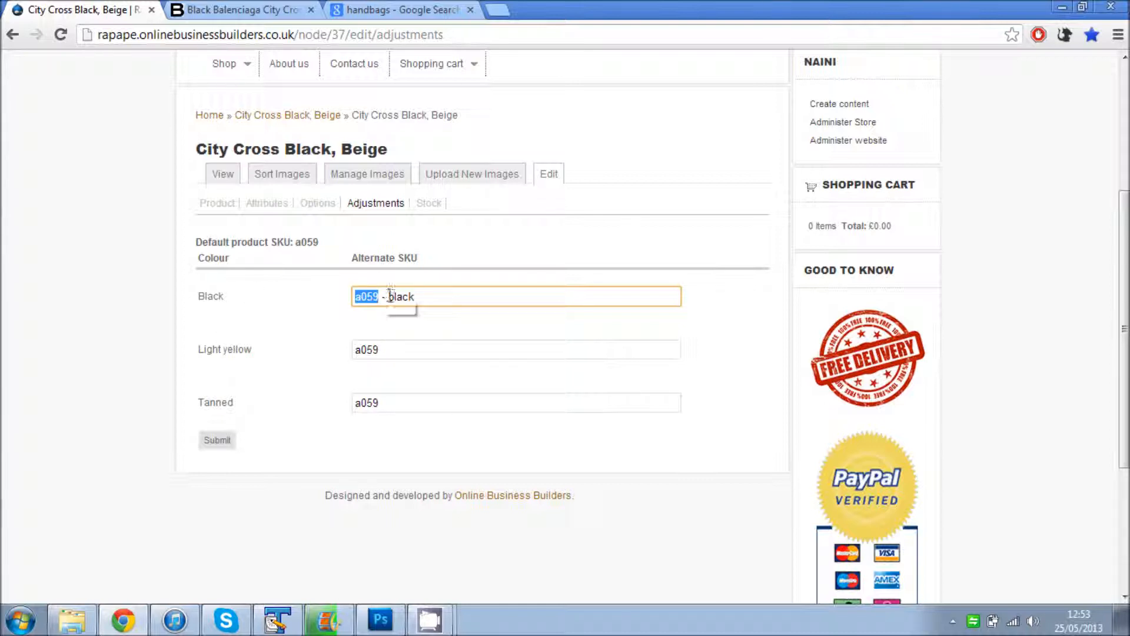
left_click_drag(393, 298, 467, 300)
Set the alternate SKUs to "a059 - yellow" for Light yellow and "a059 - tanned" for Tanned, and save the adjustments
left_click(405, 351)
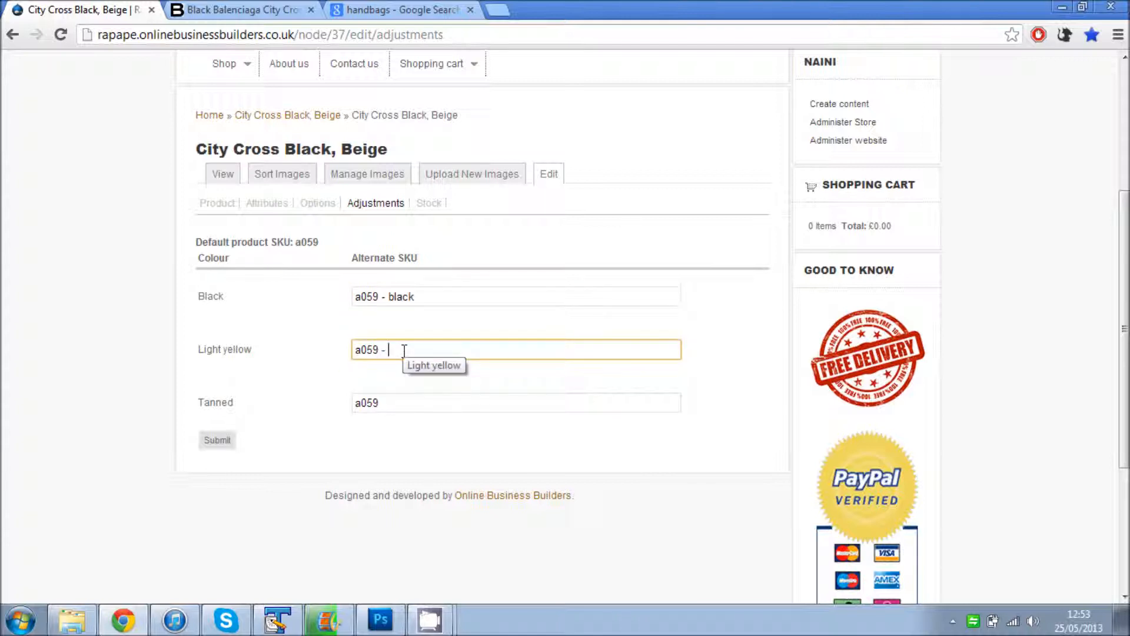
type("- yellow")
key("Tab")
key("End")
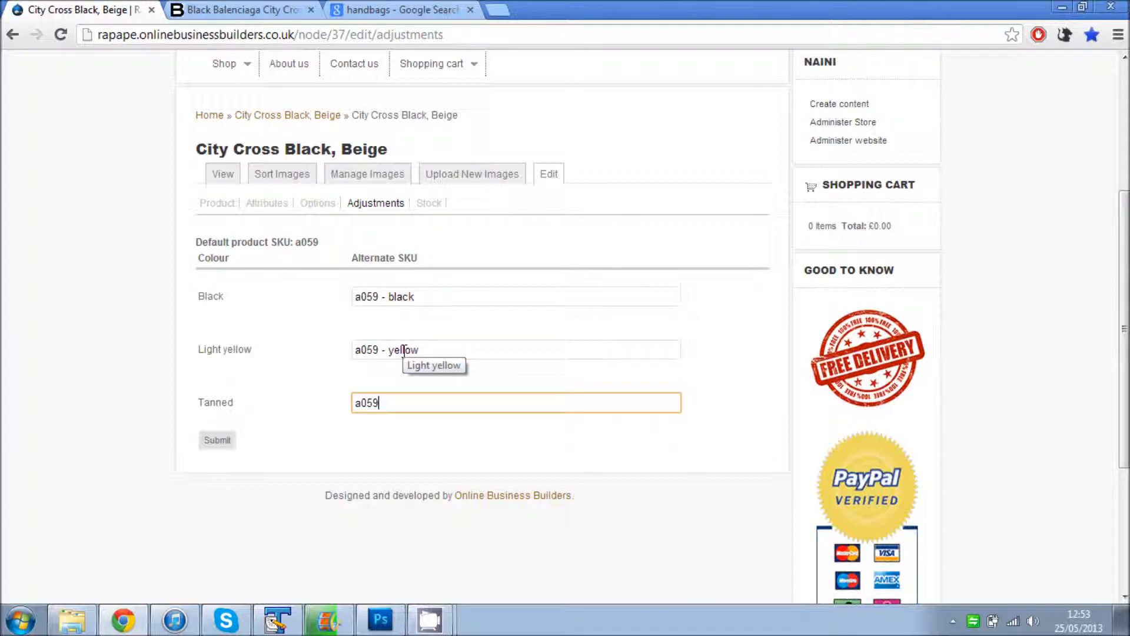
type("- tanned")
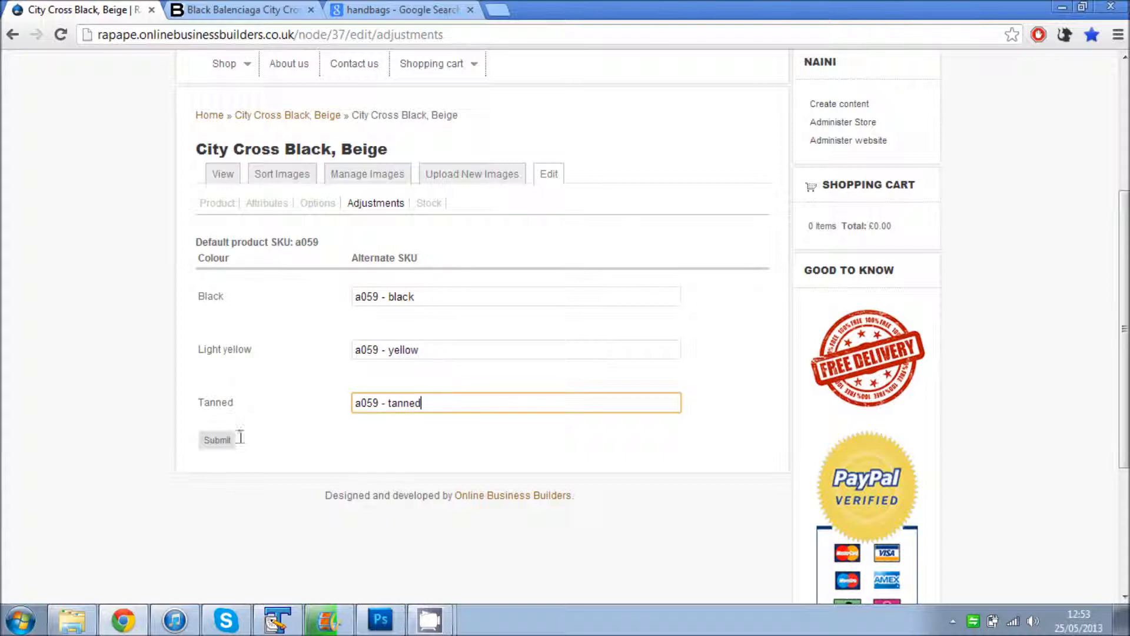
left_click(219, 441)
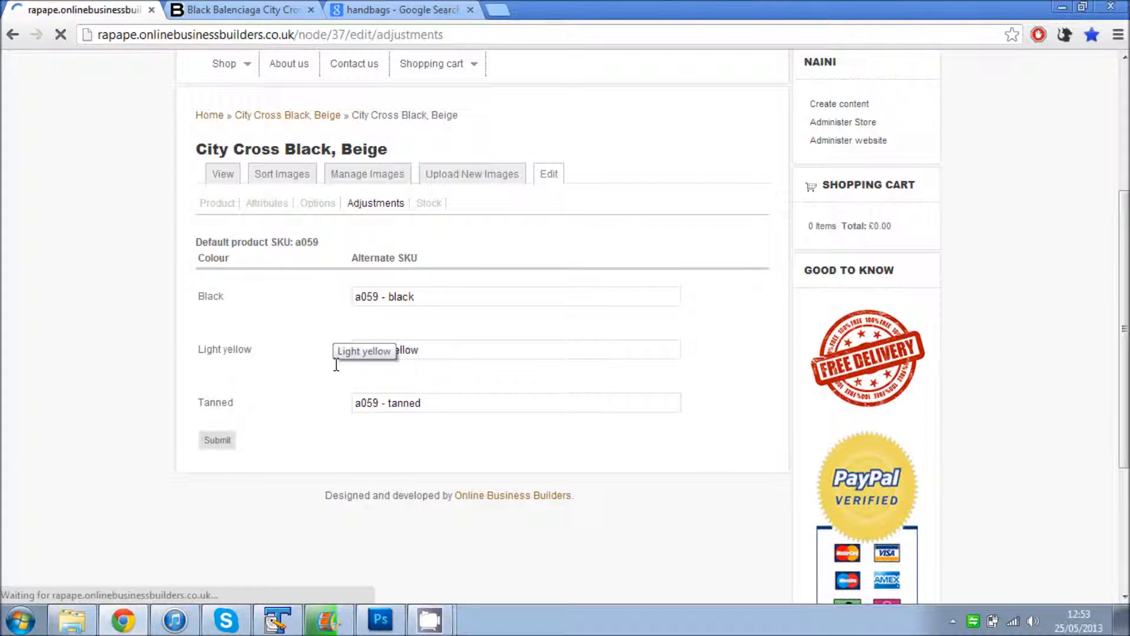
scroll(182, 430, "down", 4)
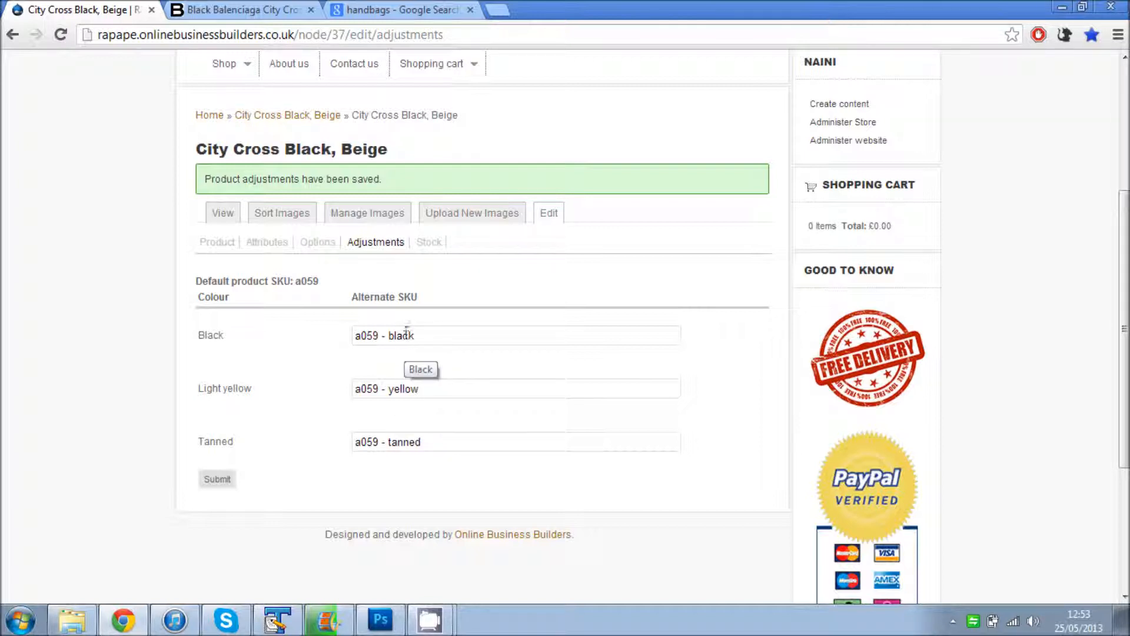
Open the product's stock settings and activate only the a059 - black, a059 - tanned and a059 - yellow SKUs
left_click(429, 241)
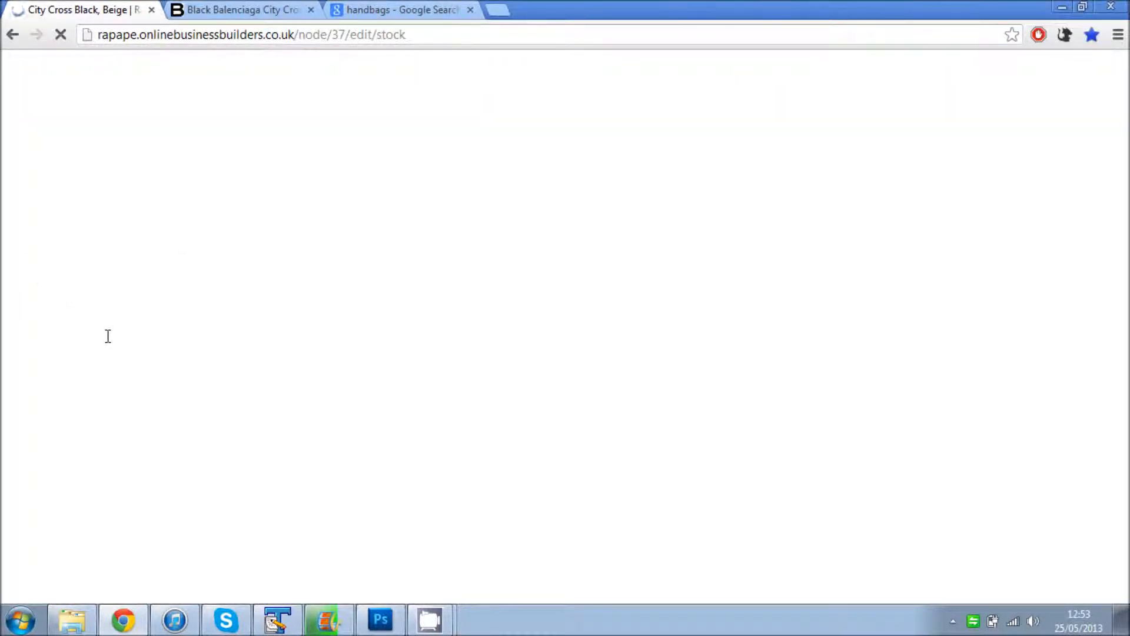
scroll(109, 339, "down", 3)
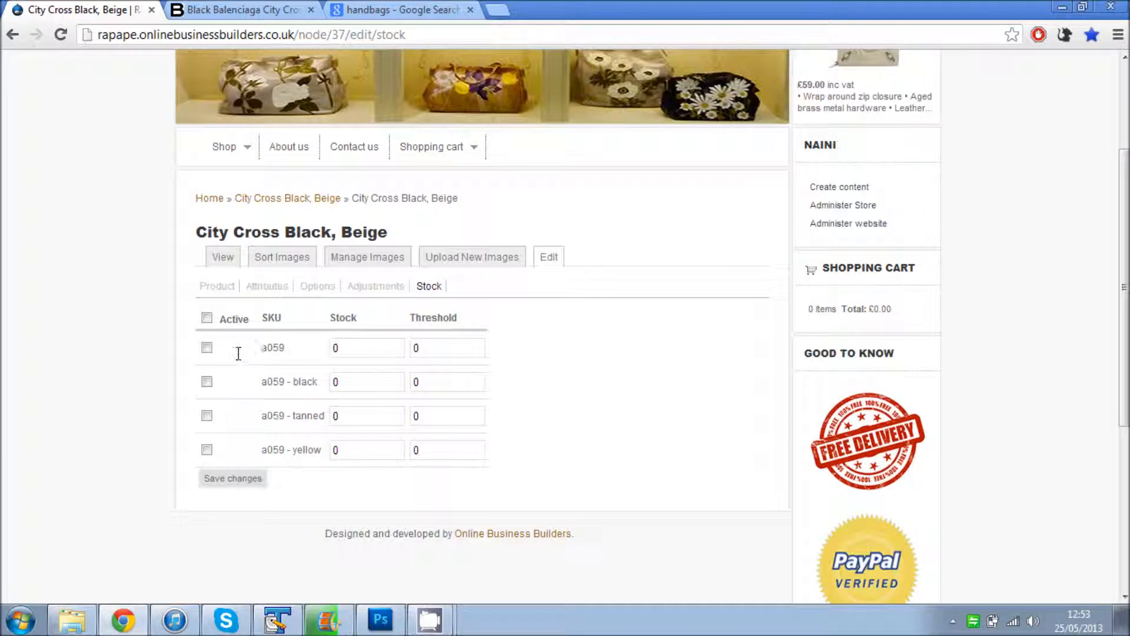
left_click(207, 318)
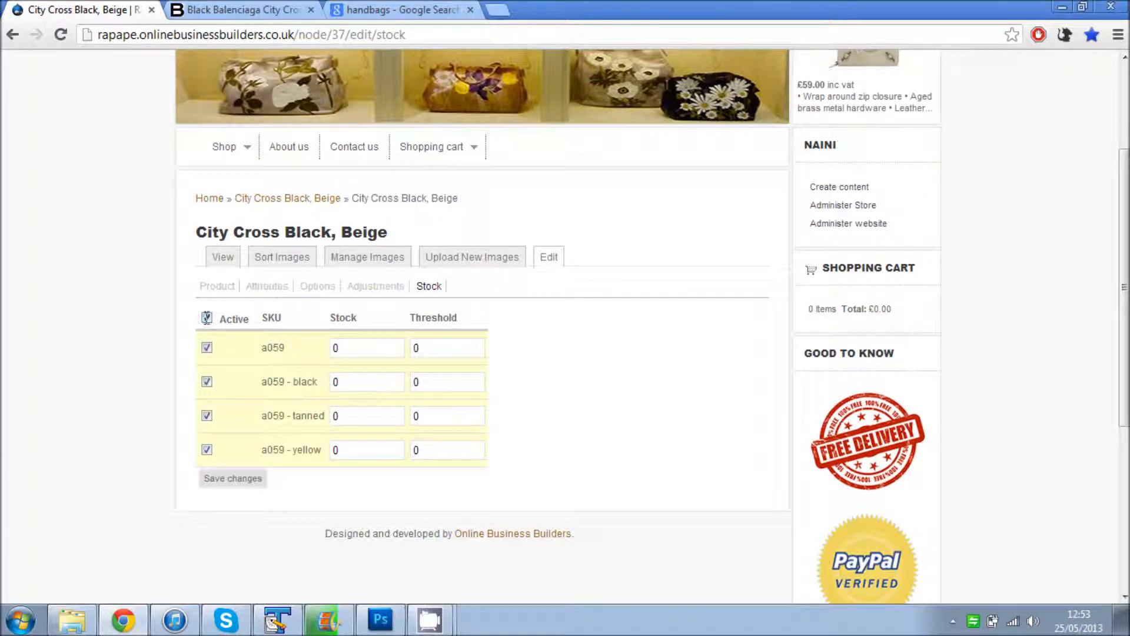
left_click(206, 347)
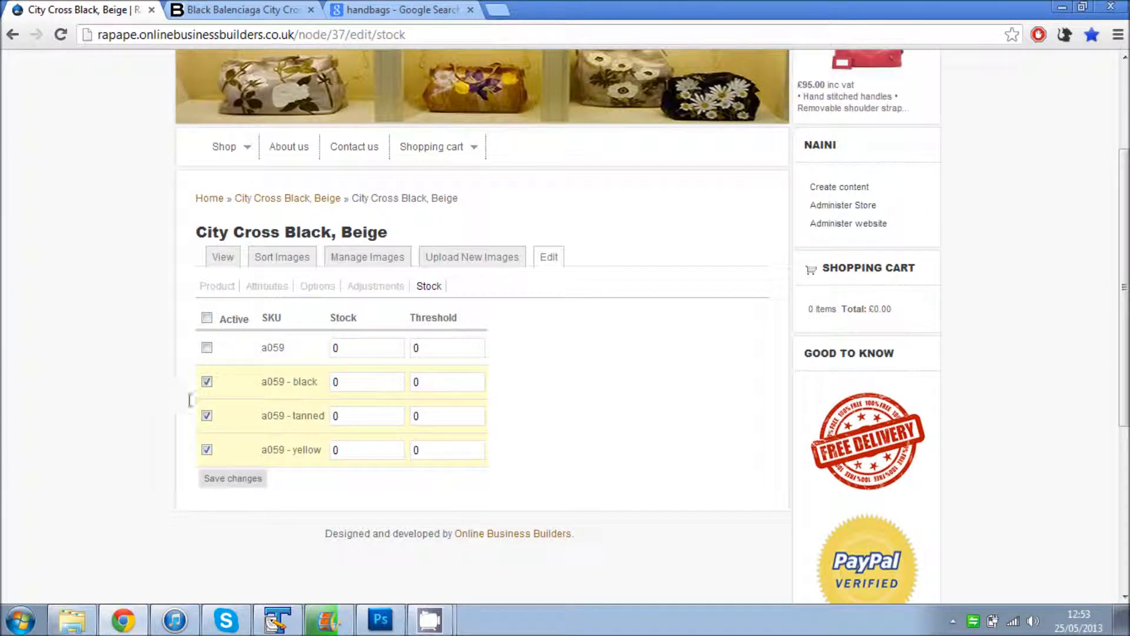
Set the stock level to 30 for both the a059 - black and a059 - tanned SKUs
double_click(361, 381)
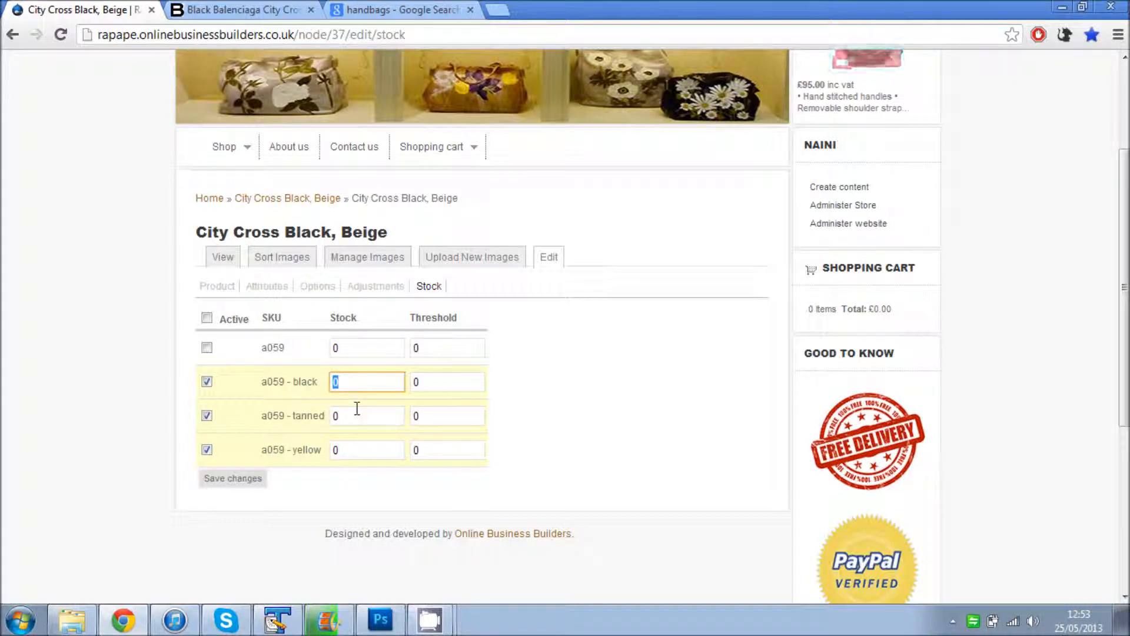
type("3")
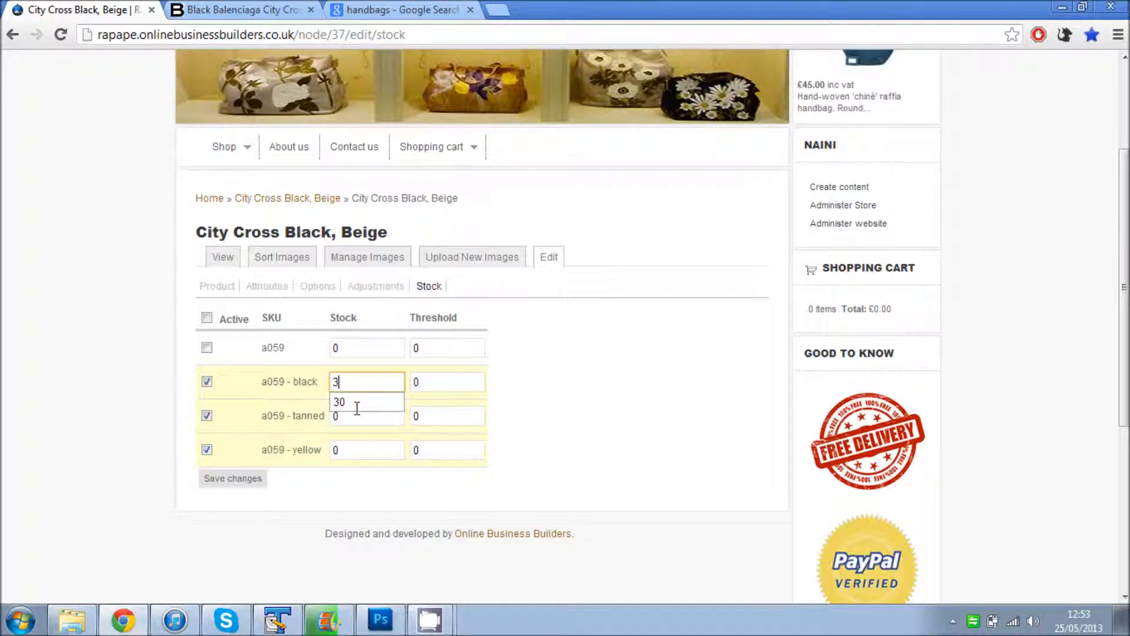
type("0")
key("Tab")
key("Tab")
key("Tab")
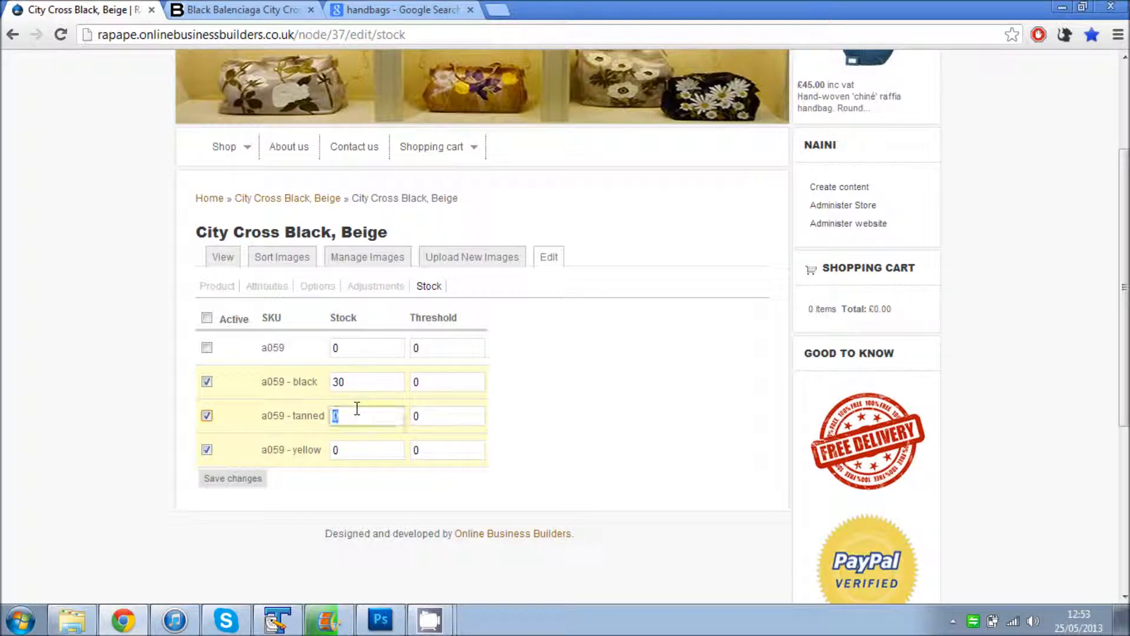
type("30")
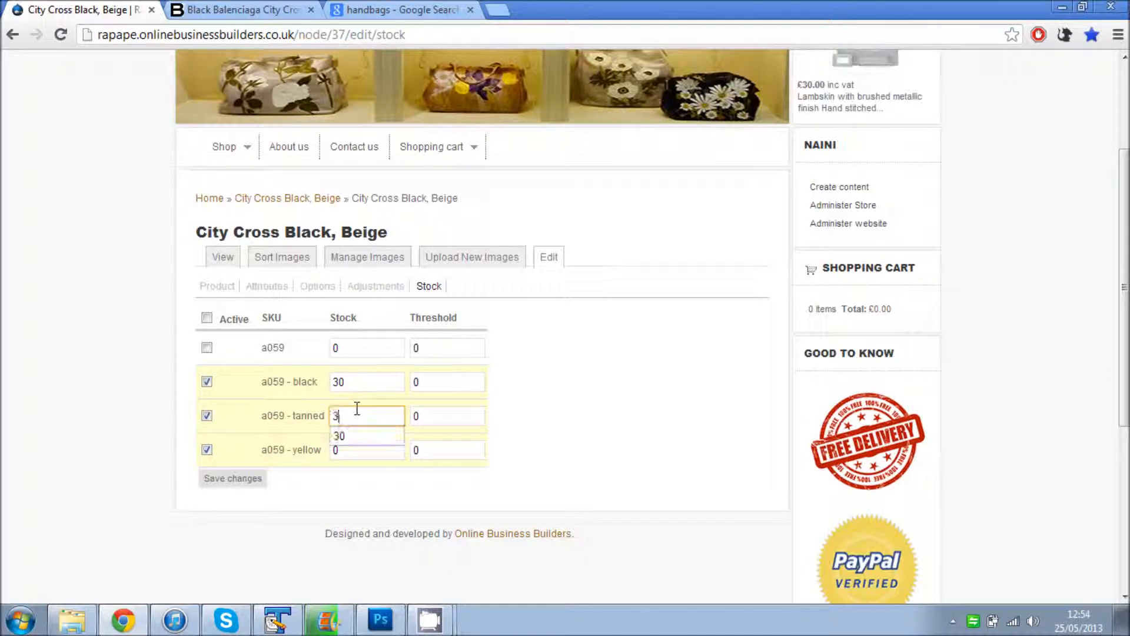
Set the stock level of the a059 - yellow SKU to 30 and save the stock settings
key("Tab")
key("Tab")
key("Tab")
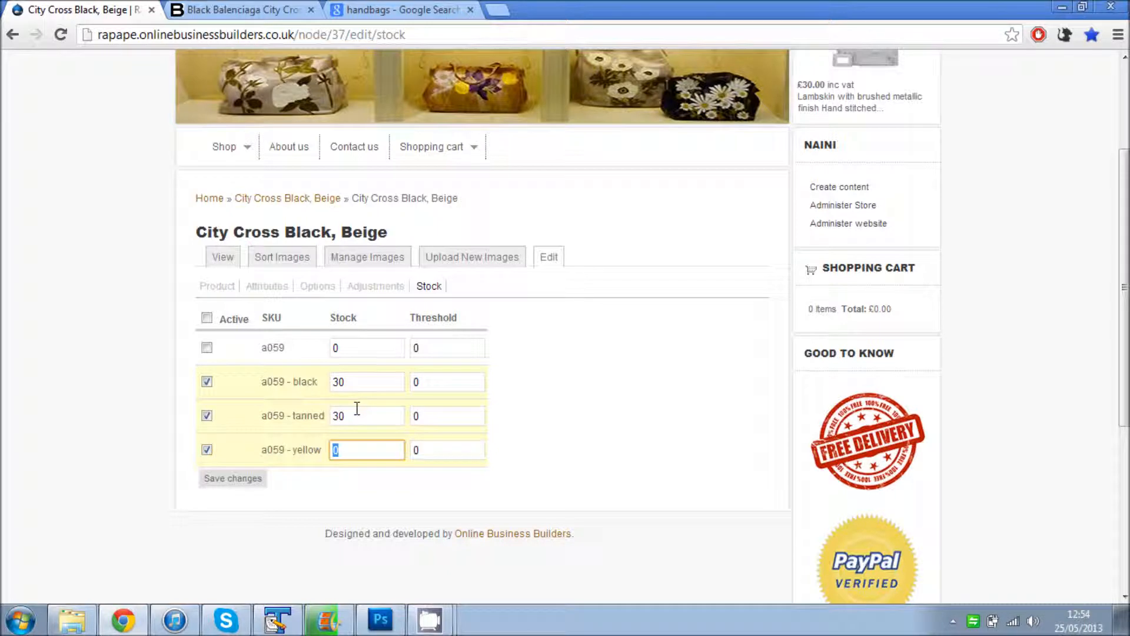
type("30")
left_click(577, 420)
left_click(226, 478)
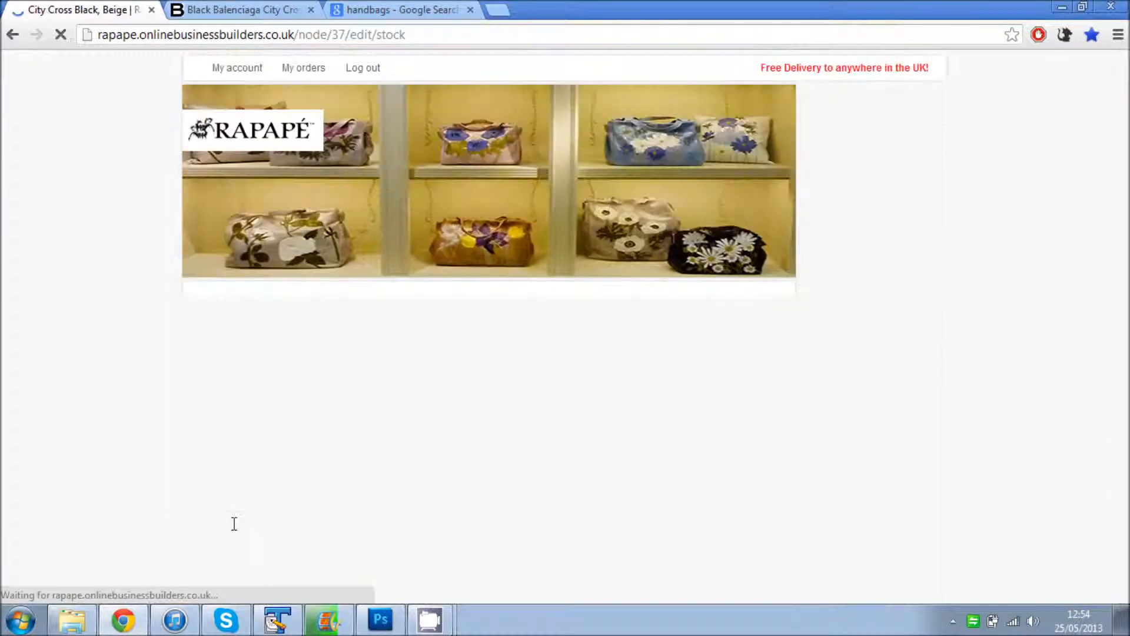
Set the stock threshold to 5 for the a059 - black, a059 - tanned and a059 - yellow SKUs and save the changes
scroll(234, 524, "down", 4)
left_click(434, 307)
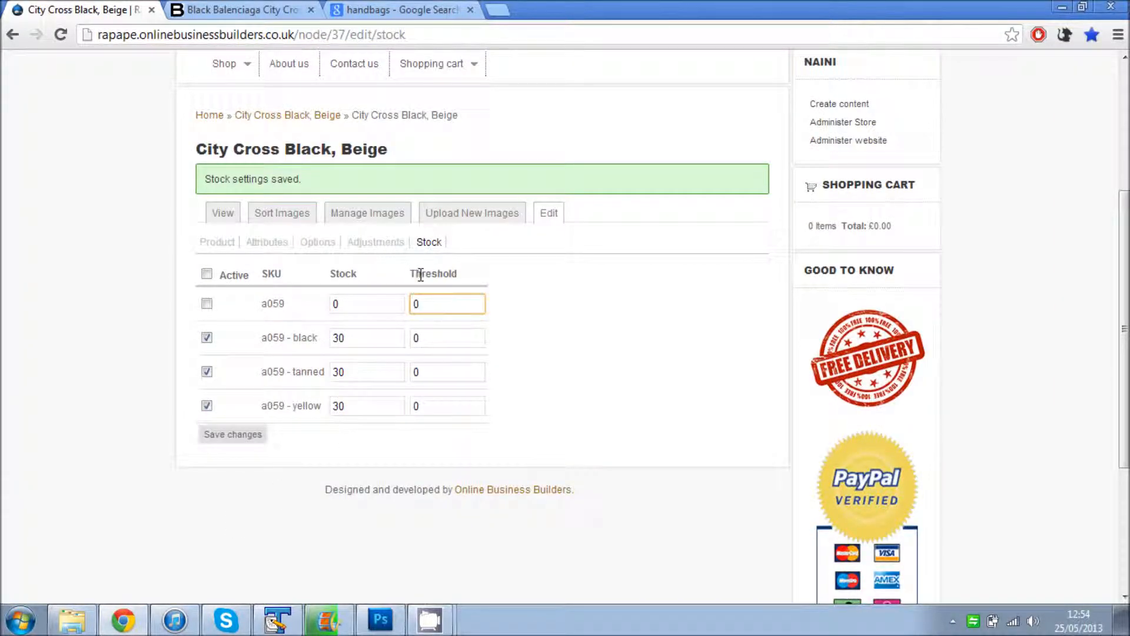
left_click_drag(408, 273, 472, 265)
double_click(445, 342)
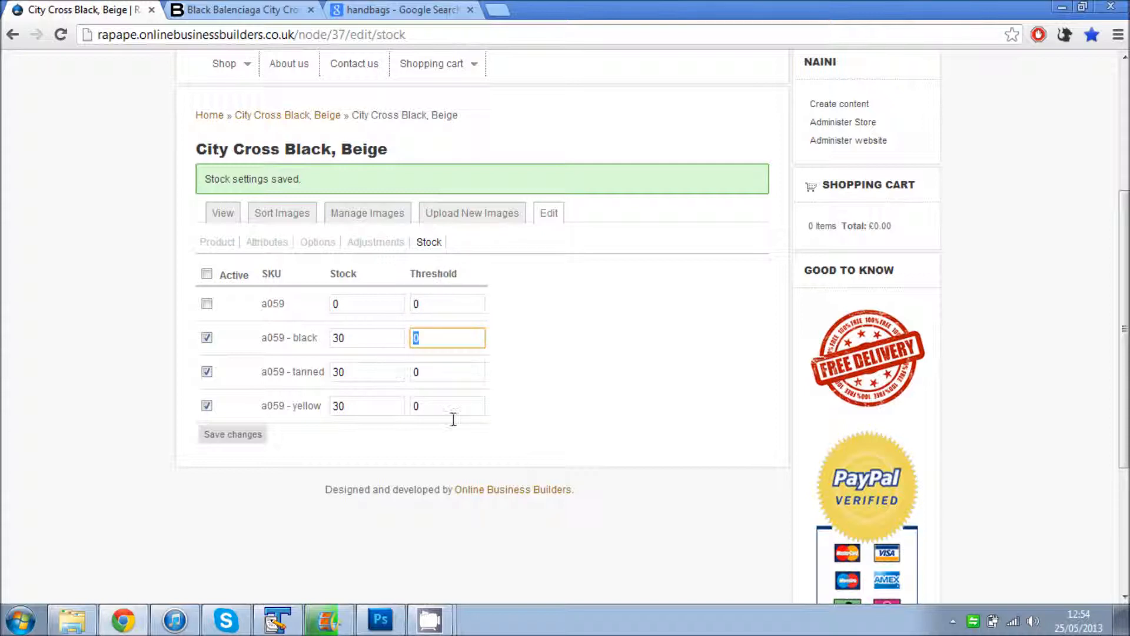
type("5")
double_click(434, 371)
type("5")
double_click(434, 405)
type("5")
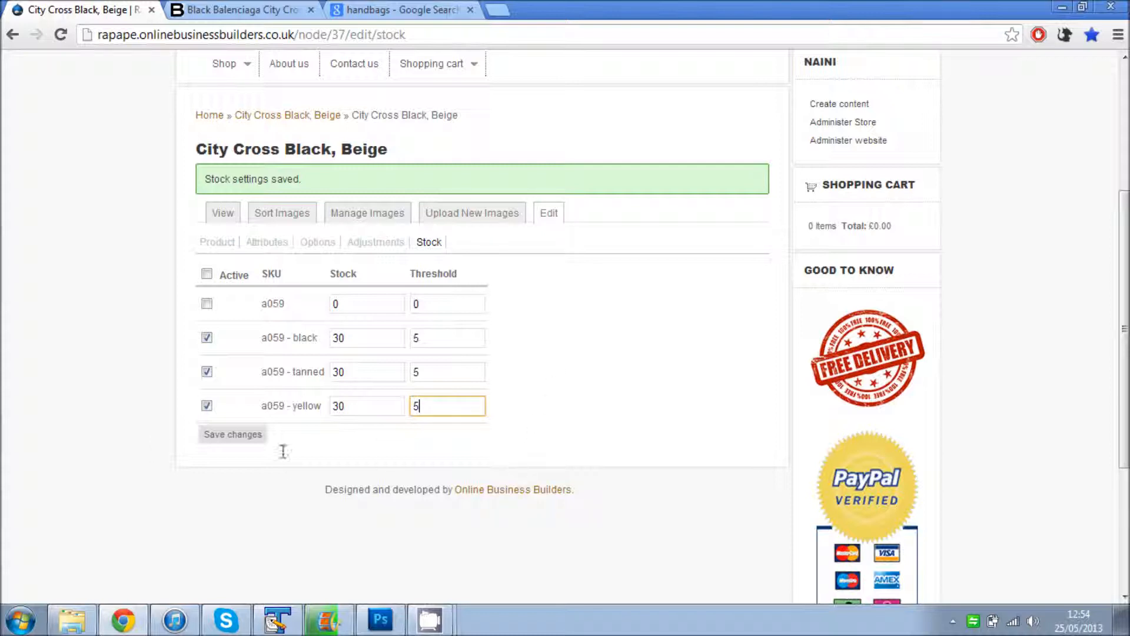
left_click(243, 435)
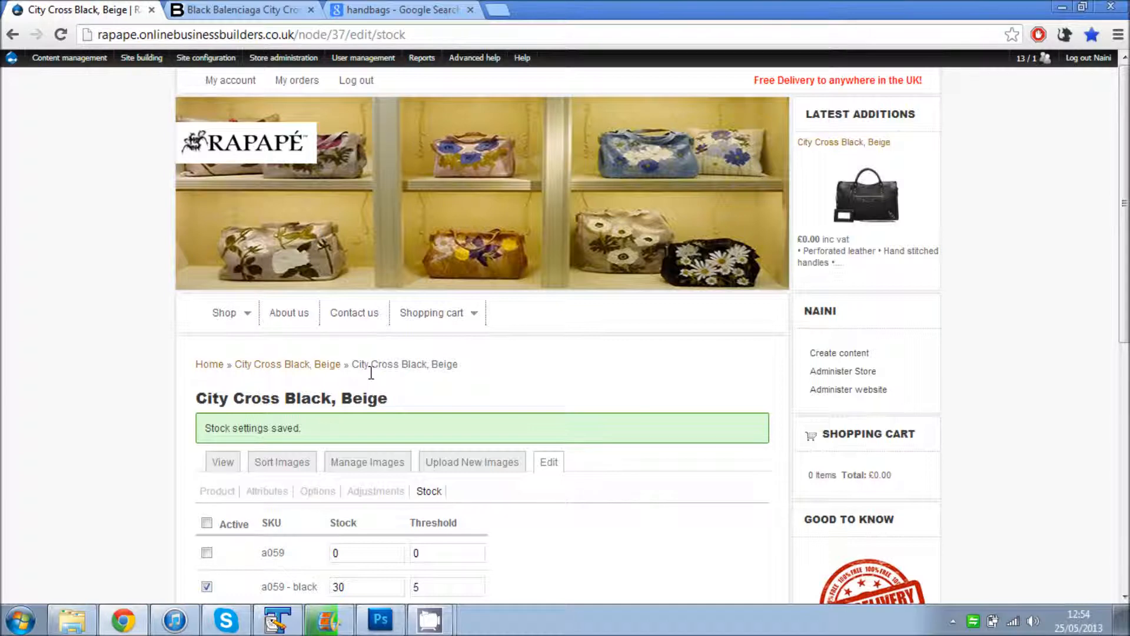
View the City Cross Black, Beige product page and check its description and the choices offered for Colour
scroll(53, 472, "down", 7)
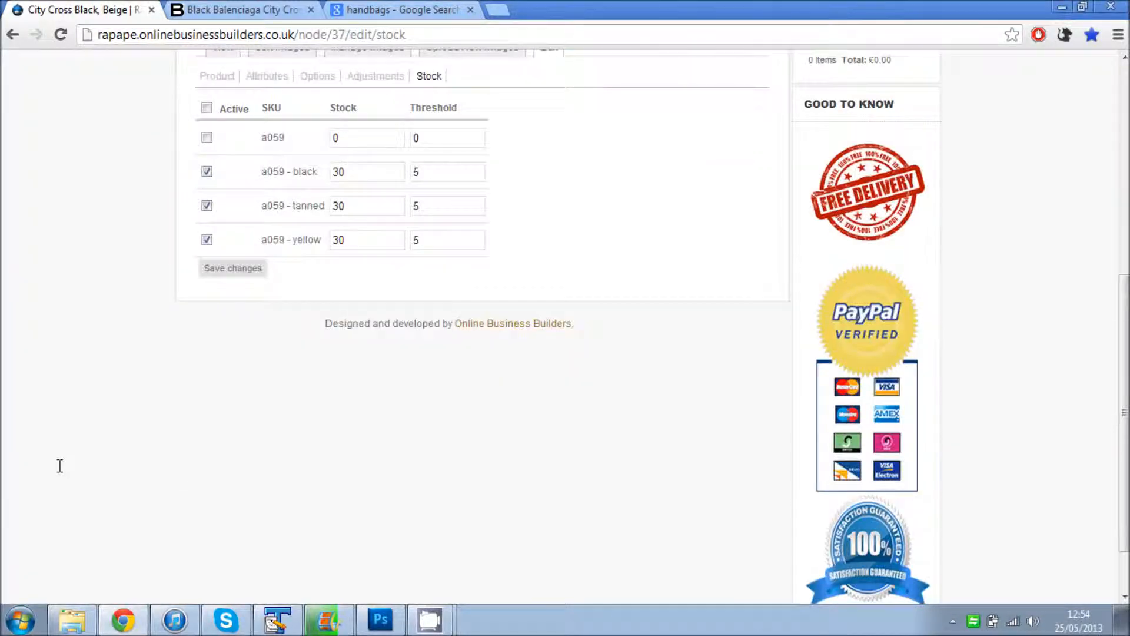
scroll(60, 465, "up", 6)
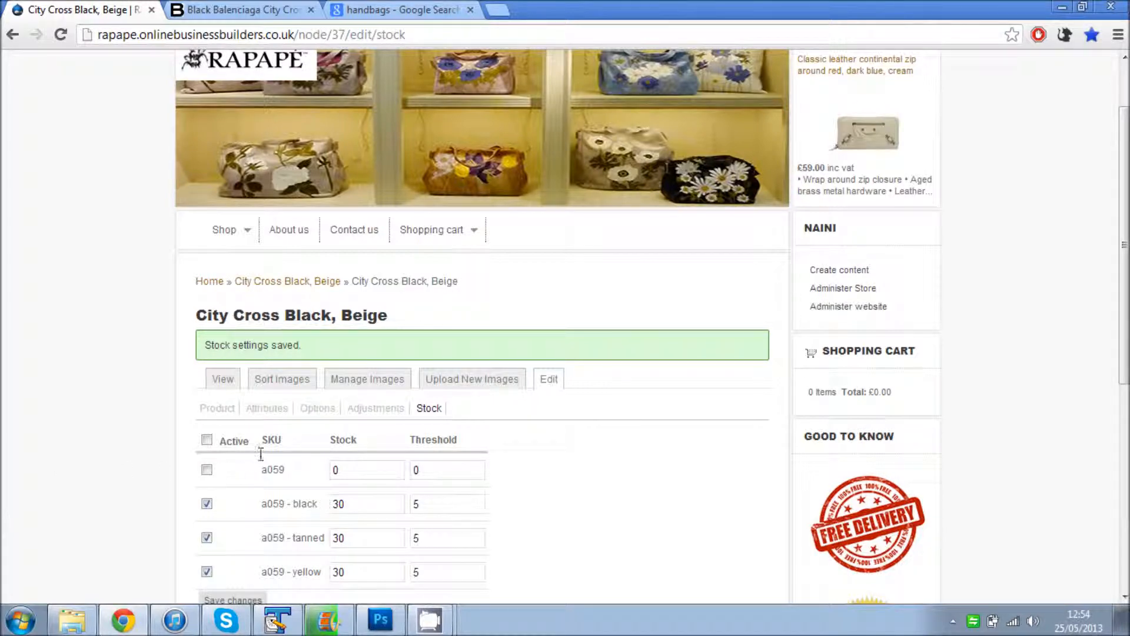
left_click(222, 379)
scroll(115, 493, "down", 4)
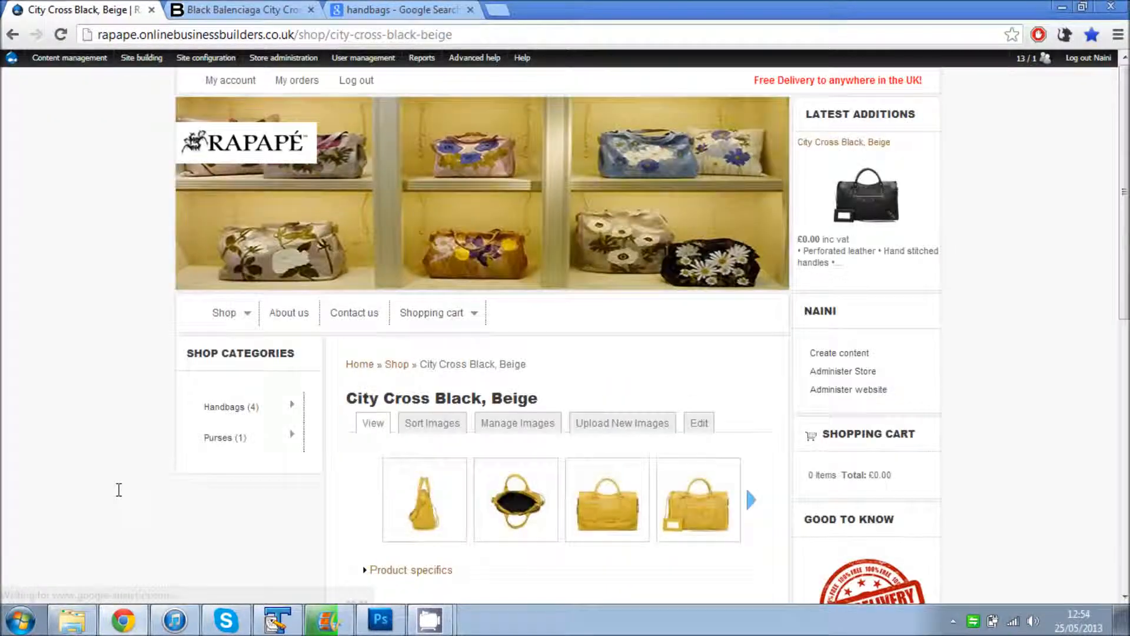
scroll(118, 490, "down", 5)
scroll(367, 514, "down", 3)
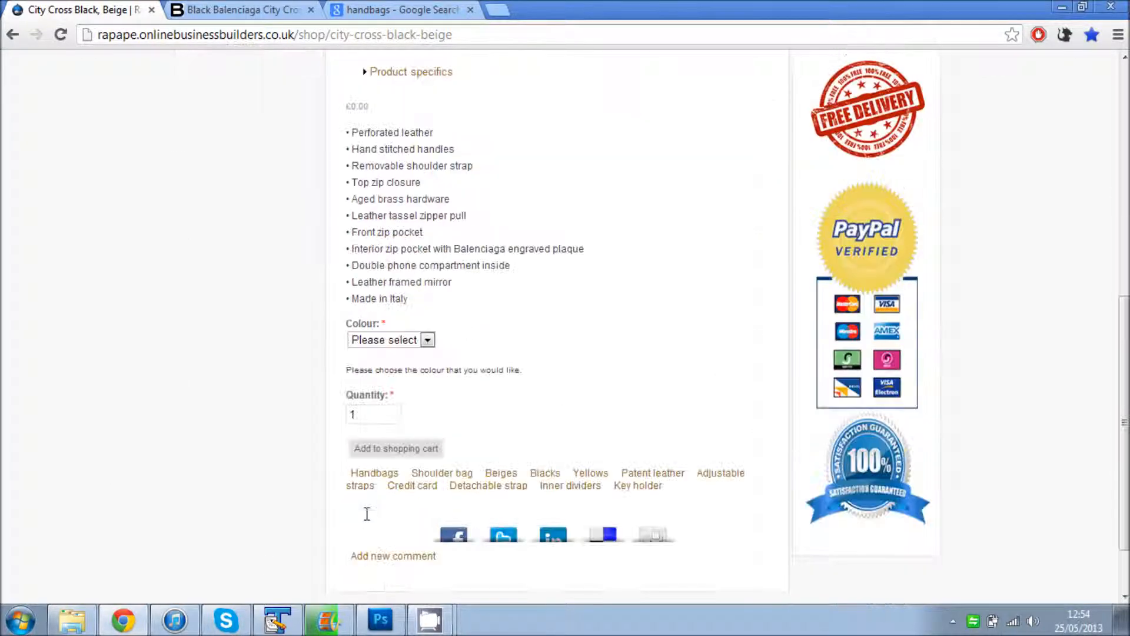
left_click(390, 340)
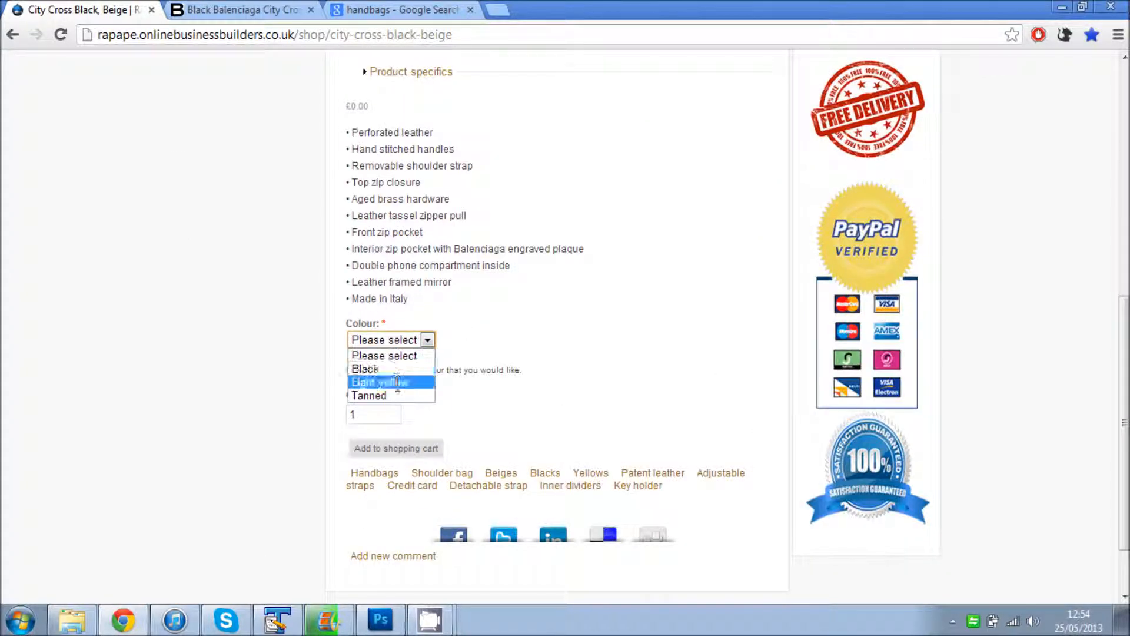
left_click(577, 403)
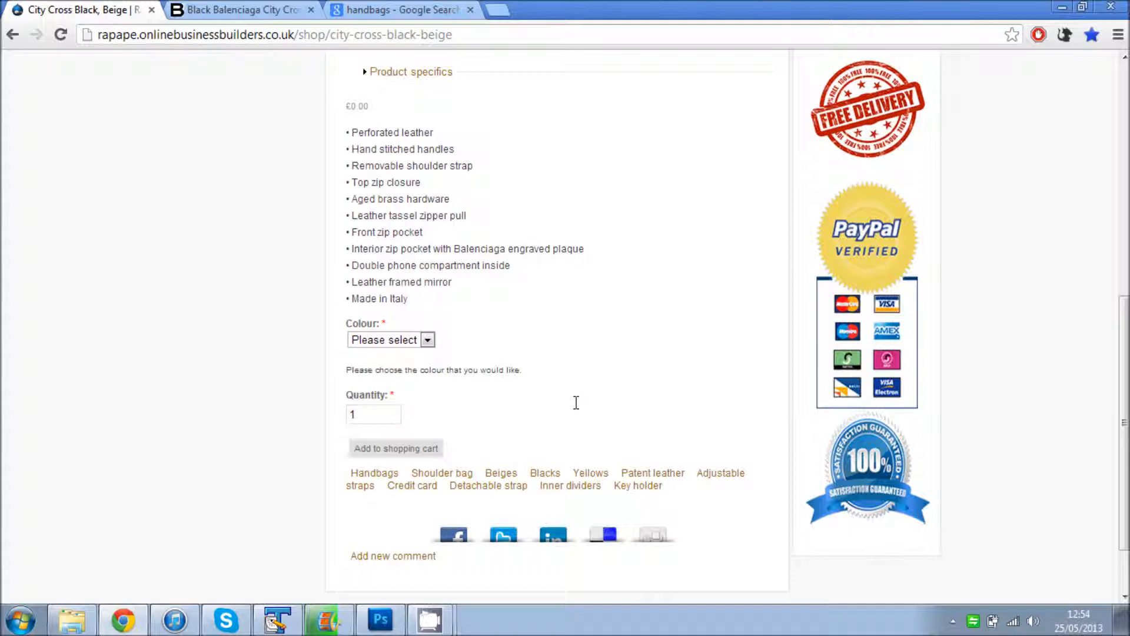
Enlarge the product photo showing the inside of the yellow bag, and close it again
scroll(576, 402, "up", 3)
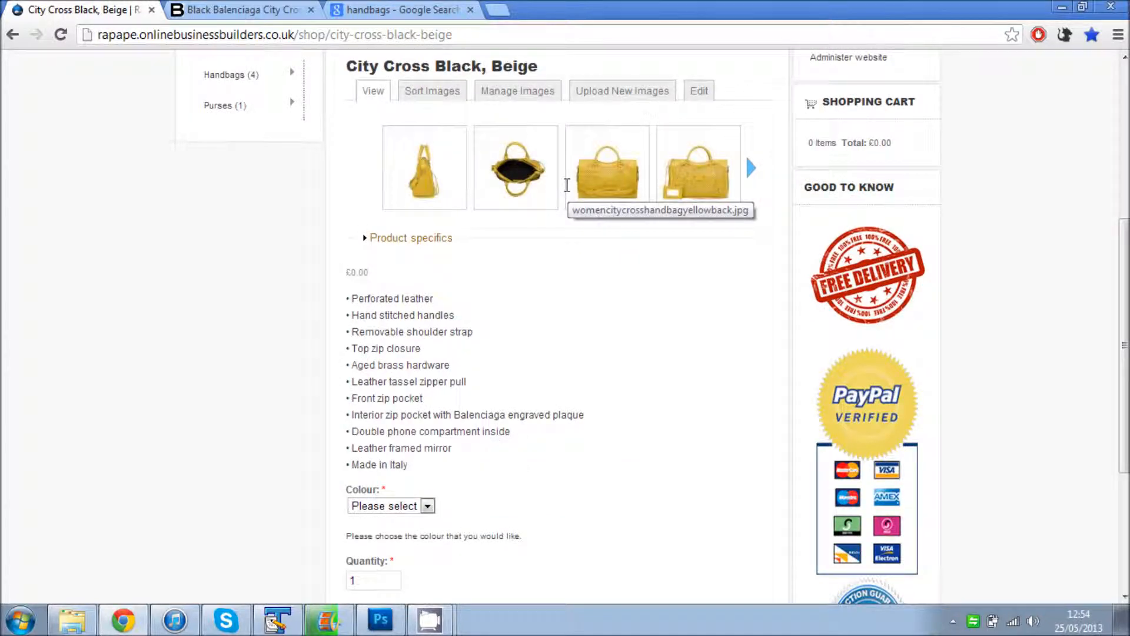
left_click(514, 187)
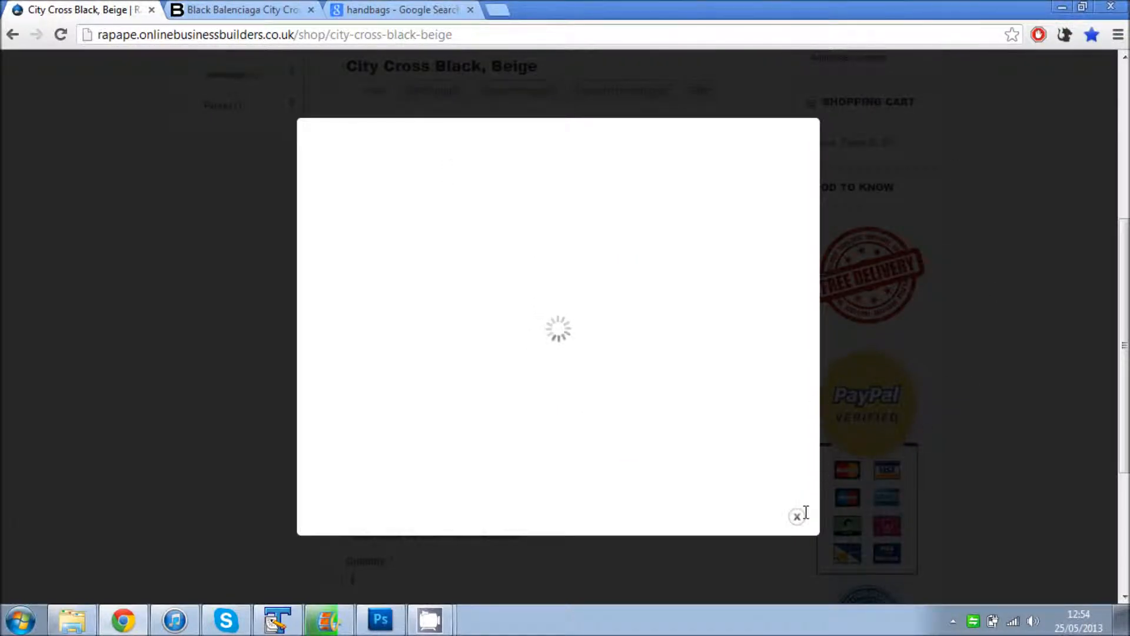
left_click(803, 585)
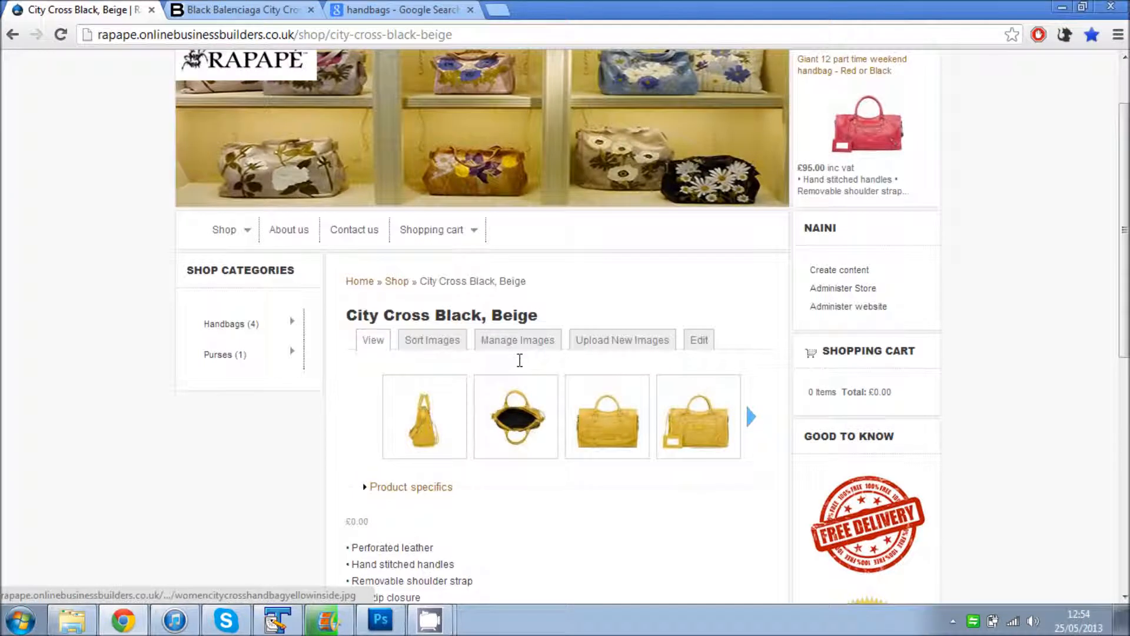
Open the shop's product listing and look over the handbags and purses on offer
left_click(224, 229)
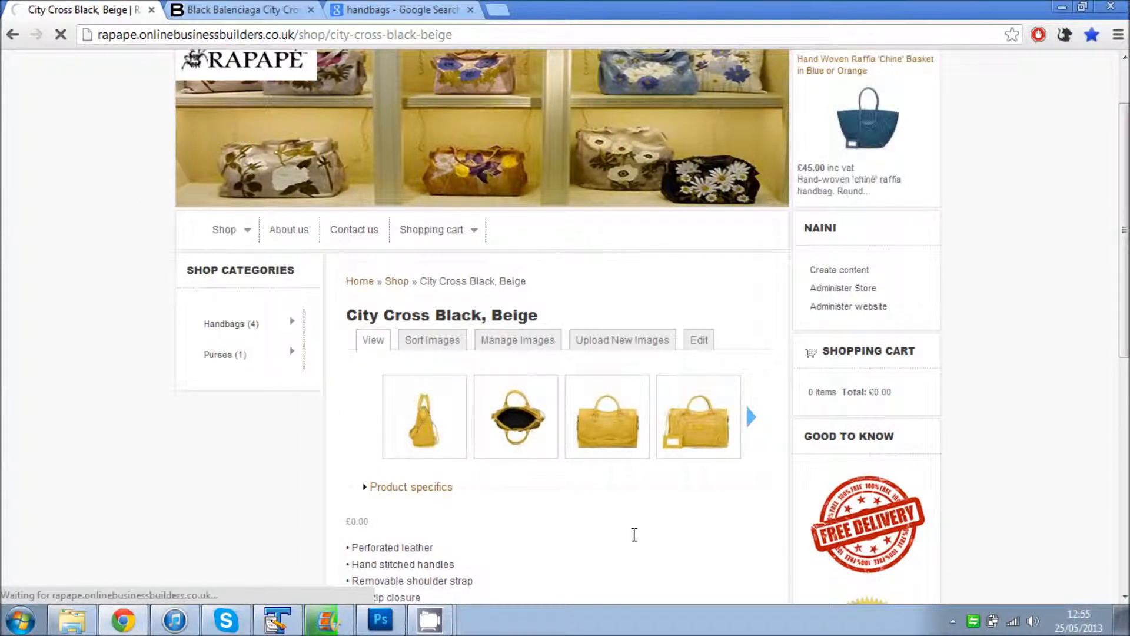
scroll(636, 530, "down", 7)
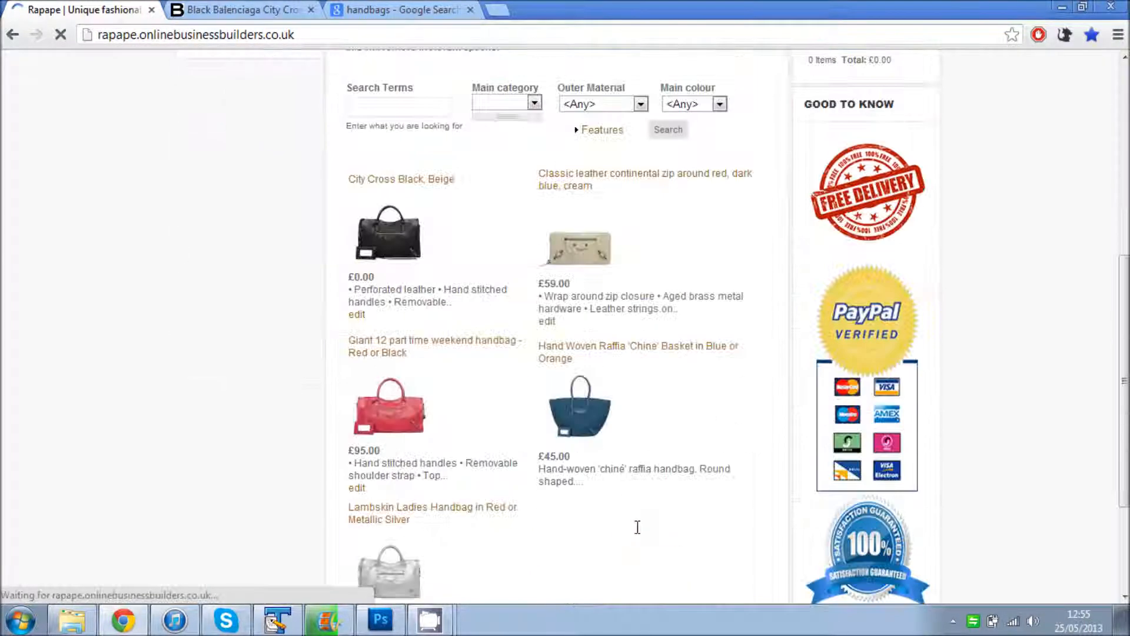
scroll(637, 526, "down", 3)
scroll(637, 523, "up", 1)
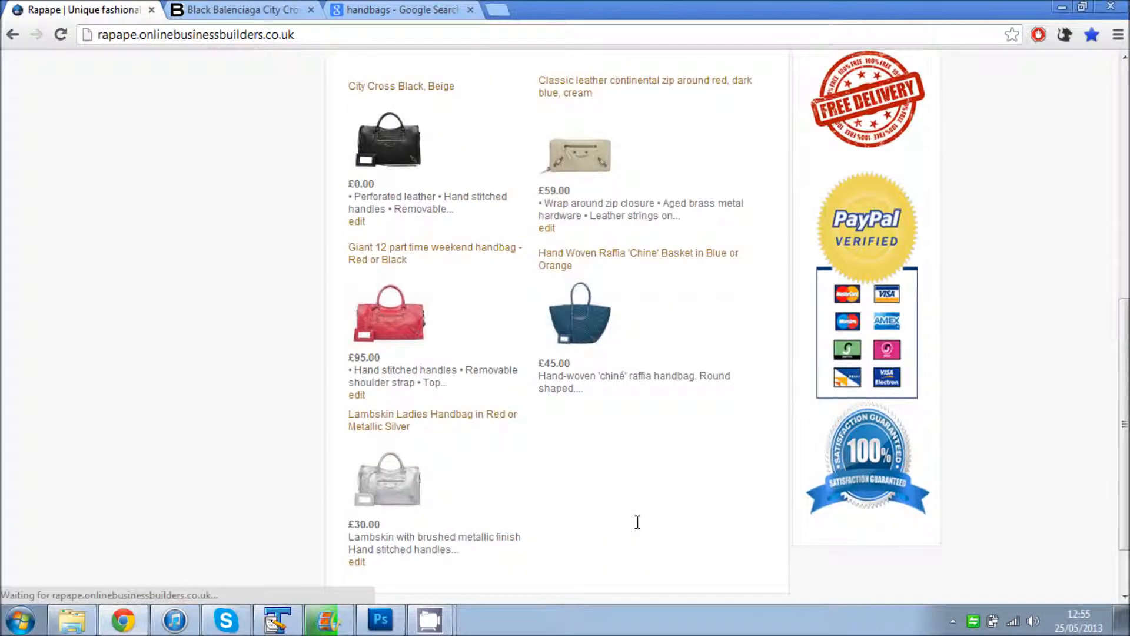
scroll(637, 522, "up", 4)
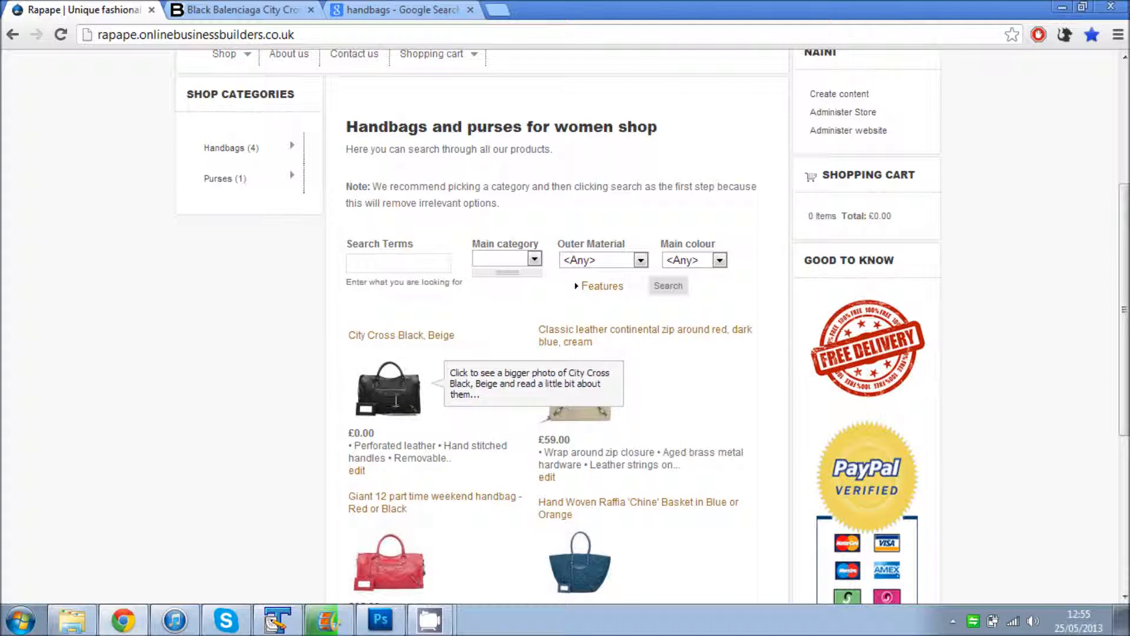
Open the City Cross Black, Beige photo preview in the listing, advance to the next product and close the preview
left_click(393, 389)
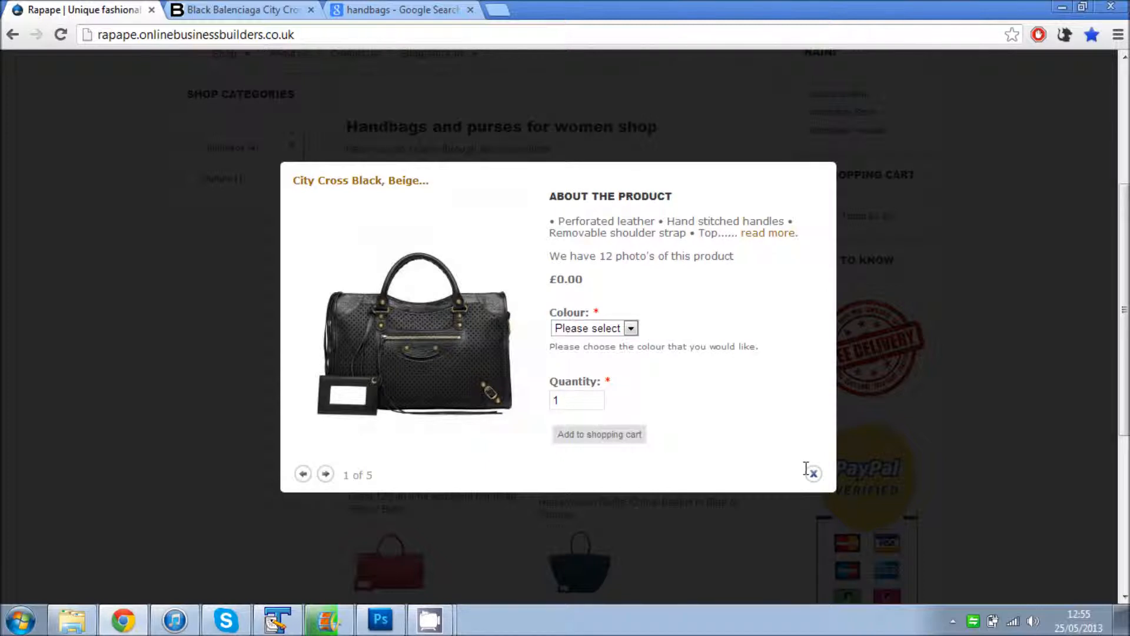
left_click(325, 474)
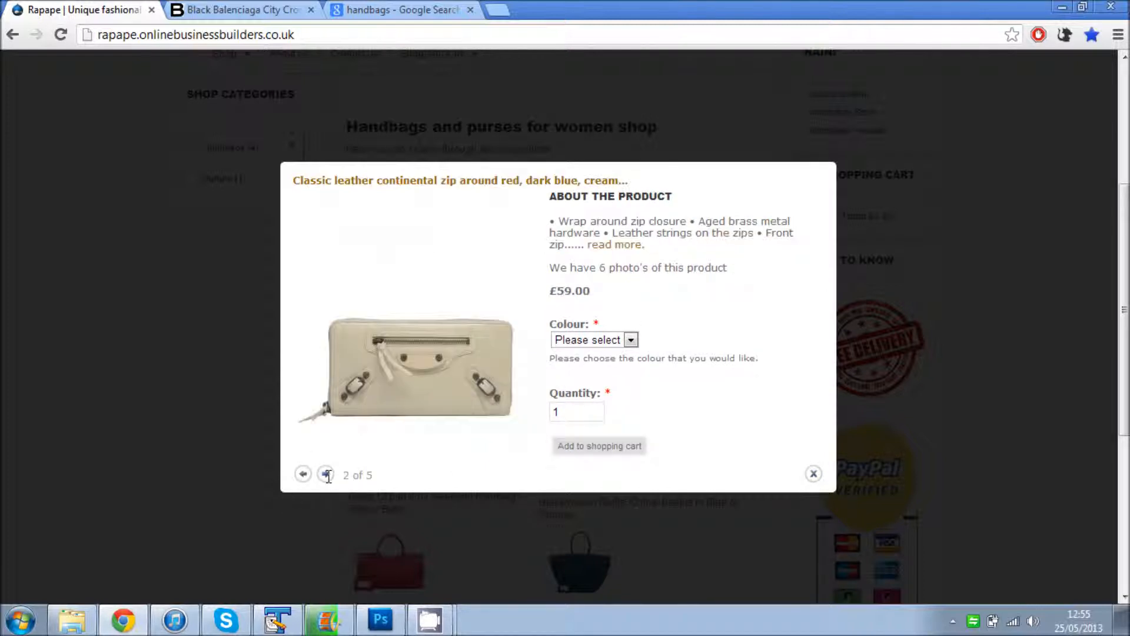
left_click(813, 474)
Open the Create content page and review the content types that can be added to the site
scroll(294, 480, "up", 4)
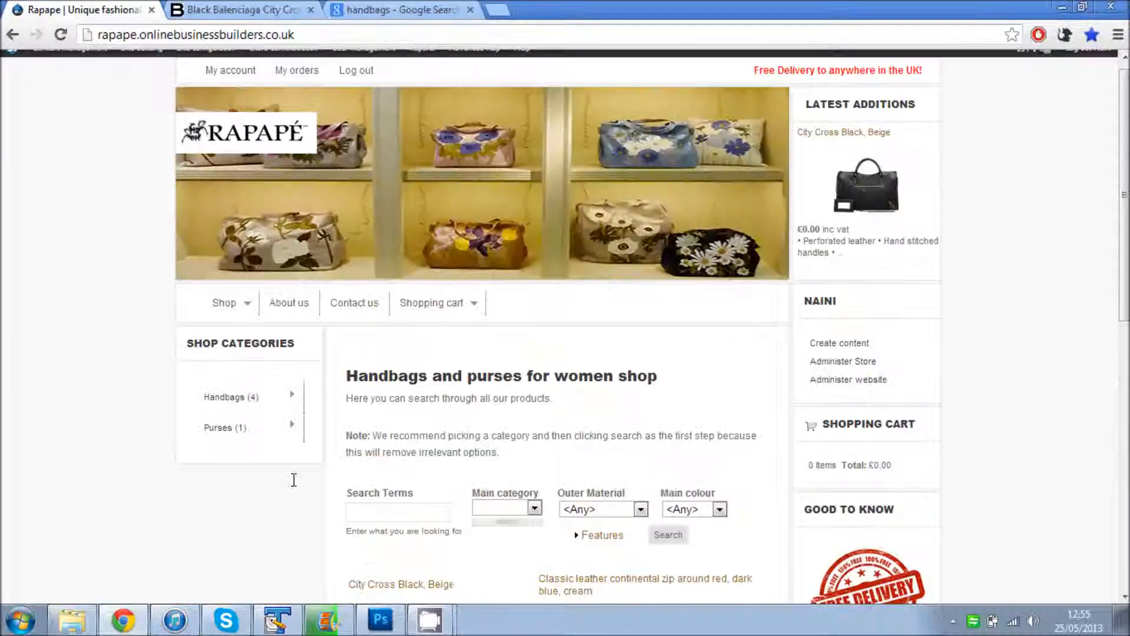
scroll(294, 480, "up", 1)
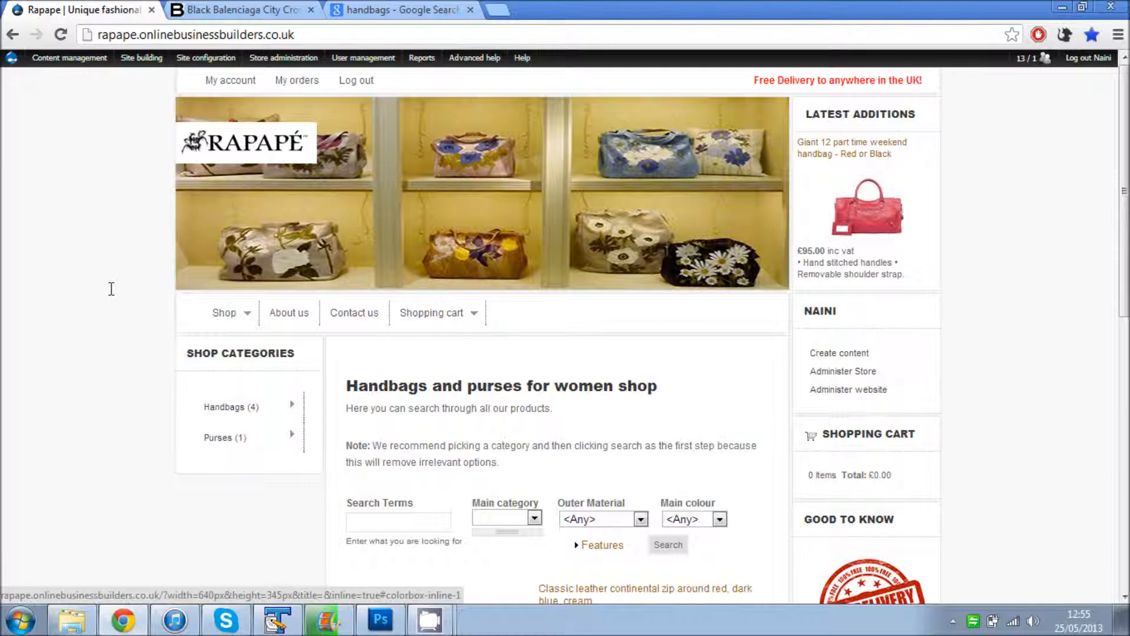
left_click(832, 353)
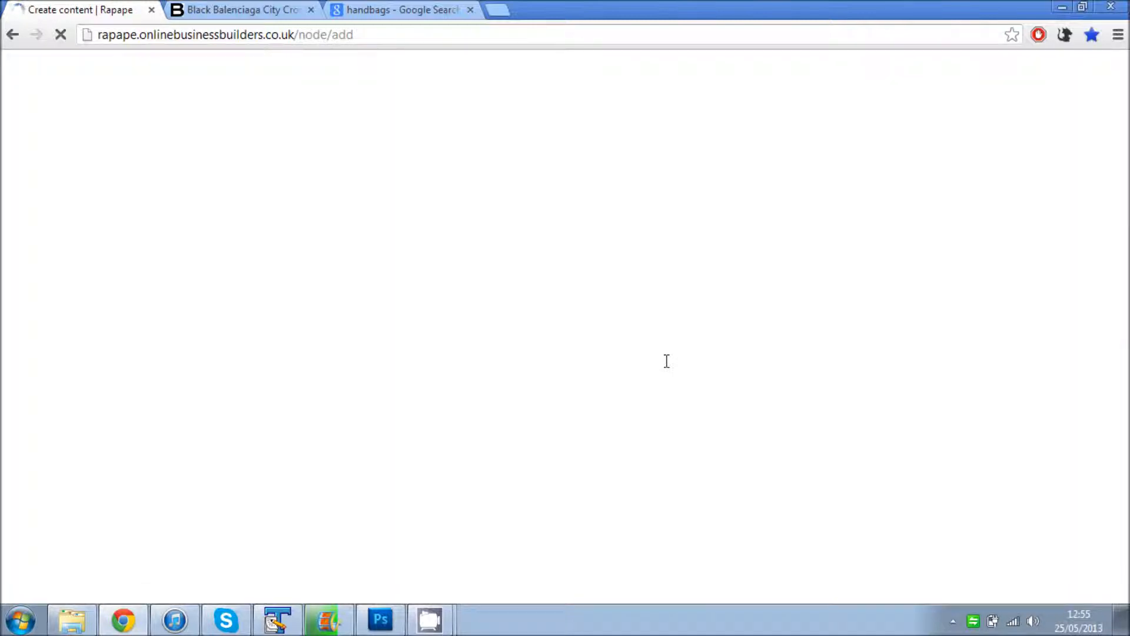
scroll(588, 427, "down", 4)
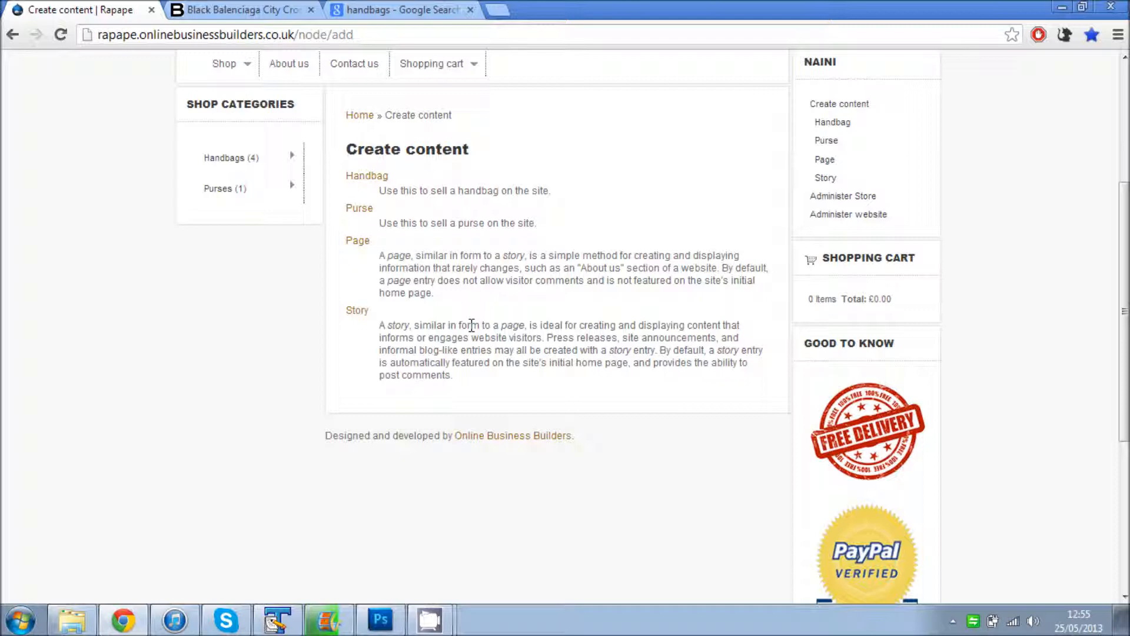
scroll(471, 270, "up", 4)
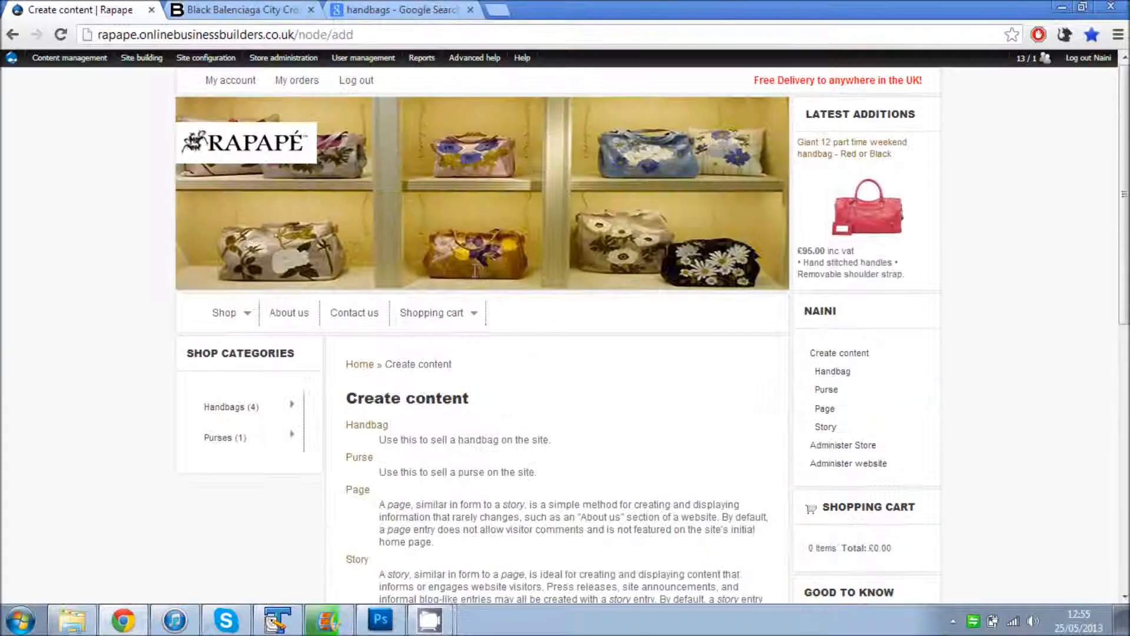